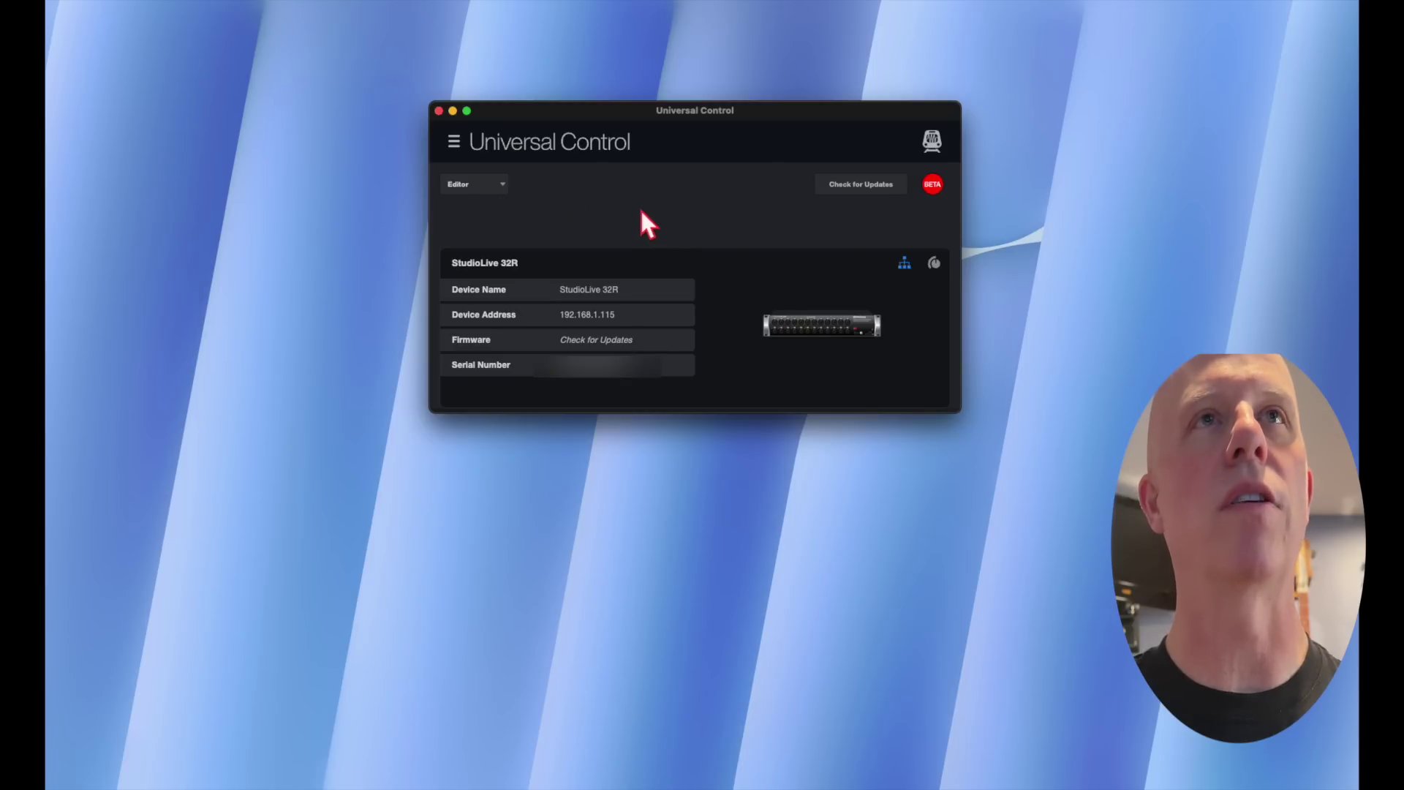
# Step: Add a StudioLive 32R Offline Editor device card from the Editor model list
pyautogui.click(501, 185)
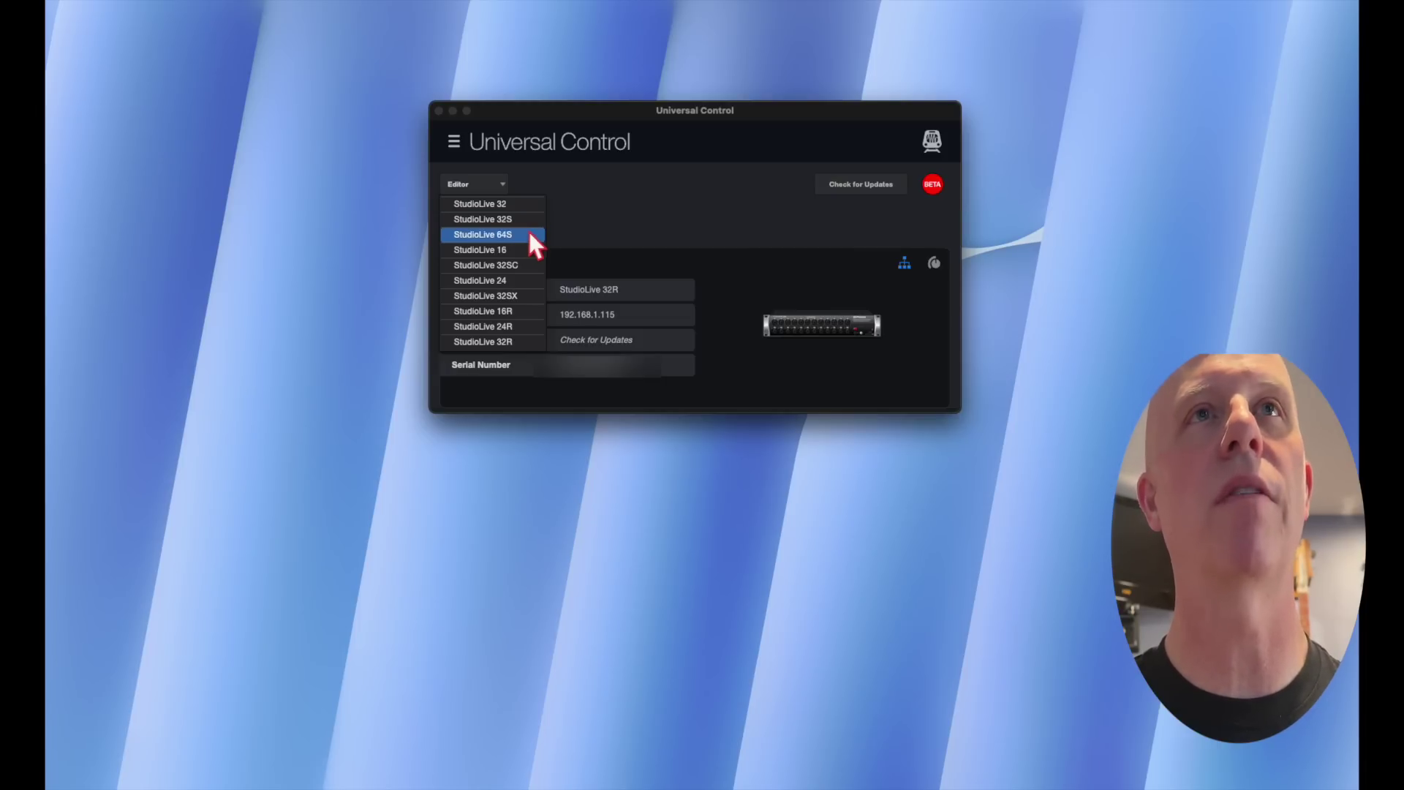
pyautogui.click(702, 213)
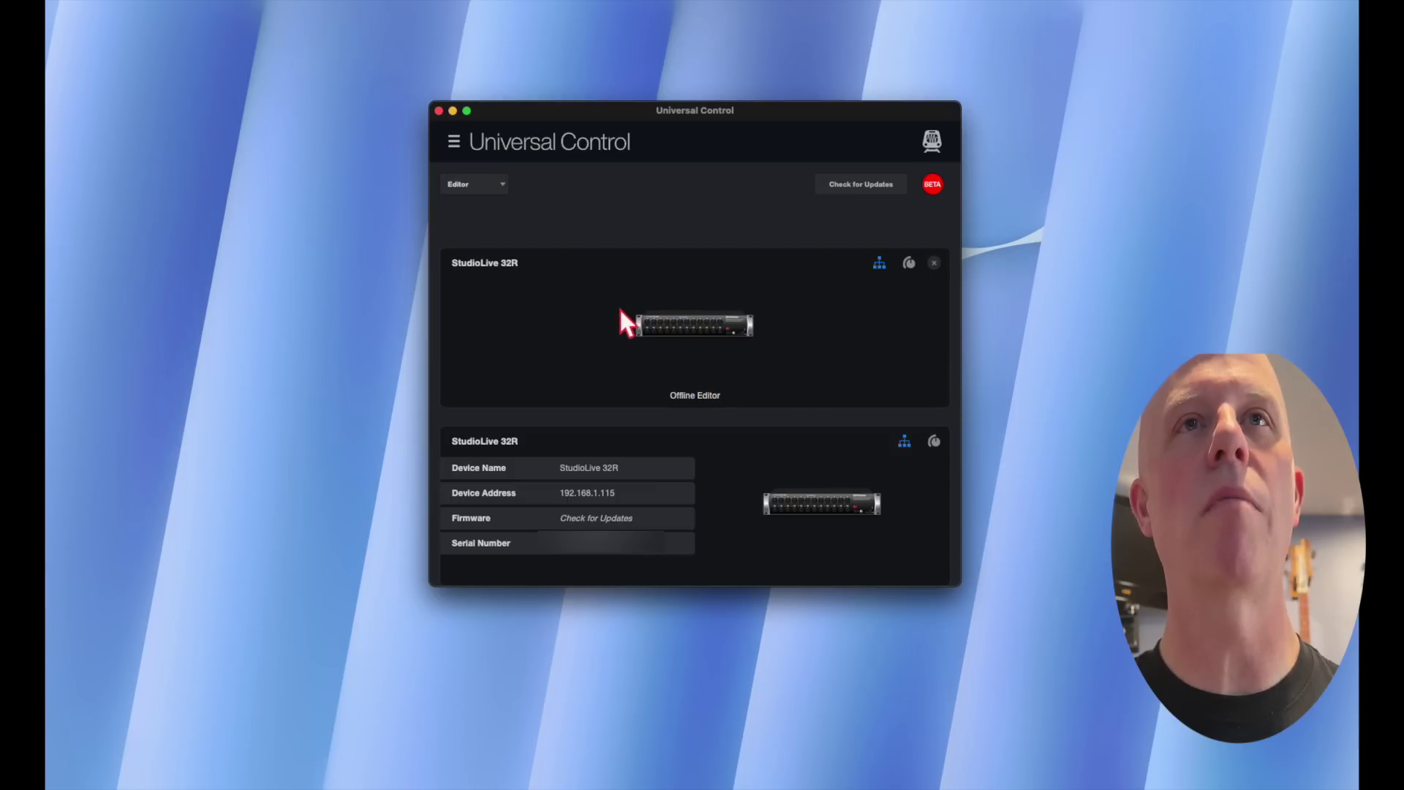
# Step: Open the 32R offline editor and its projects/scenes library, closing the preset library along the way
pyautogui.click(724, 327)
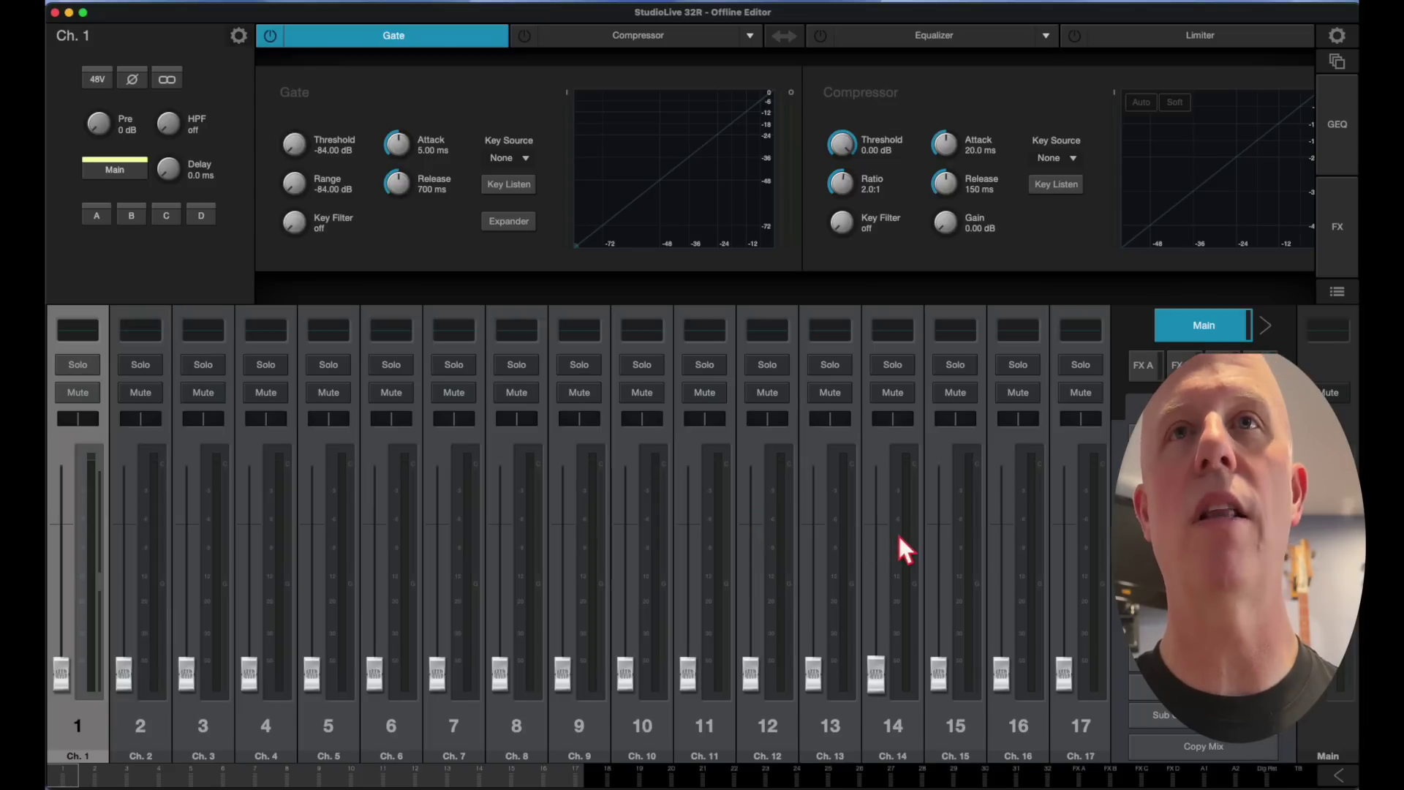
pyautogui.click(1336, 58)
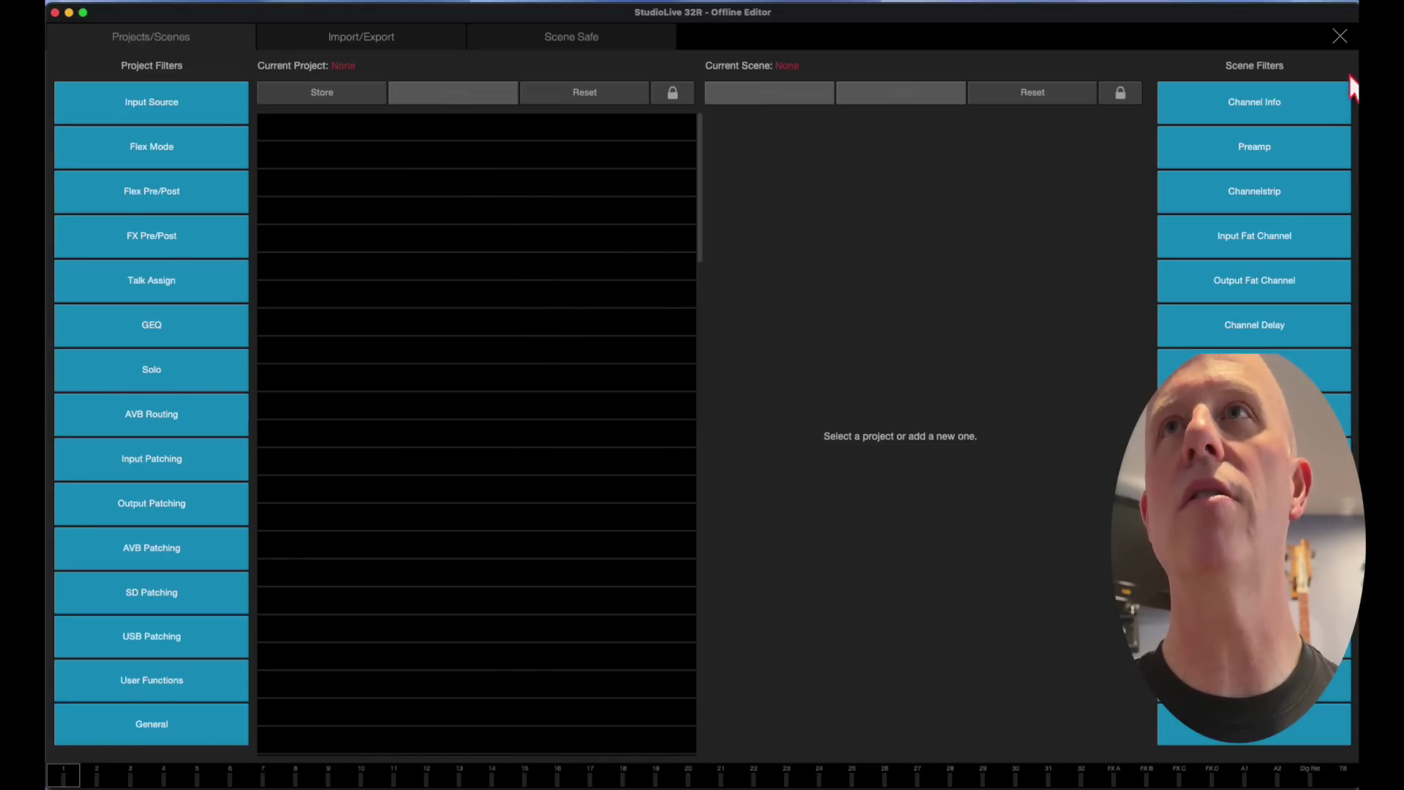
pyautogui.click(1340, 35)
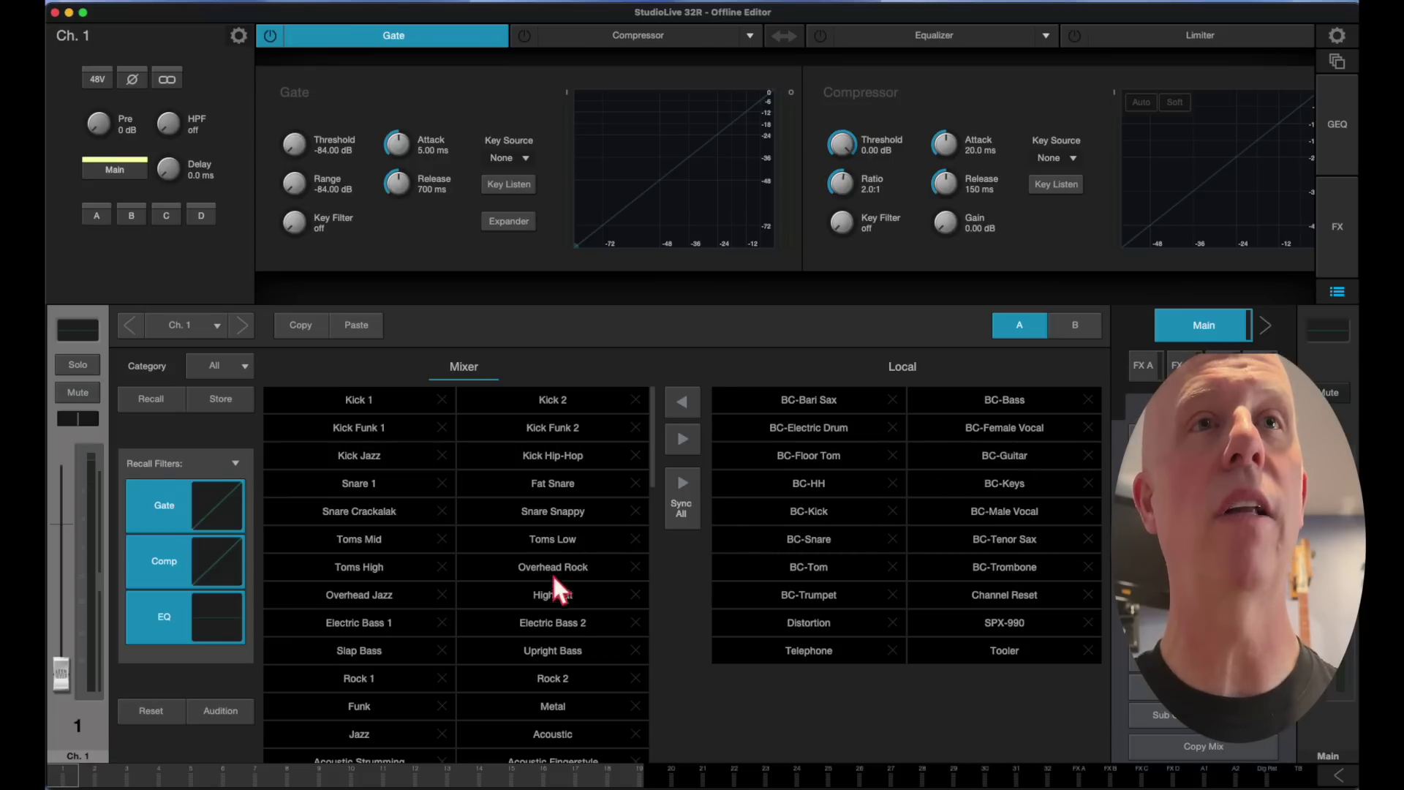
pyautogui.scroll(-2, 538, 592)
pyautogui.scroll(-3, 537, 595)
pyautogui.scroll(-2, 534, 582)
pyautogui.scroll(-1, 534, 581)
pyautogui.scroll(-1, 533, 581)
pyautogui.scroll(-4, 534, 581)
pyautogui.scroll(-2, 533, 595)
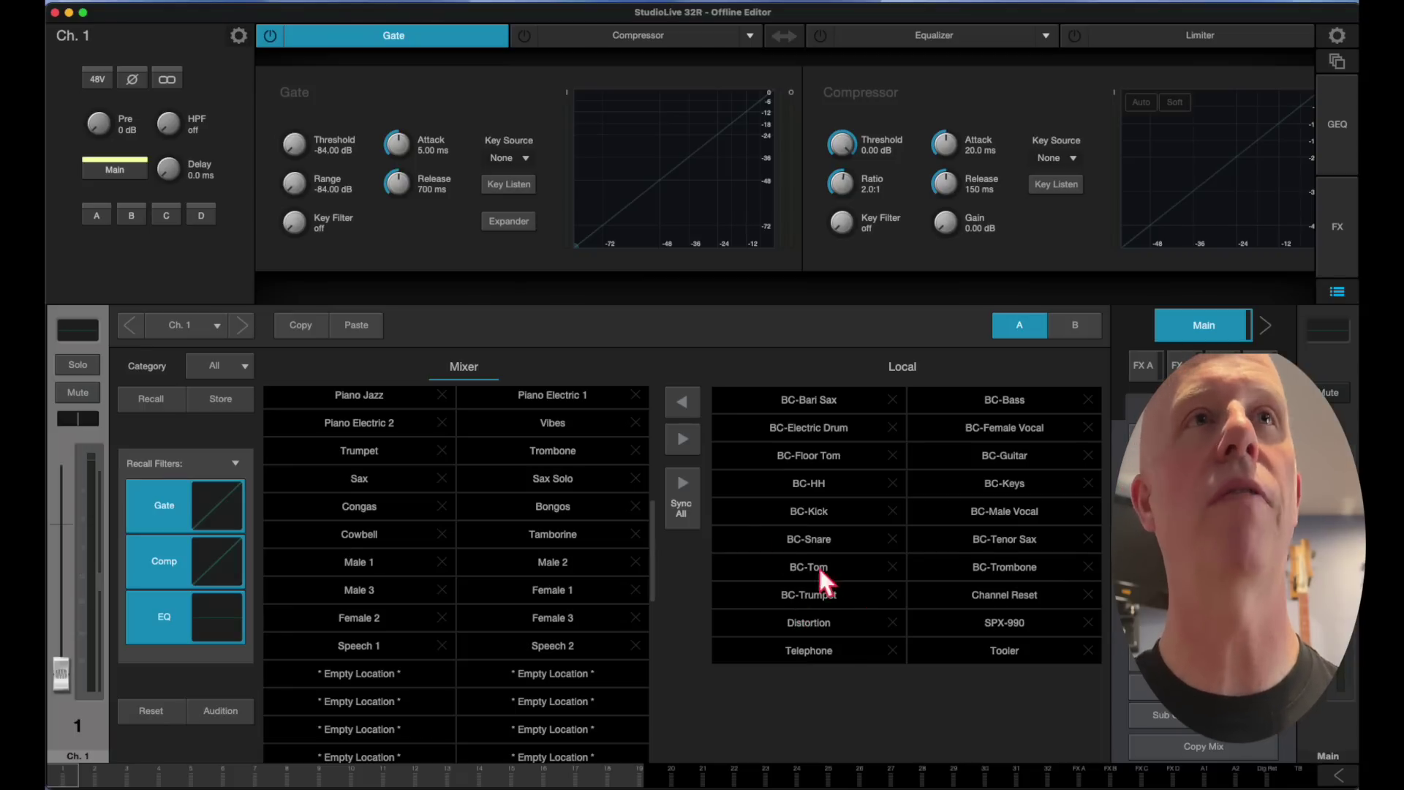
pyautogui.click(1336, 294)
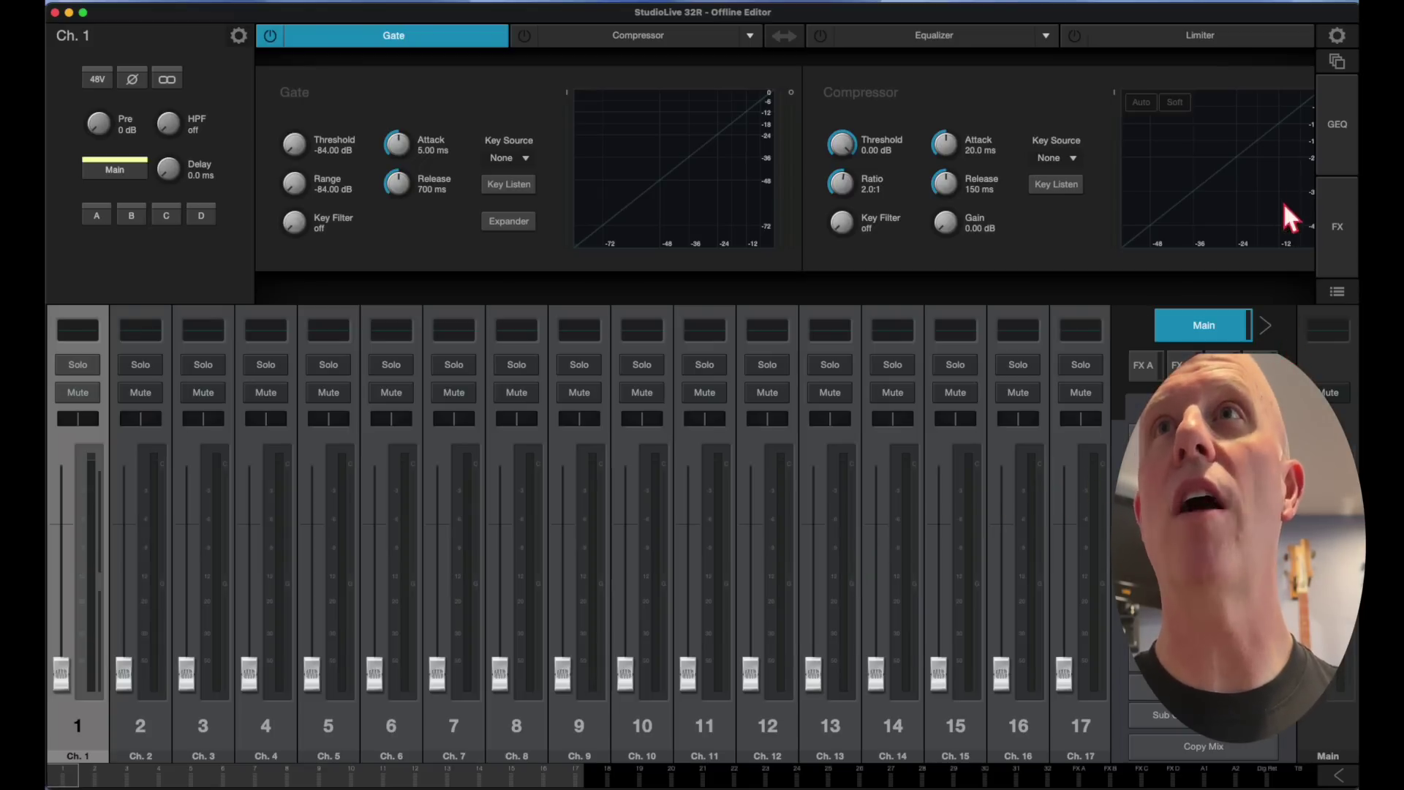
pyautogui.click(1338, 61)
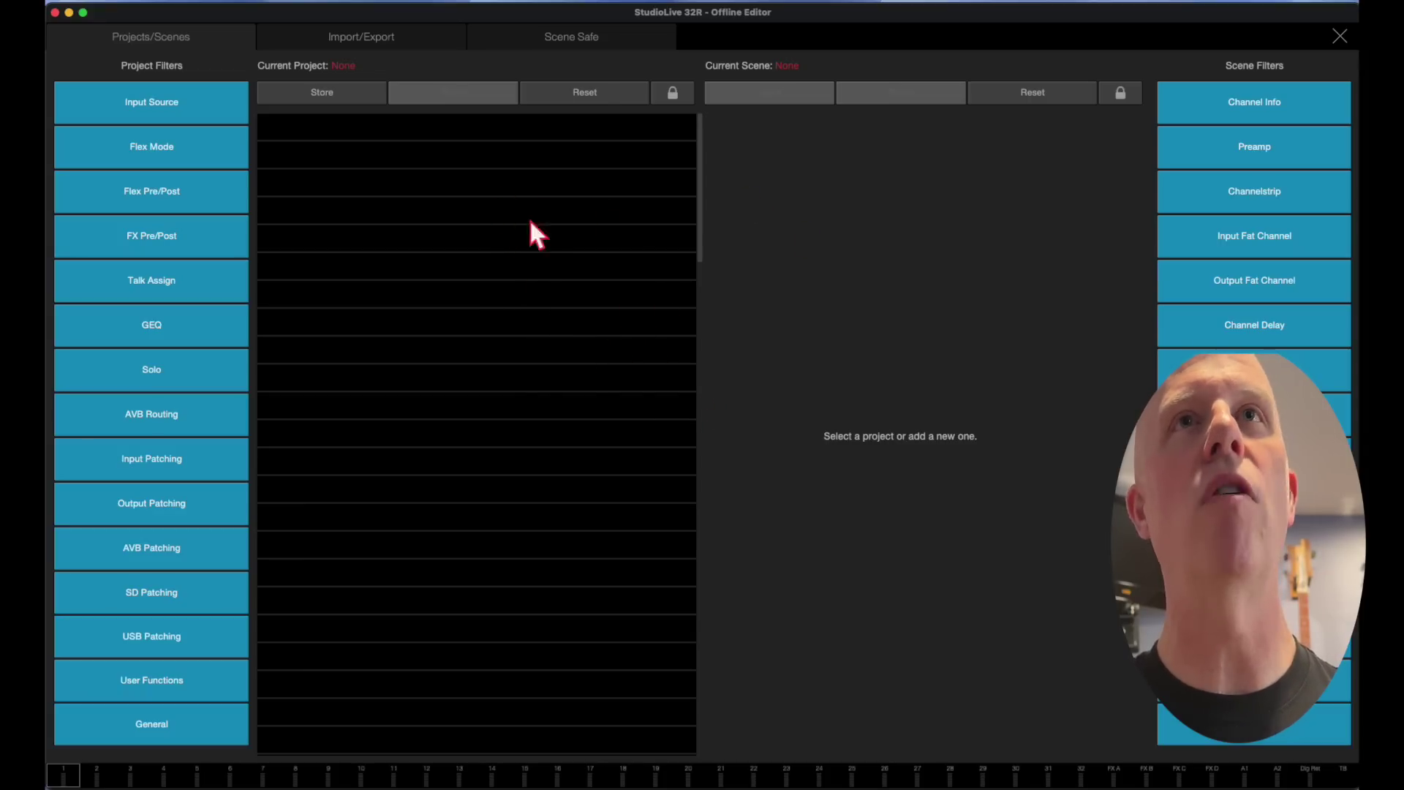
# Step: On the Import/Export page, select Series III Baseline in the Internal project list
pyautogui.click(420, 40)
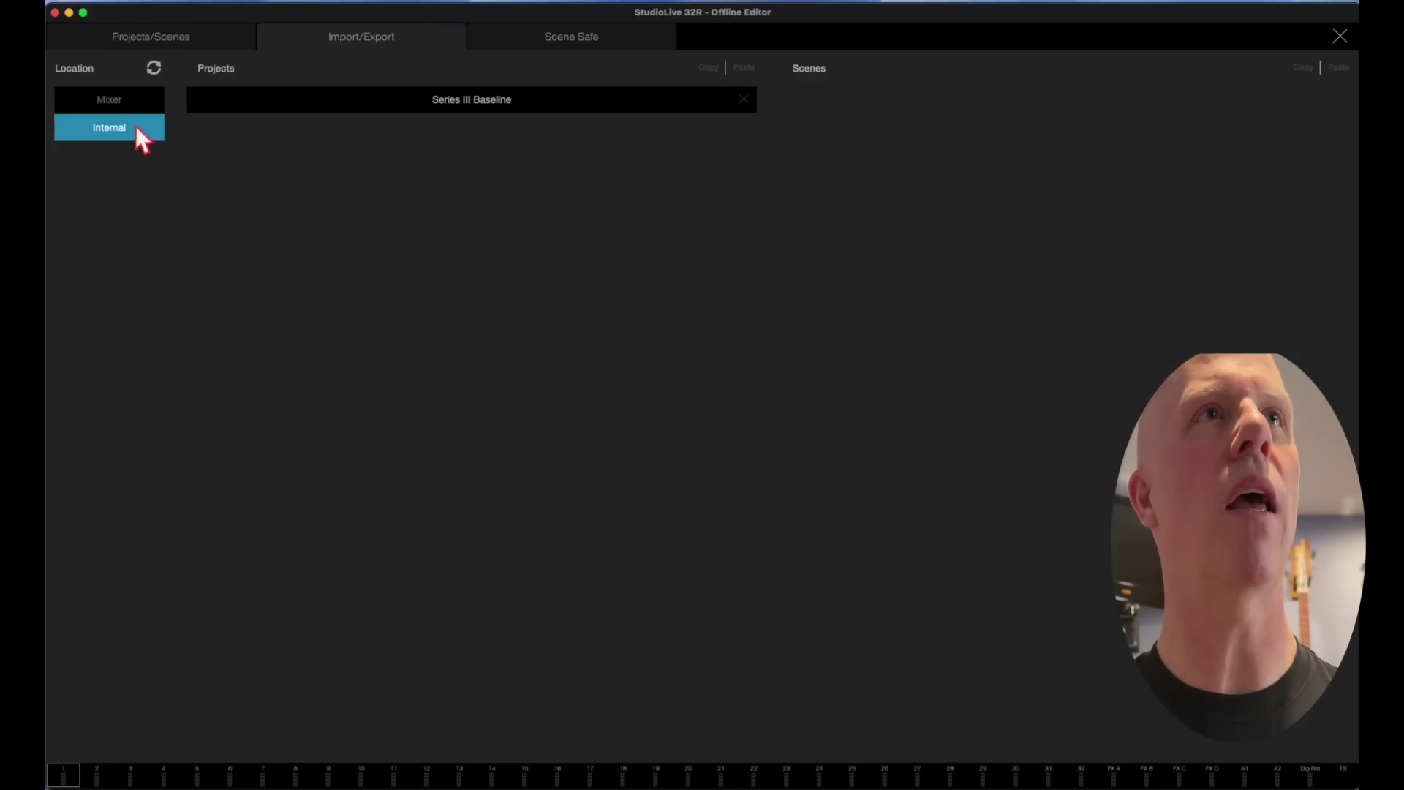
pyautogui.click(116, 96)
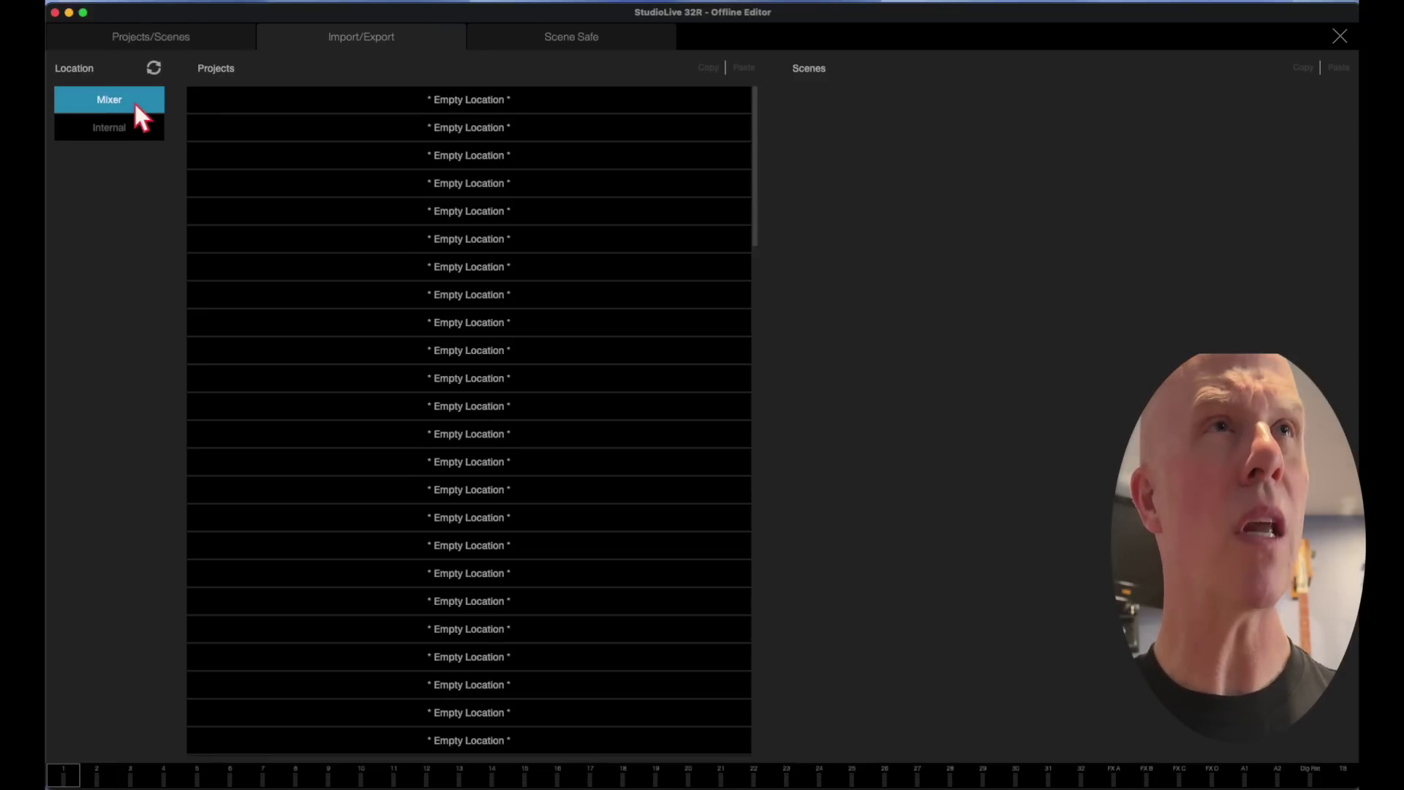
pyautogui.click(127, 128)
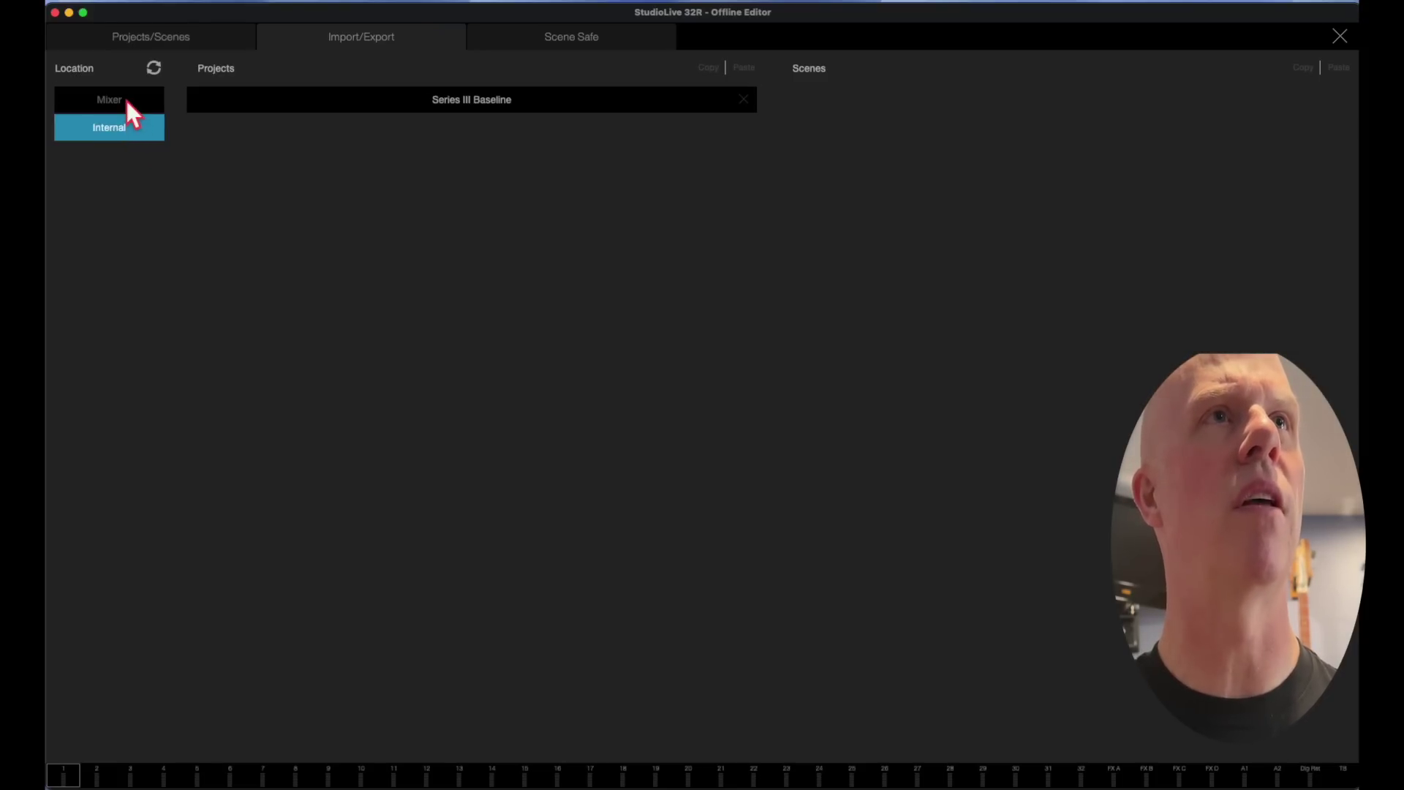
pyautogui.click(127, 101)
pyautogui.click(137, 124)
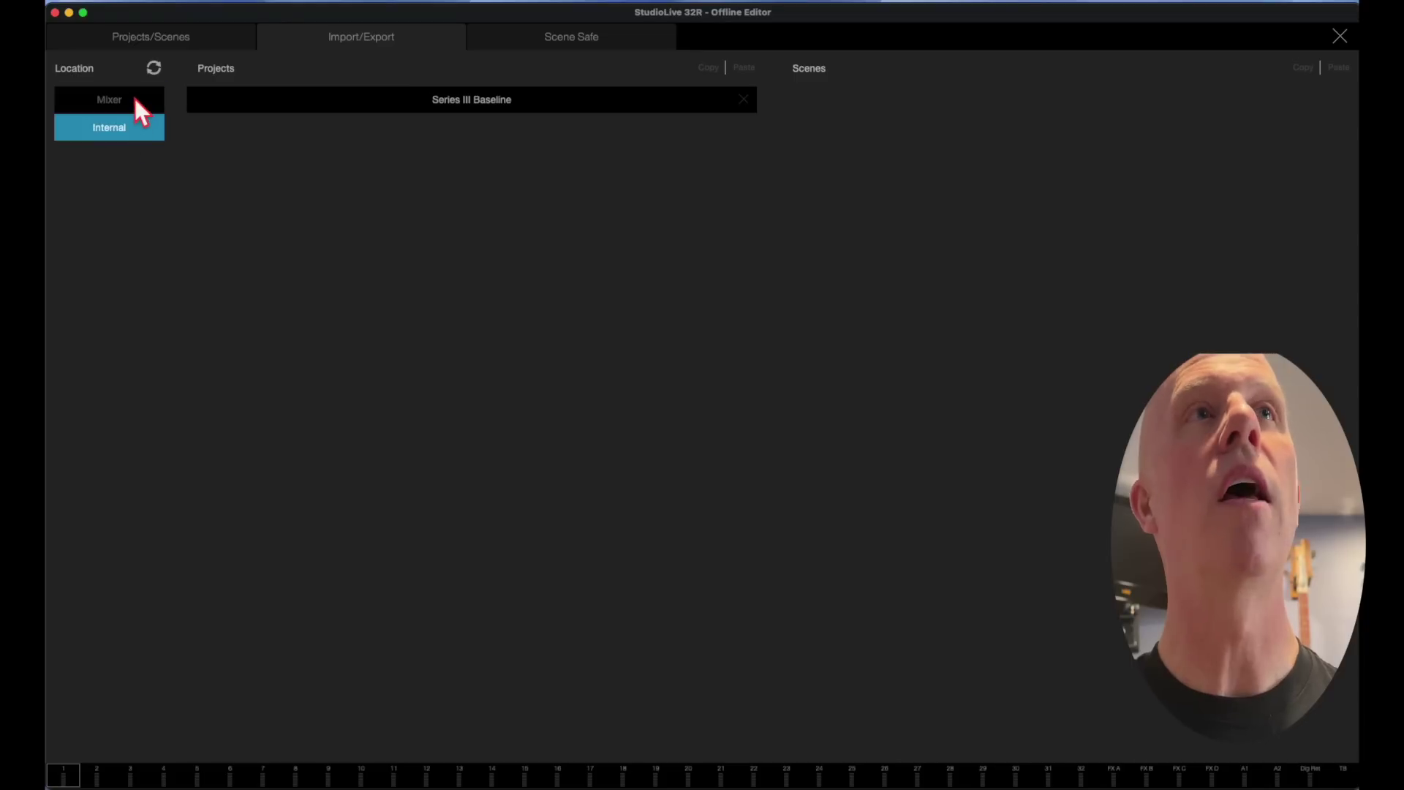
pyautogui.click(134, 97)
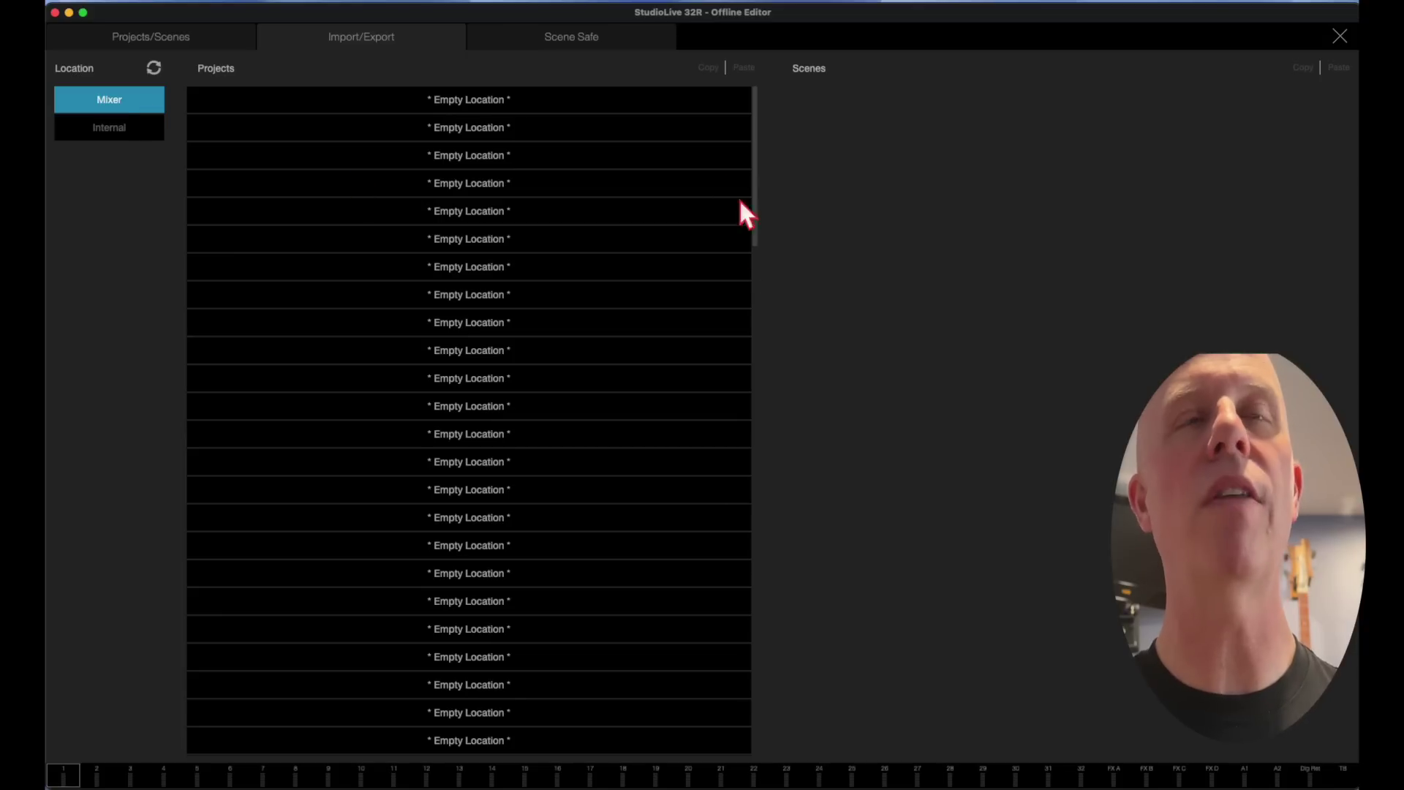
pyautogui.click(135, 129)
pyautogui.click(151, 98)
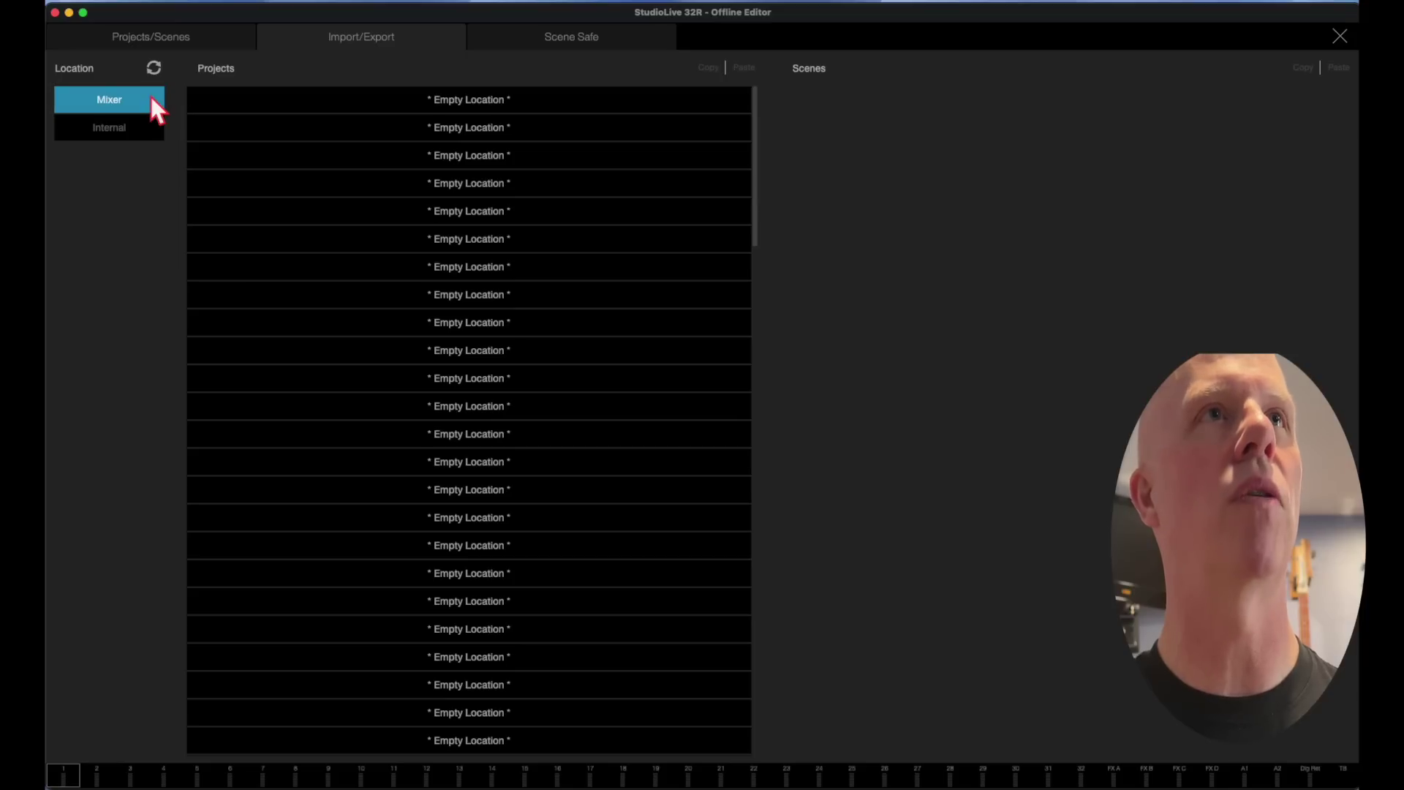
pyautogui.click(137, 127)
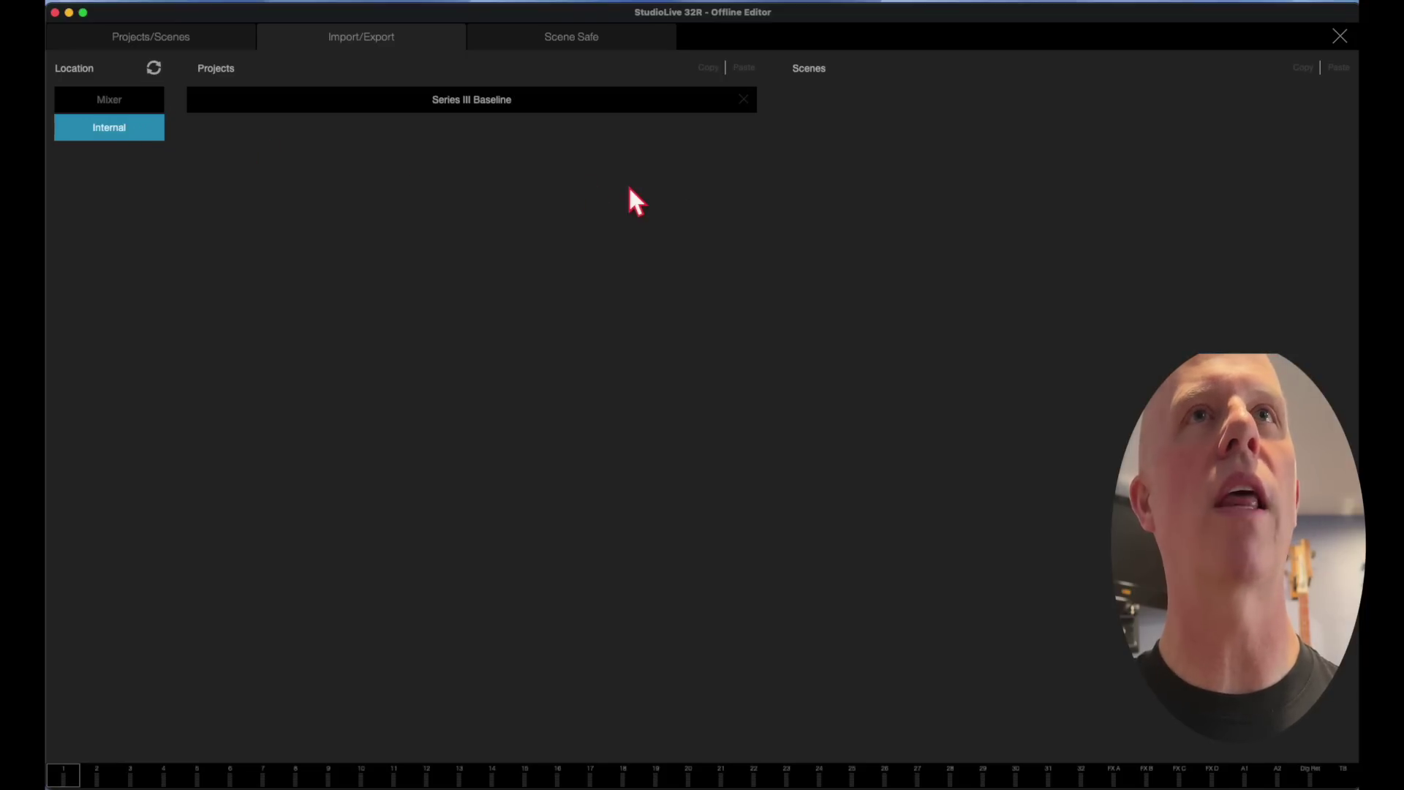
pyautogui.click(632, 101)
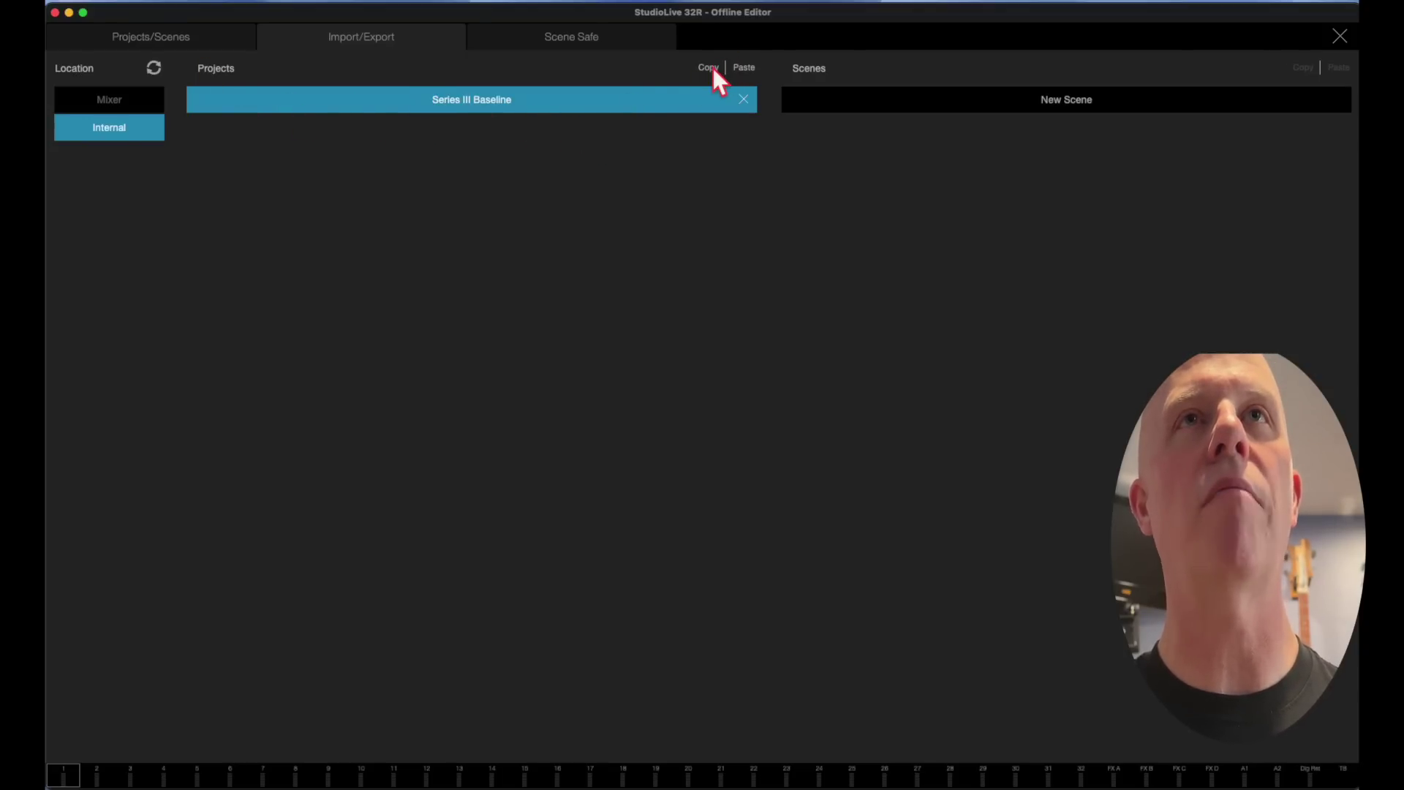
# Step: Paste Series III Baseline into the first empty Mixer project location
pyautogui.click(137, 100)
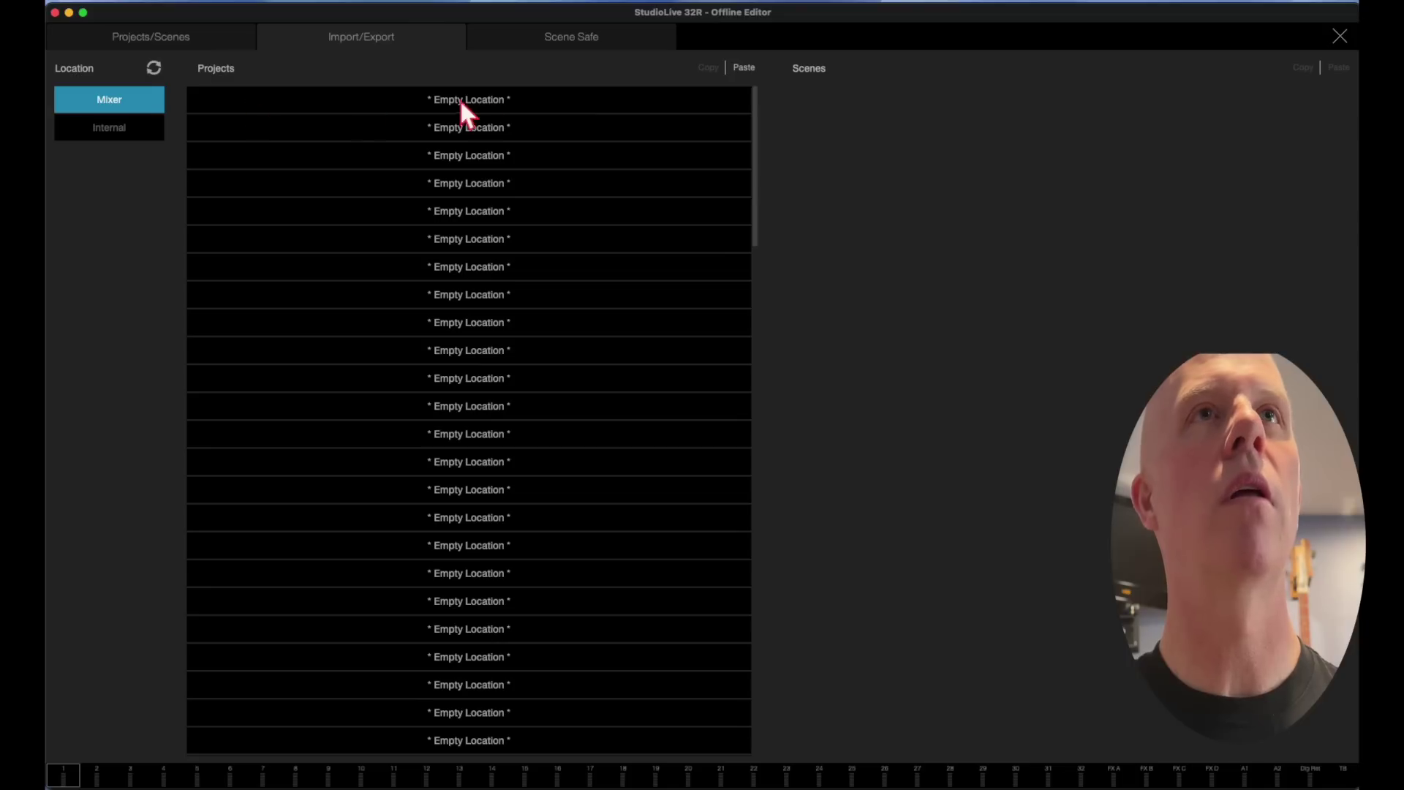
pyautogui.click(628, 99)
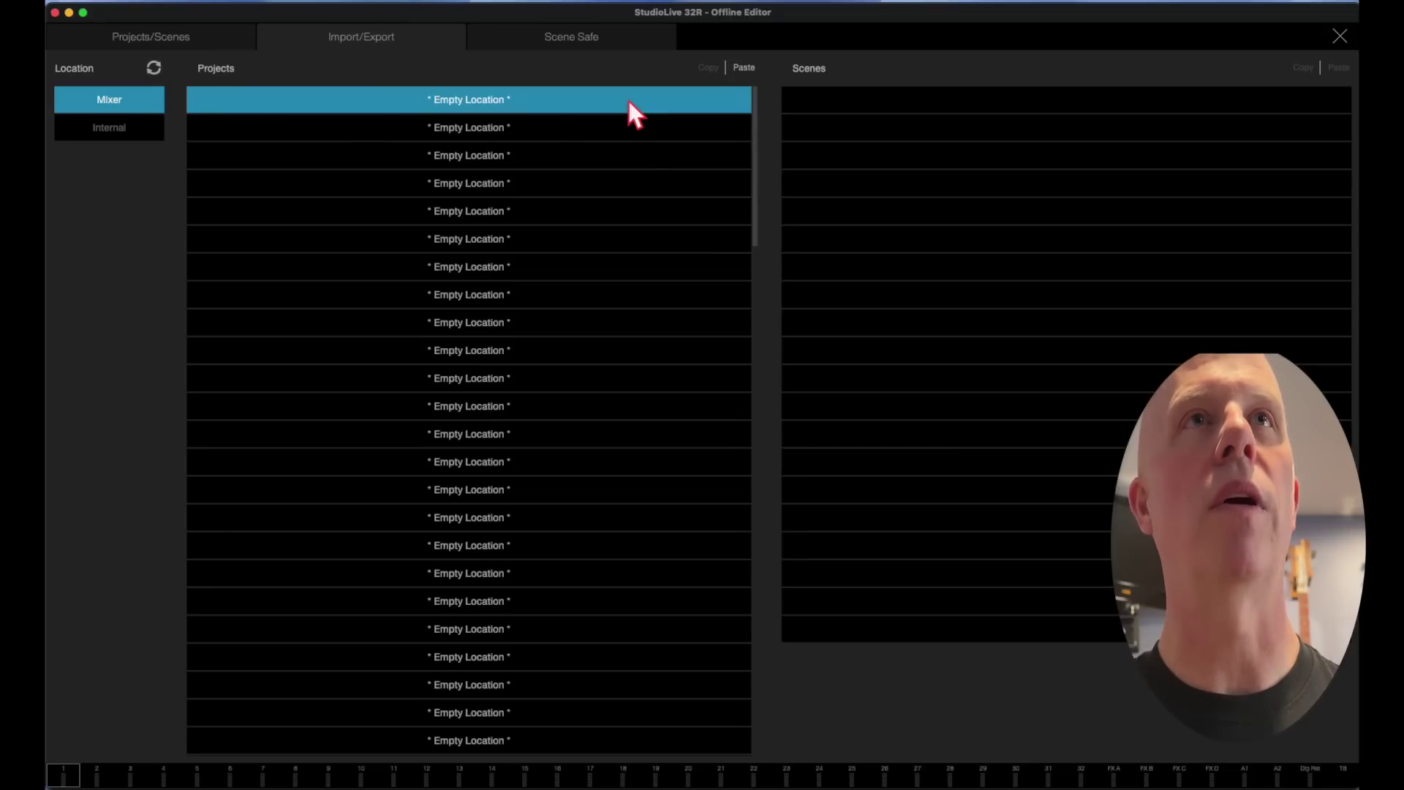
pyautogui.click(746, 67)
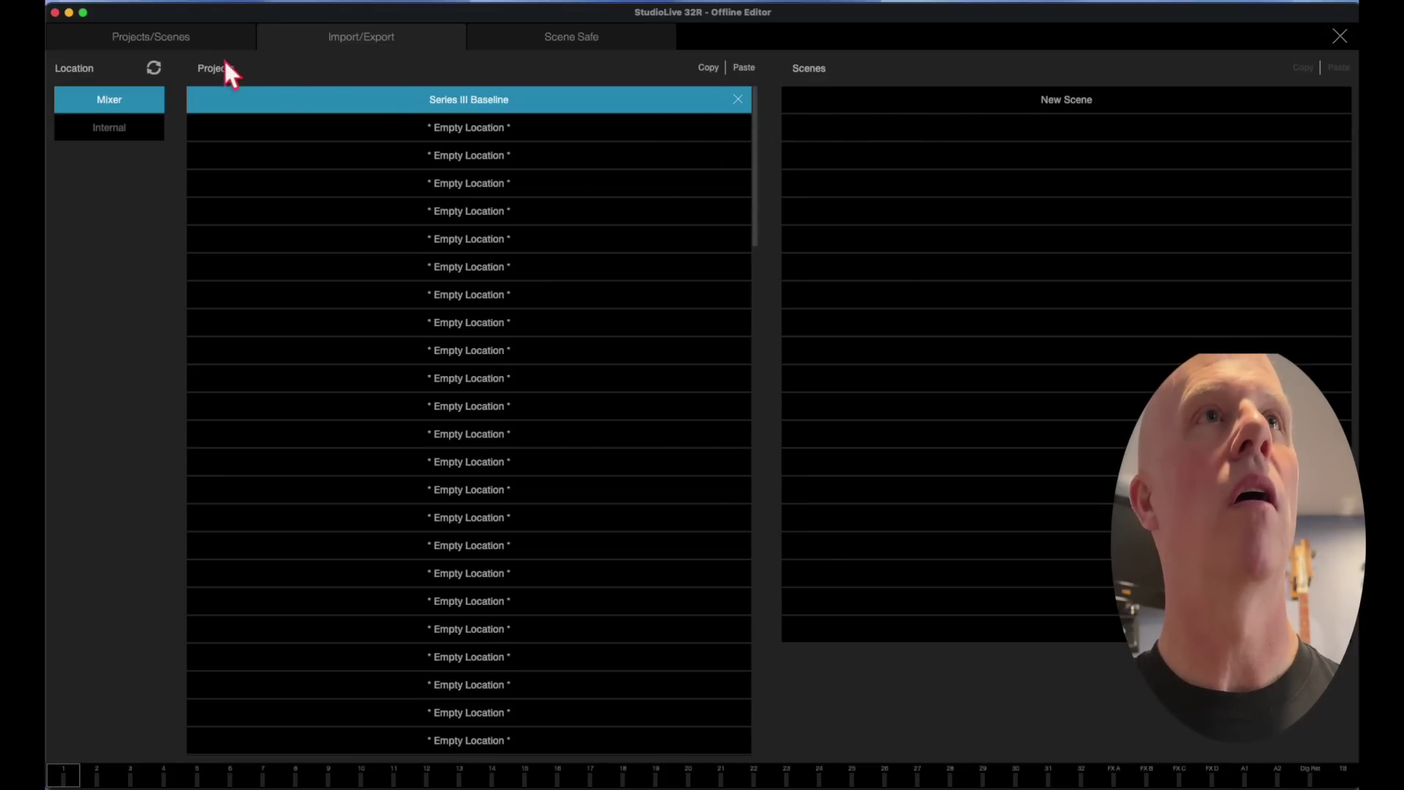
pyautogui.click(191, 35)
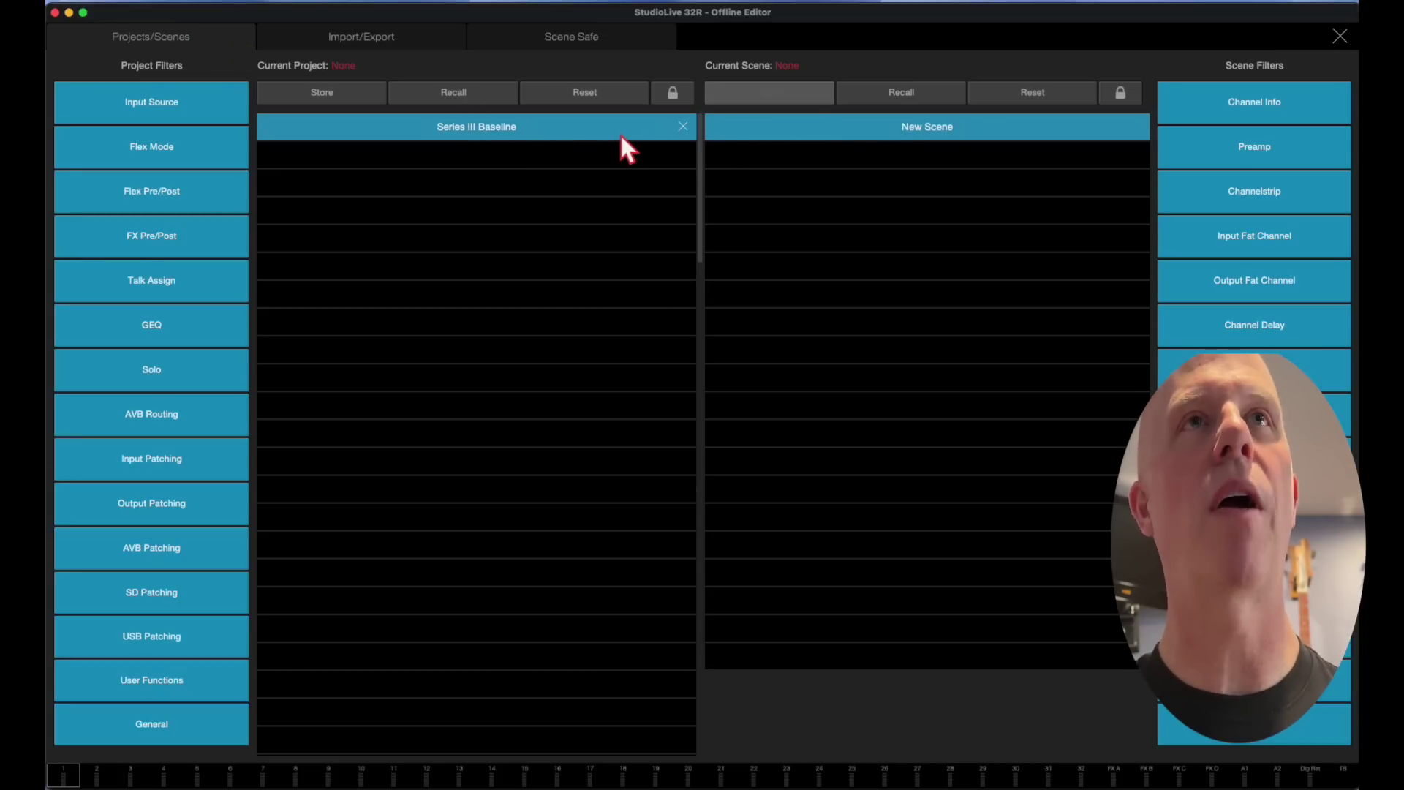
# Step: Recall Series III Baseline's New Scene and close the library back to the mixer
pyautogui.click(899, 97)
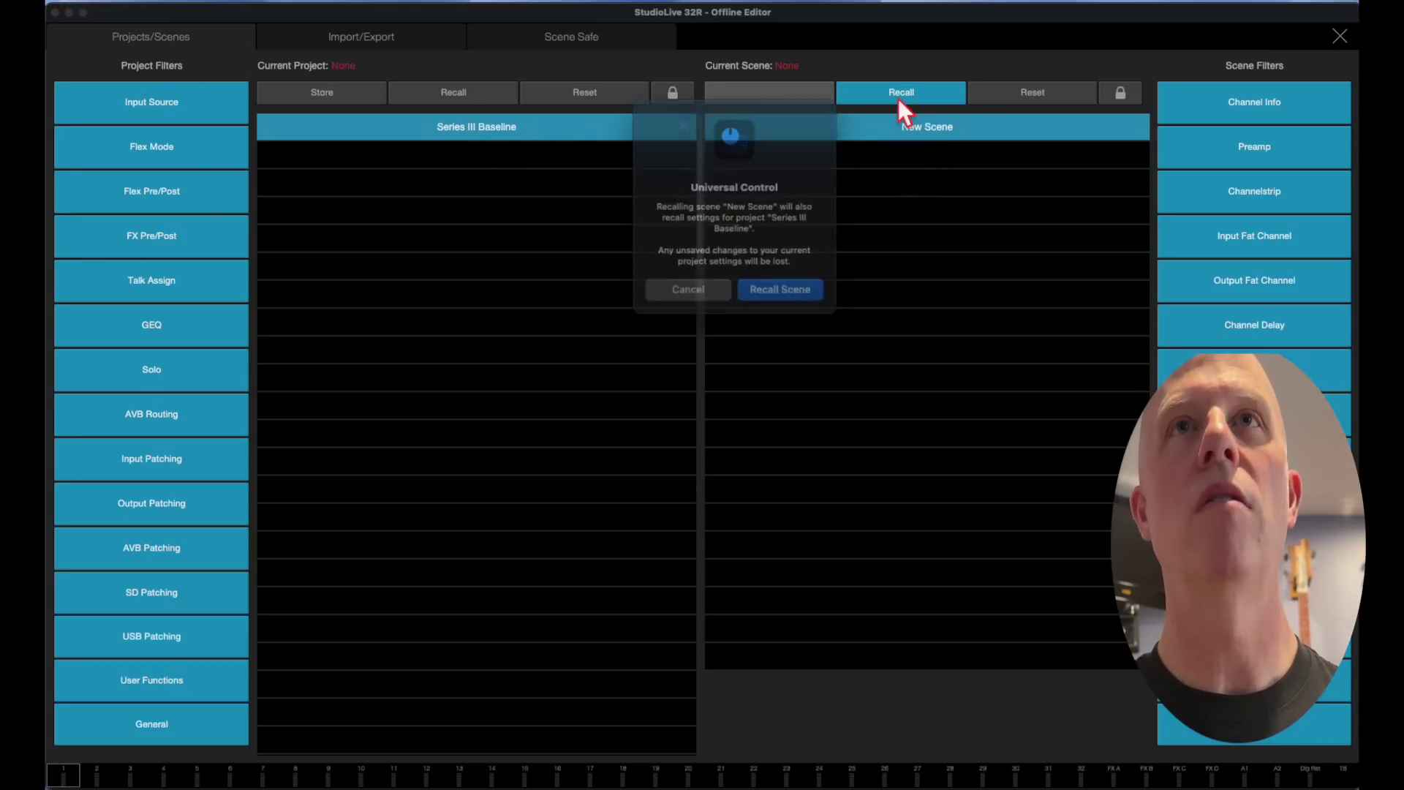
pyautogui.click(797, 275)
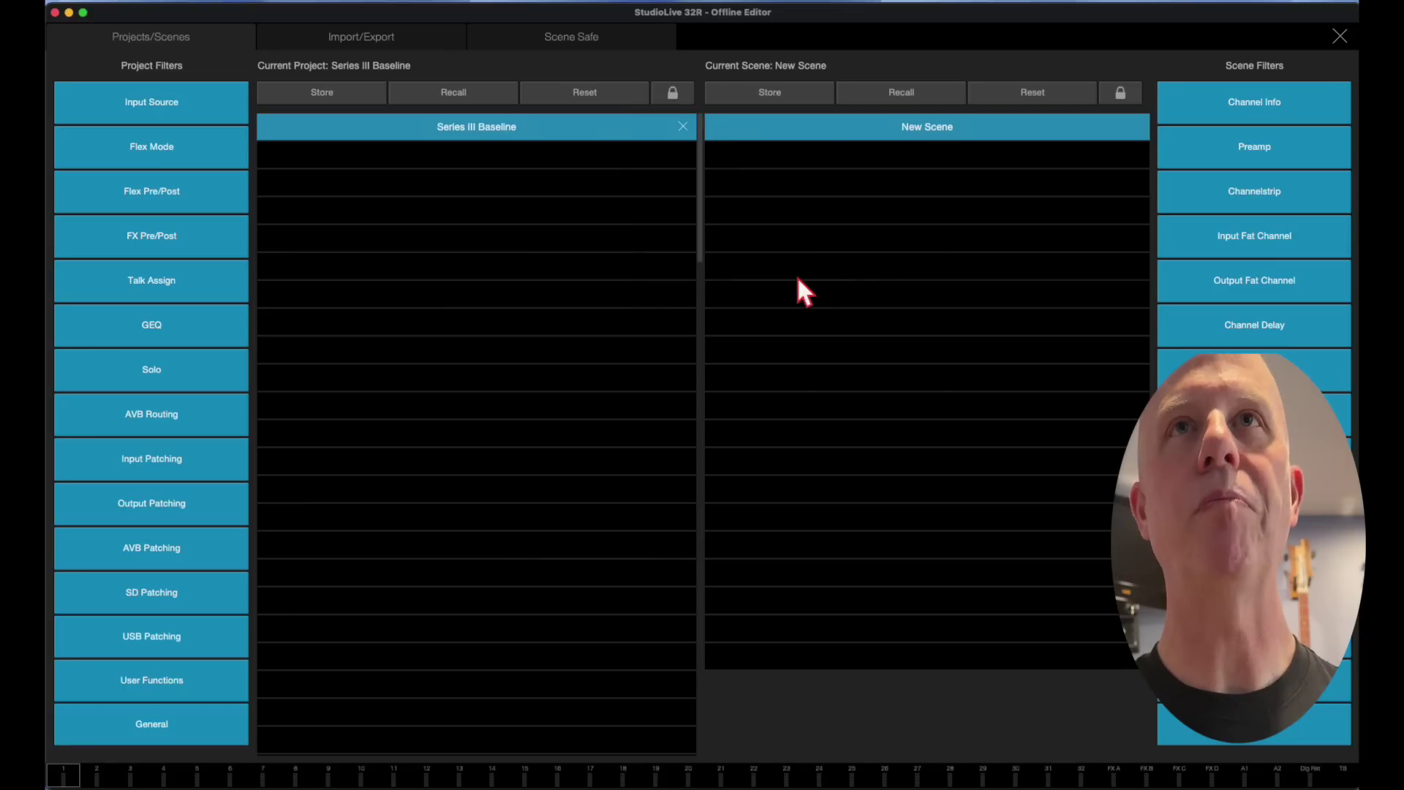
pyautogui.click(1337, 37)
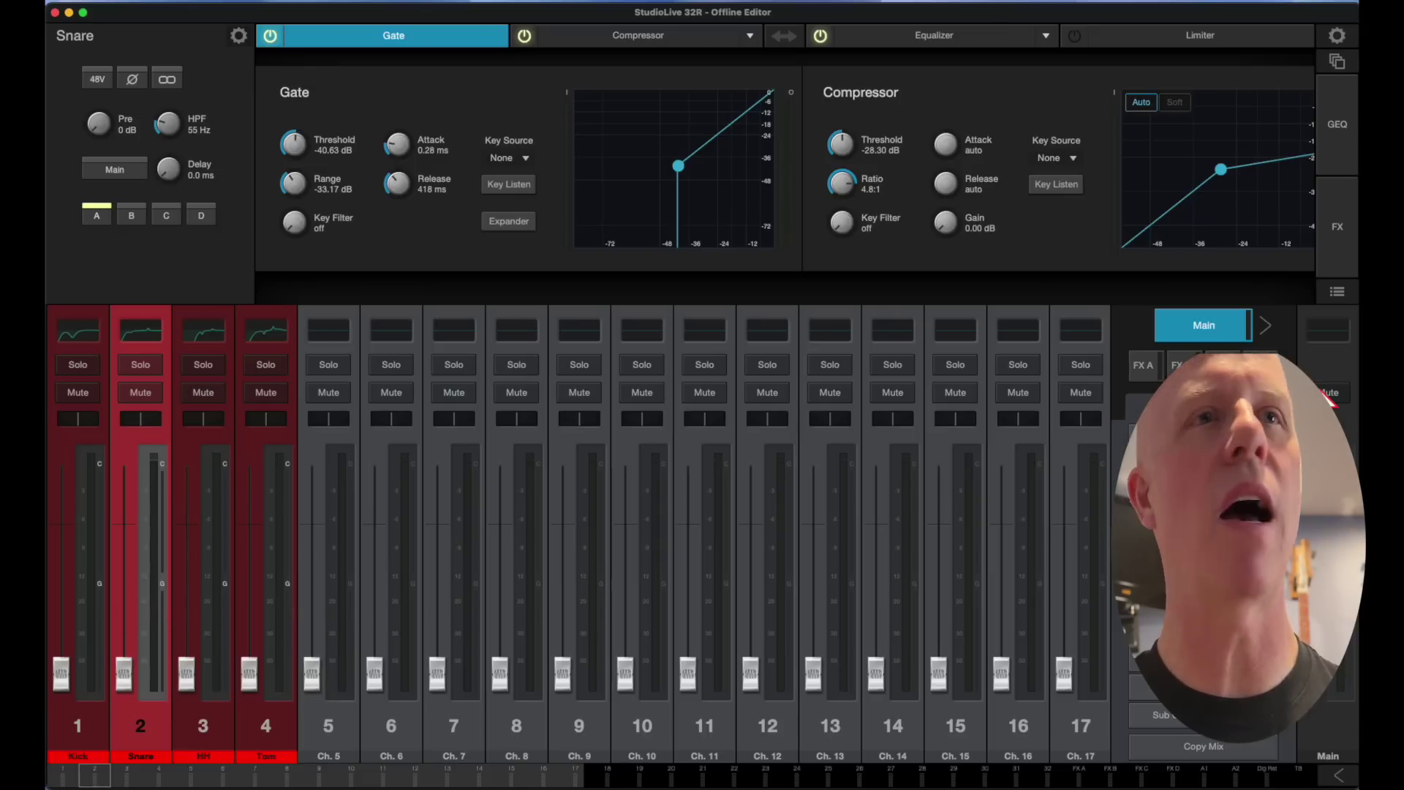
# Step: Open the channel preset library and try the category filter and BC-Bass preset
pyautogui.click(1339, 288)
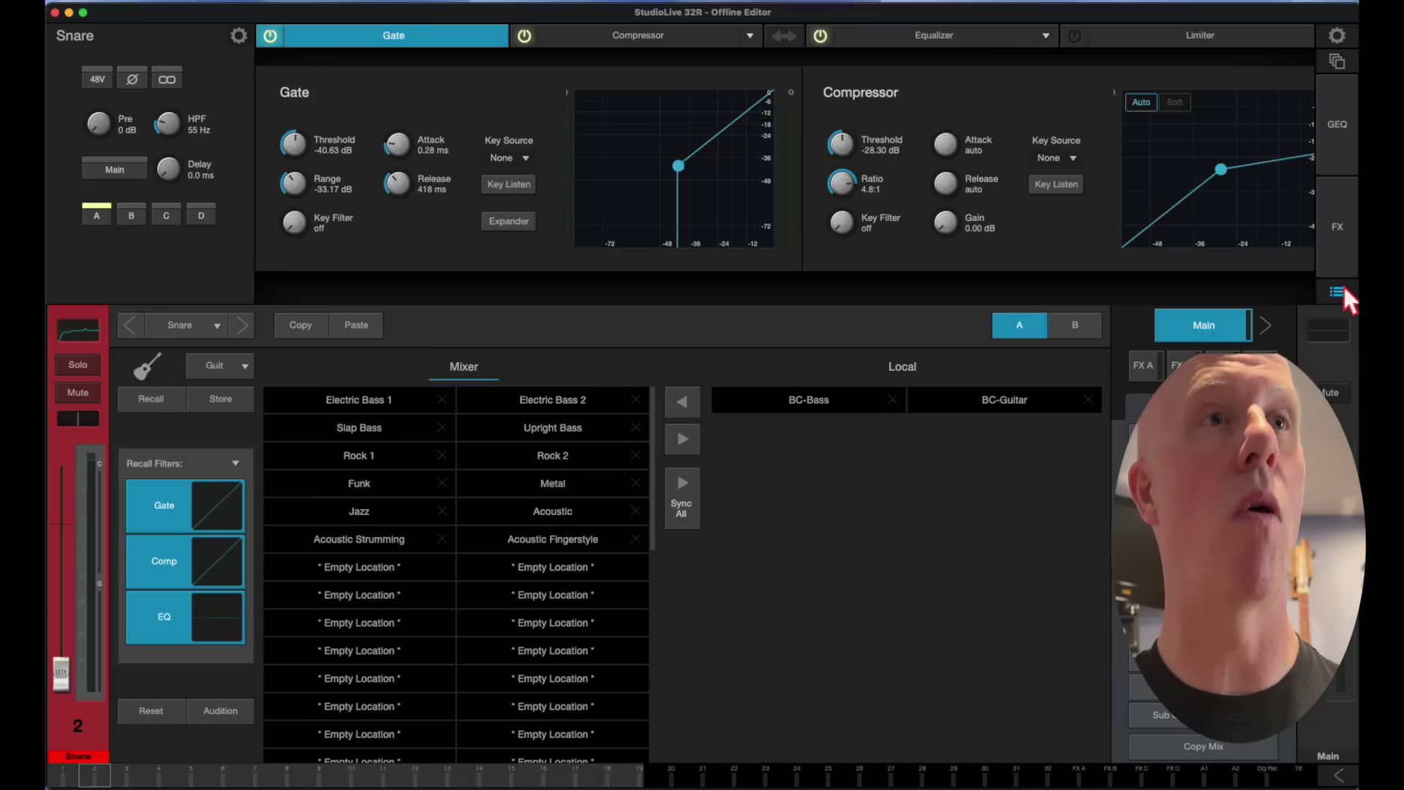
pyautogui.click(229, 369)
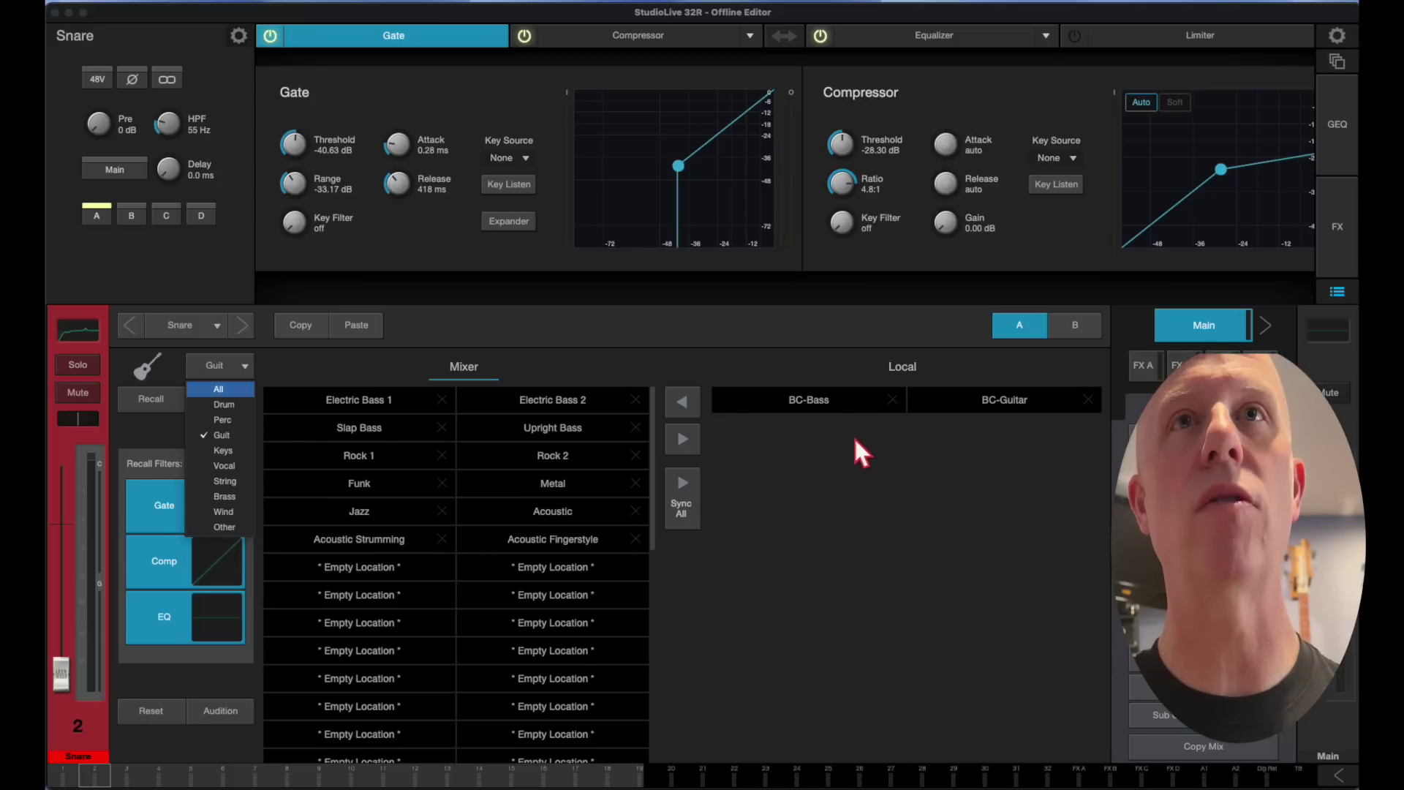
pyautogui.click(828, 399)
pyautogui.click(829, 400)
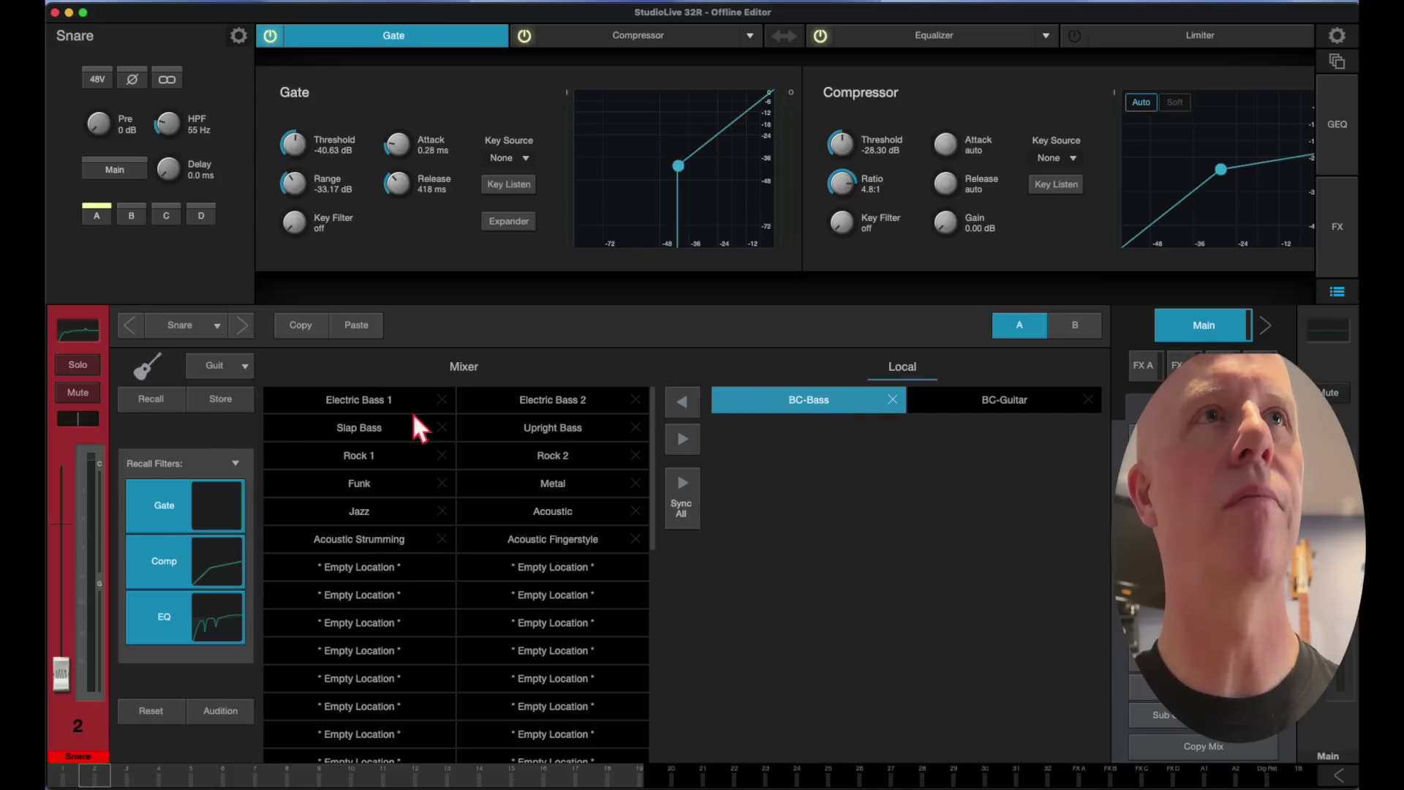
pyautogui.click(244, 324)
pyautogui.click(244, 323)
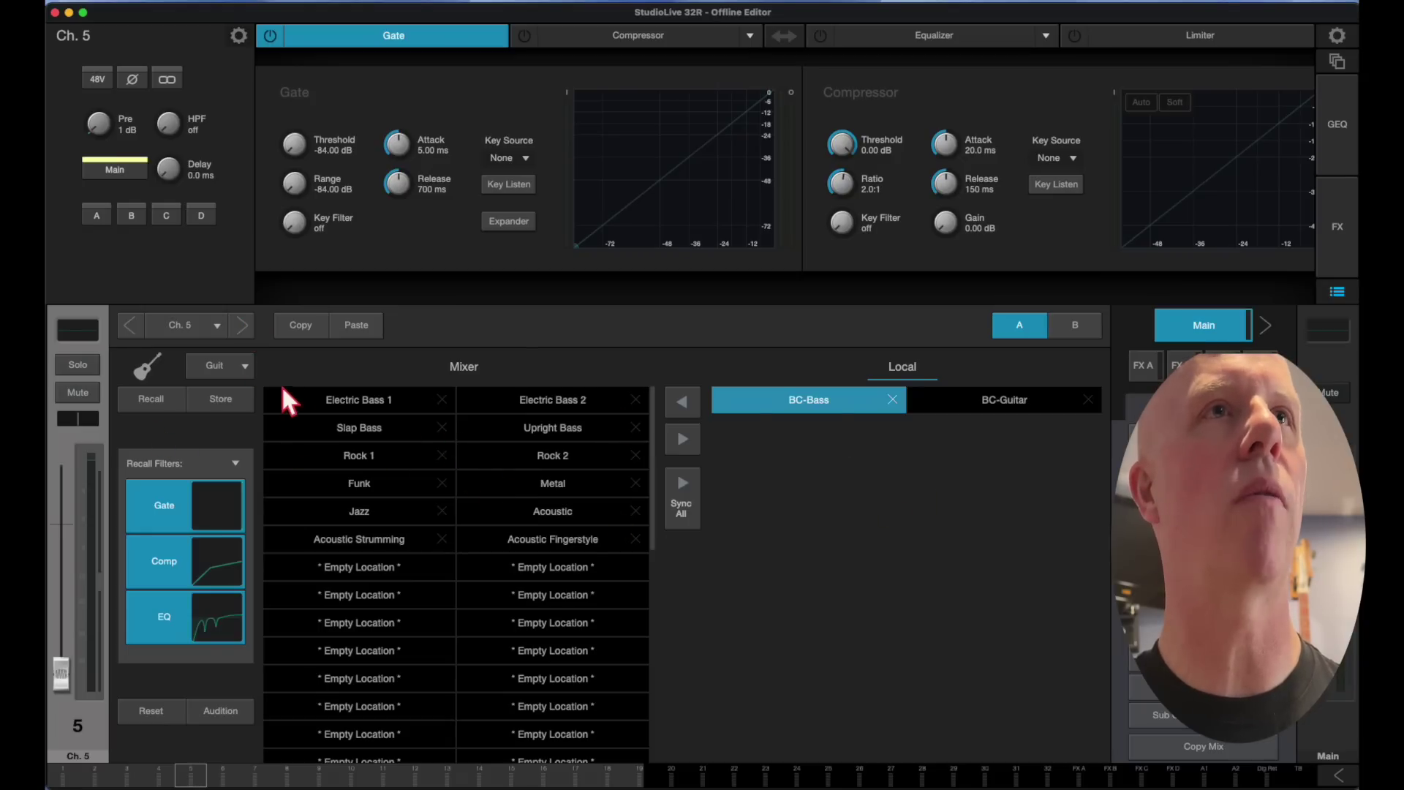
# Step: Recall the BC-Floor Tom drum preset onto channel 5
pyautogui.click(238, 364)
pyautogui.click(237, 396)
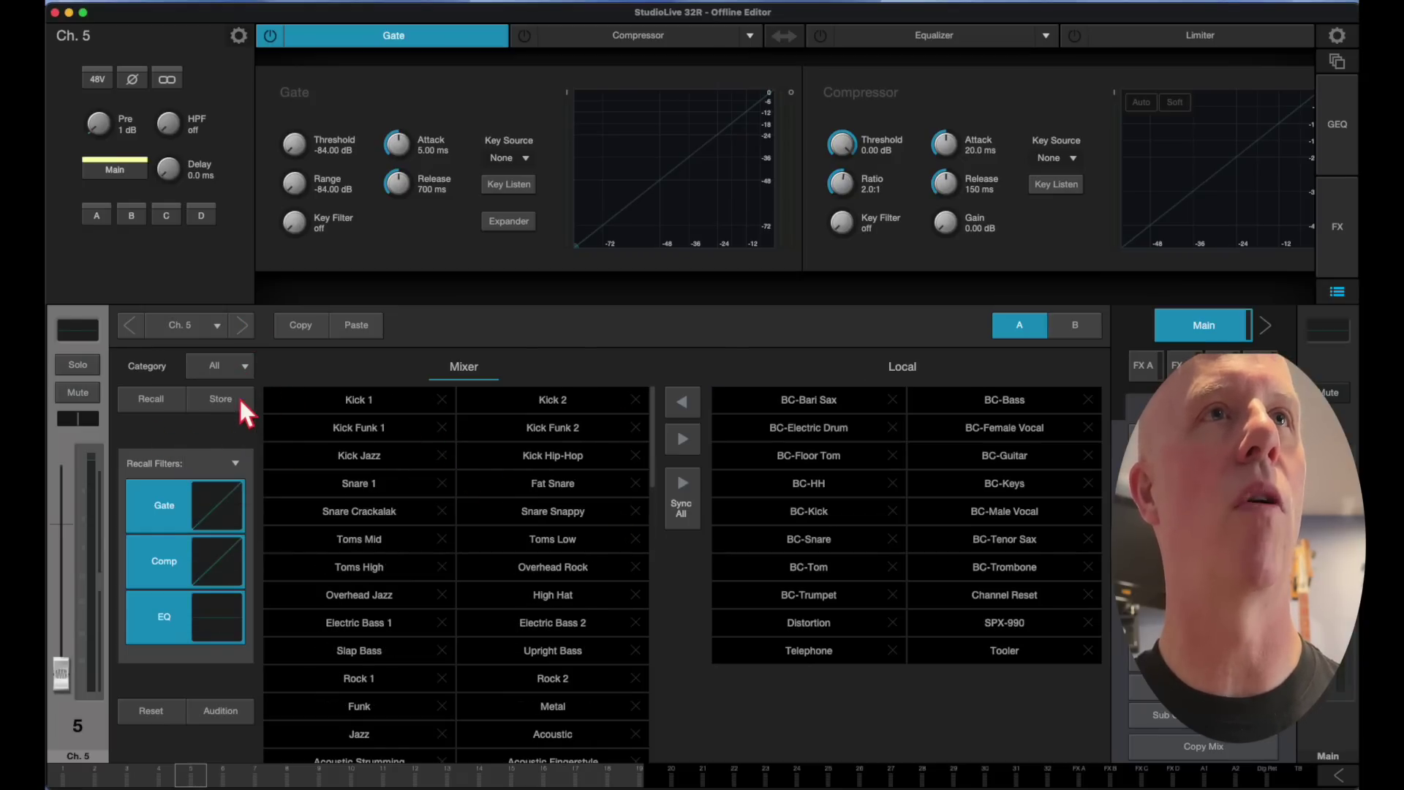
pyautogui.click(237, 365)
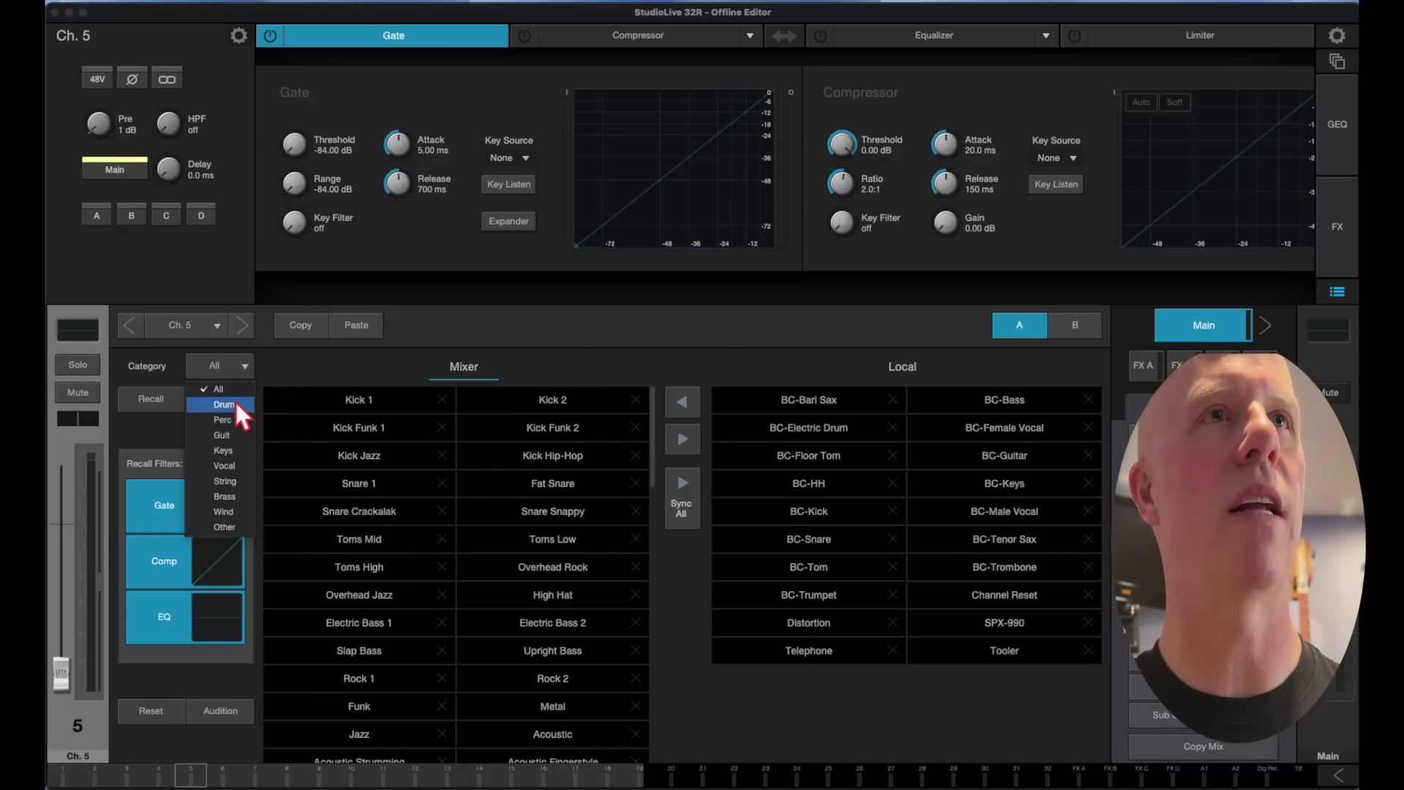
pyautogui.click(235, 402)
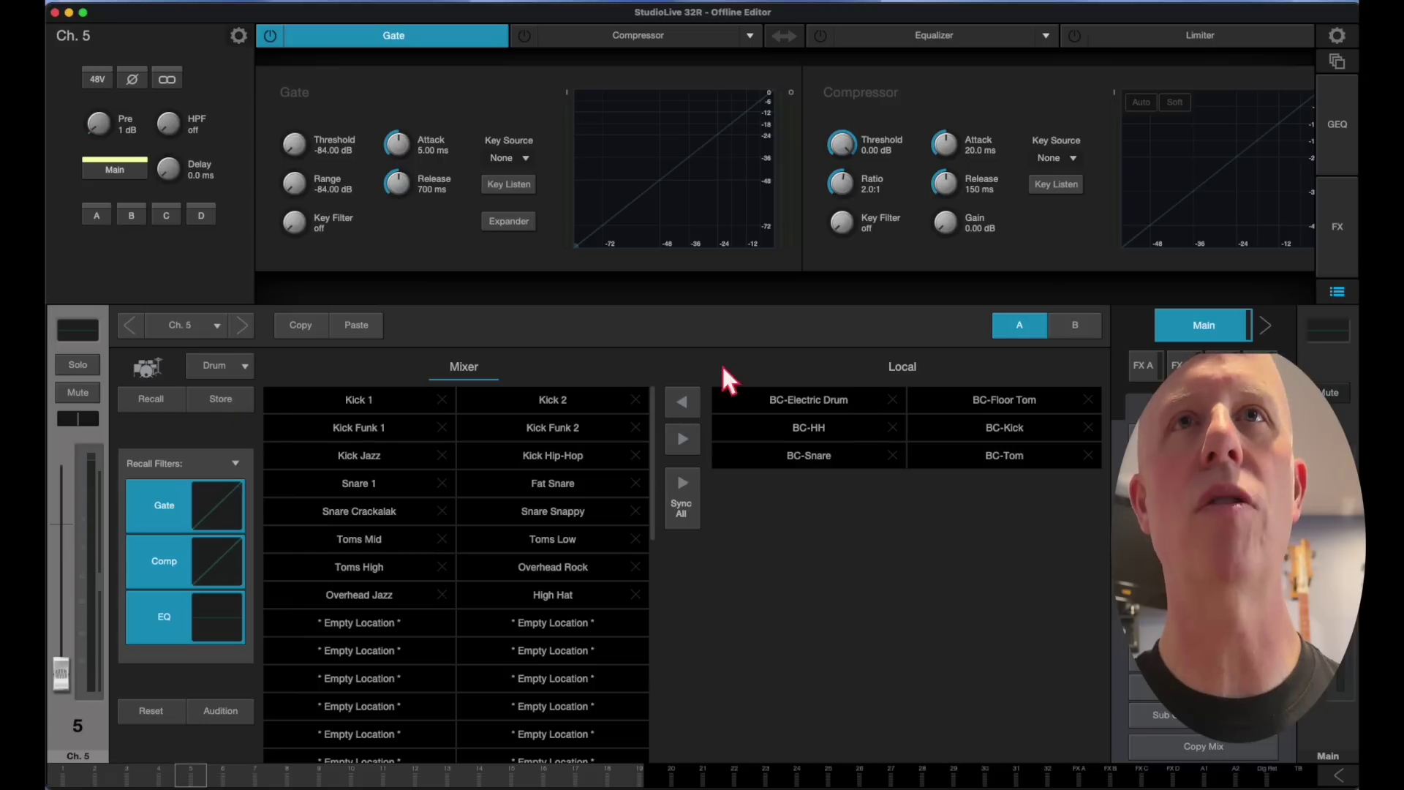
pyautogui.click(951, 399)
pyautogui.click(142, 398)
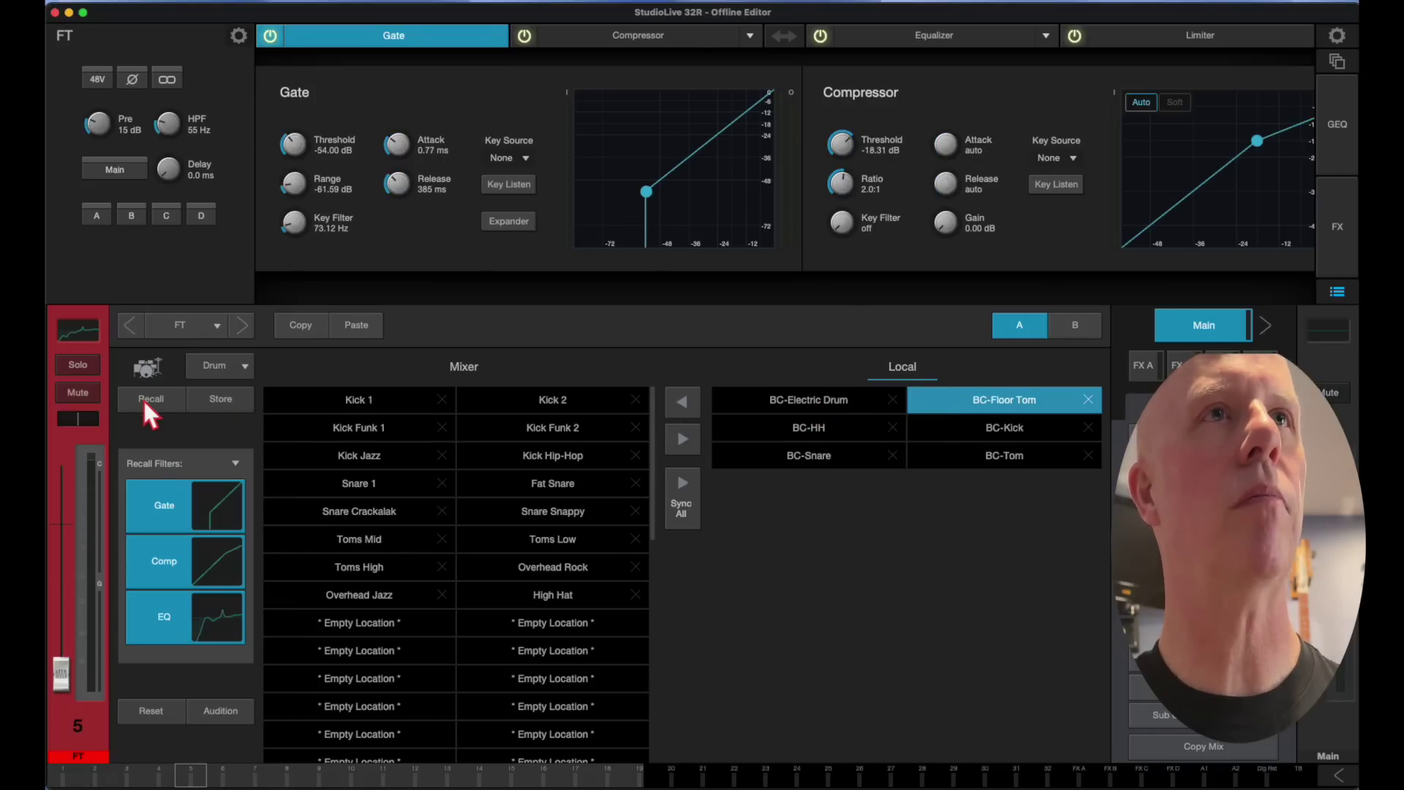
# Step: Recall the BC-Bass preset from the guitar/bass category onto channel 6
pyautogui.click(243, 324)
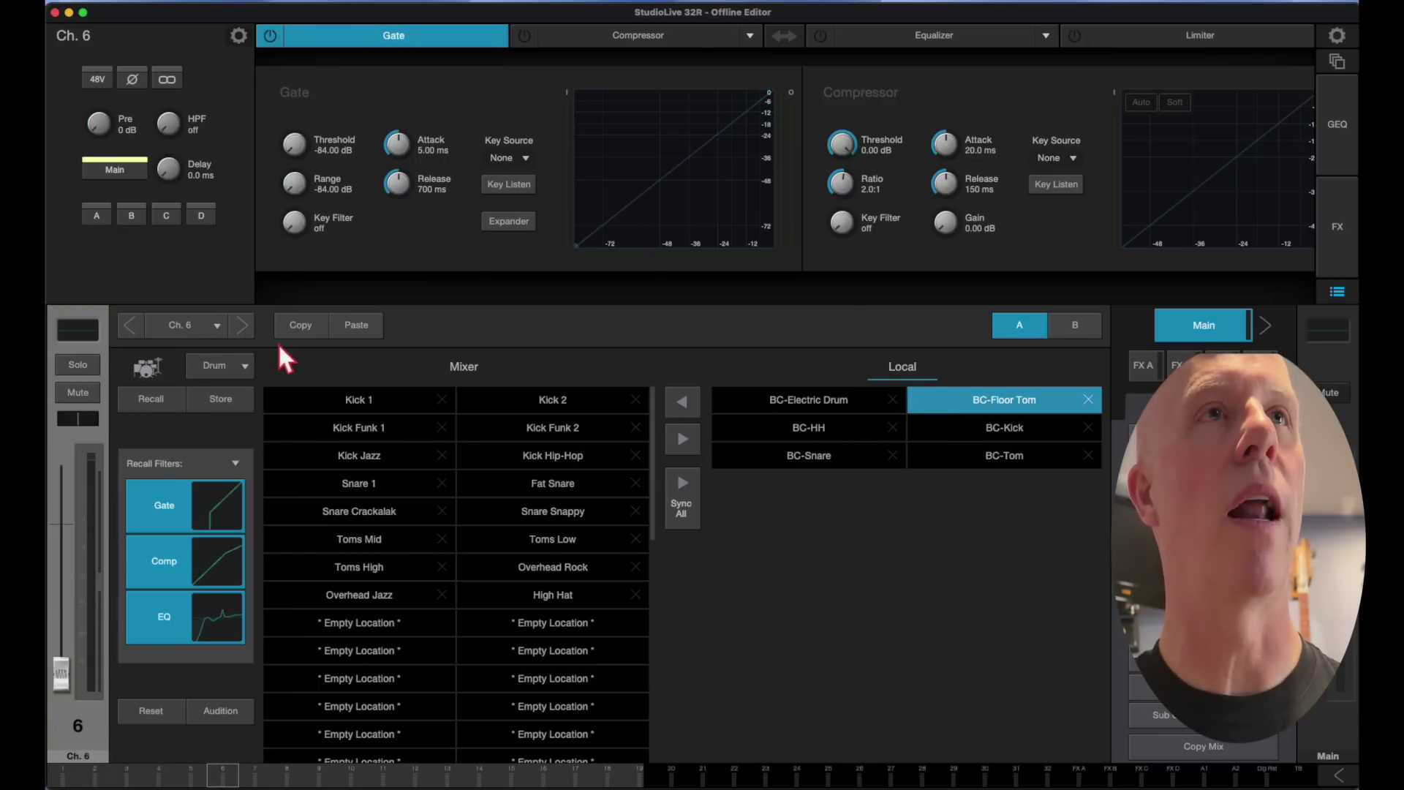
pyautogui.click(237, 364)
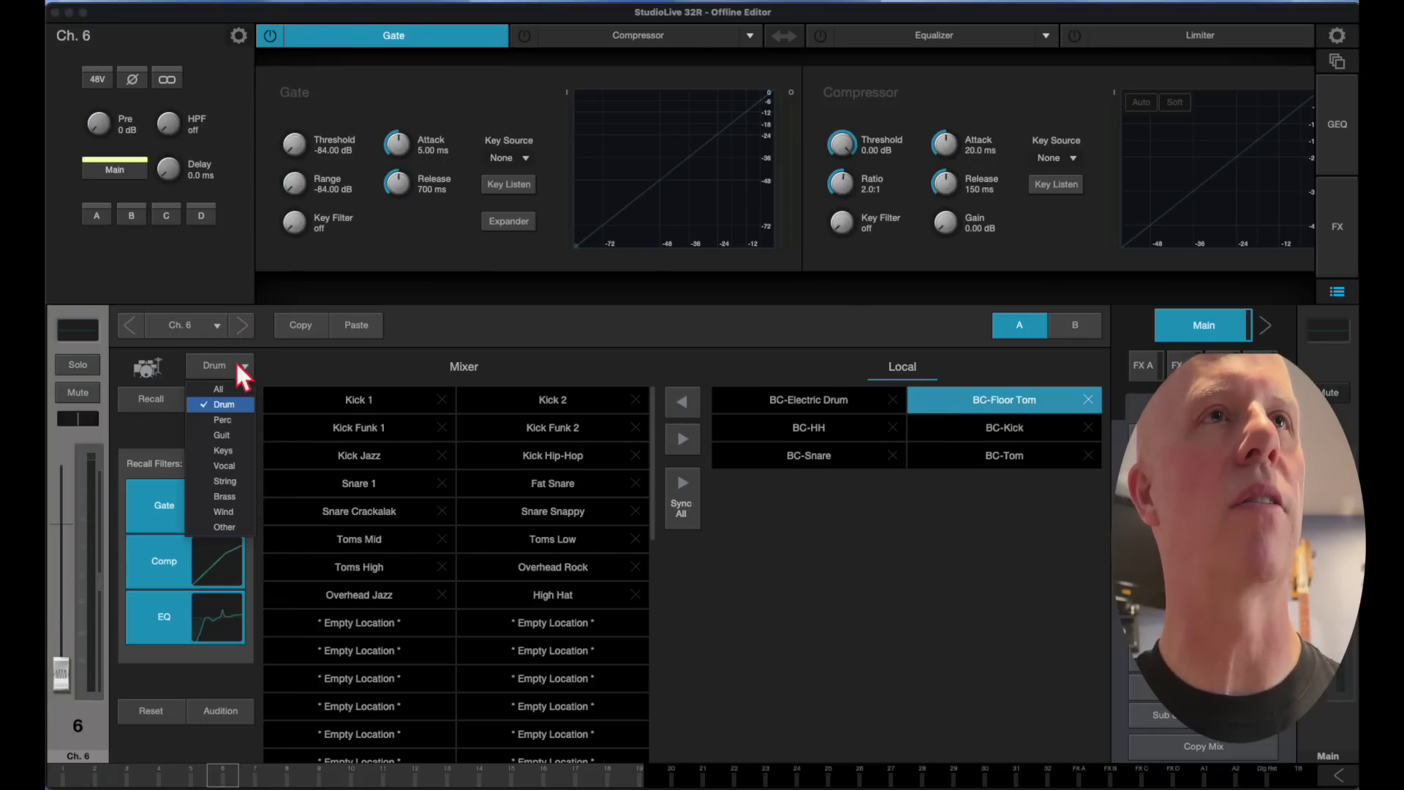
pyautogui.click(238, 432)
pyautogui.click(792, 407)
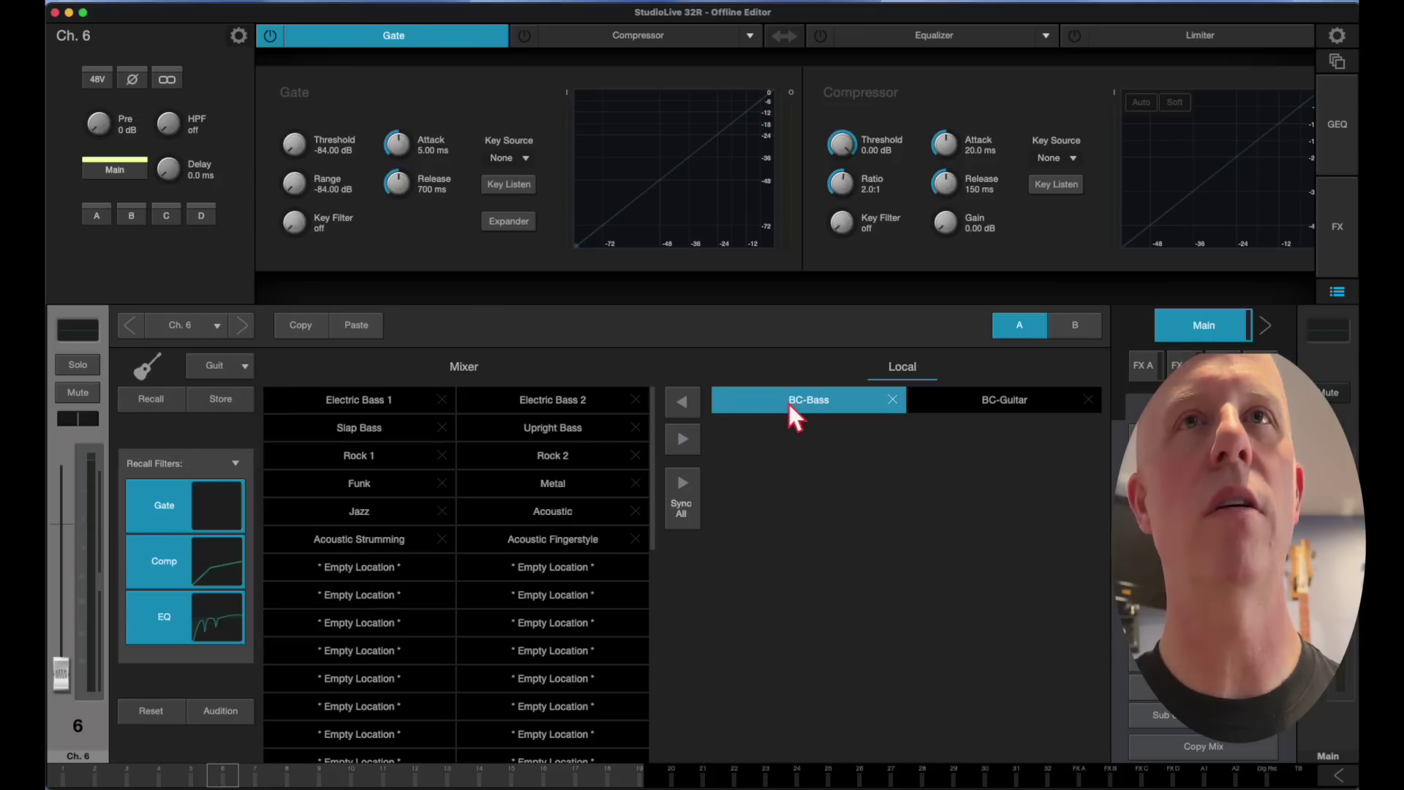
pyautogui.click(169, 400)
# Step: Recall BC-Guitar onto channel 7, then pick BC-Male Vocal from the vocal presets
pyautogui.click(243, 326)
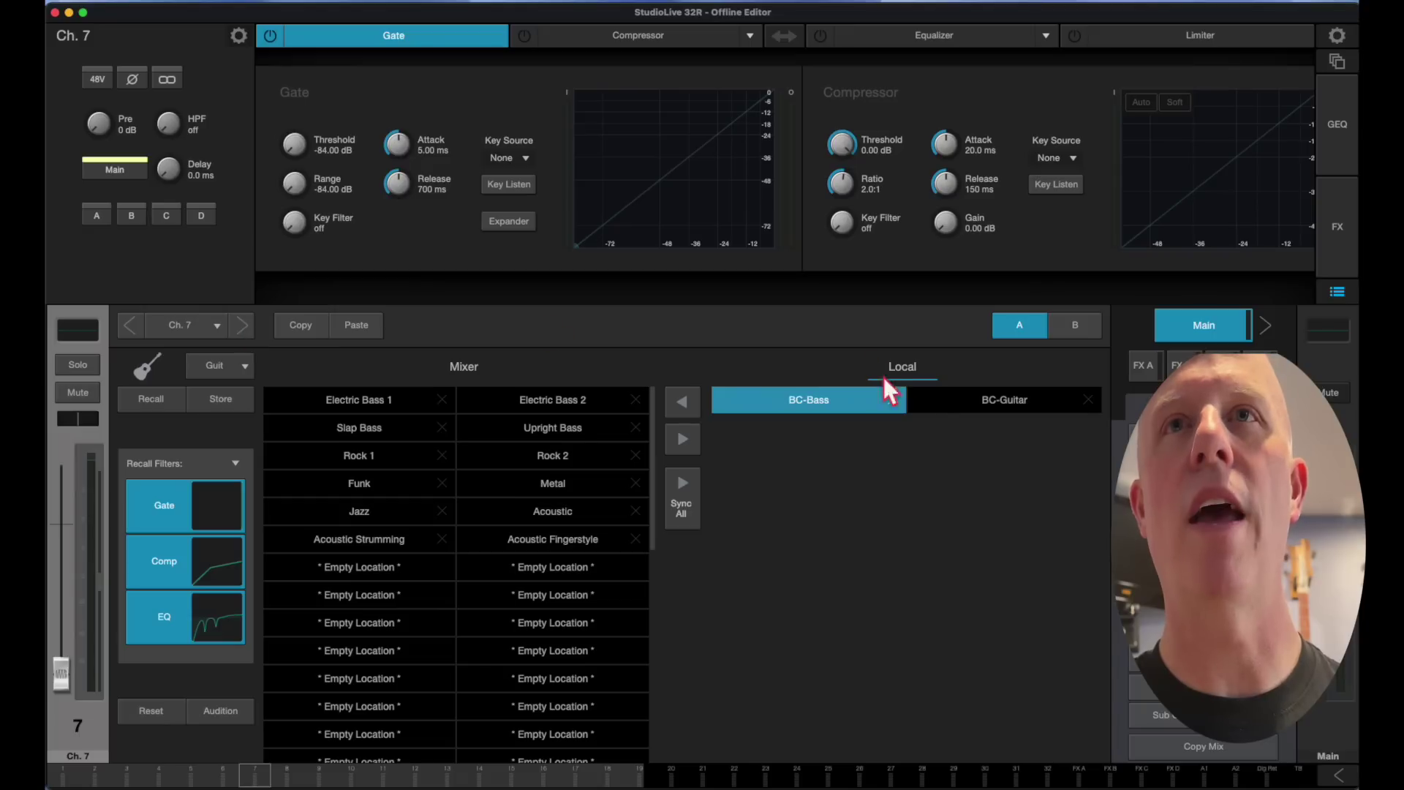
pyautogui.click(955, 406)
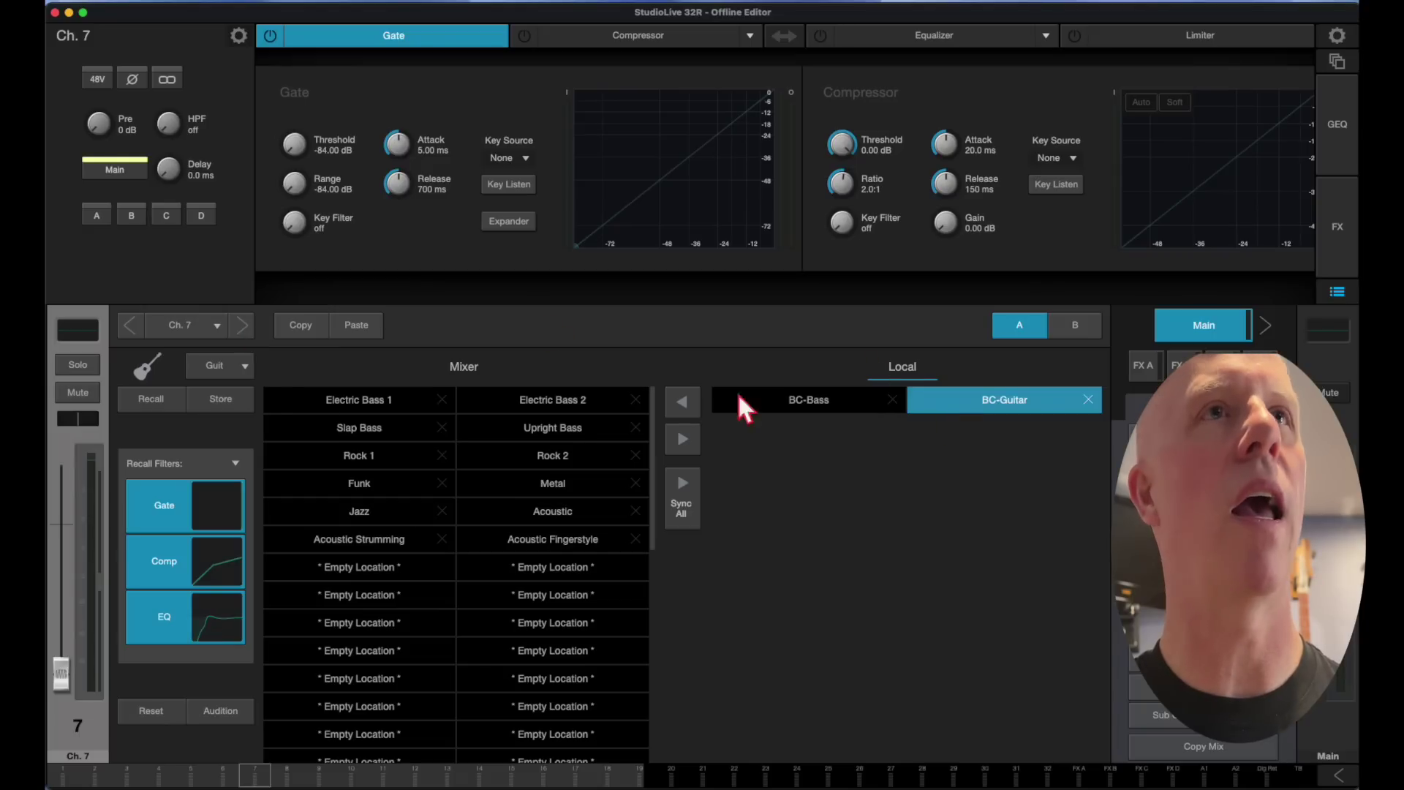
pyautogui.click(155, 398)
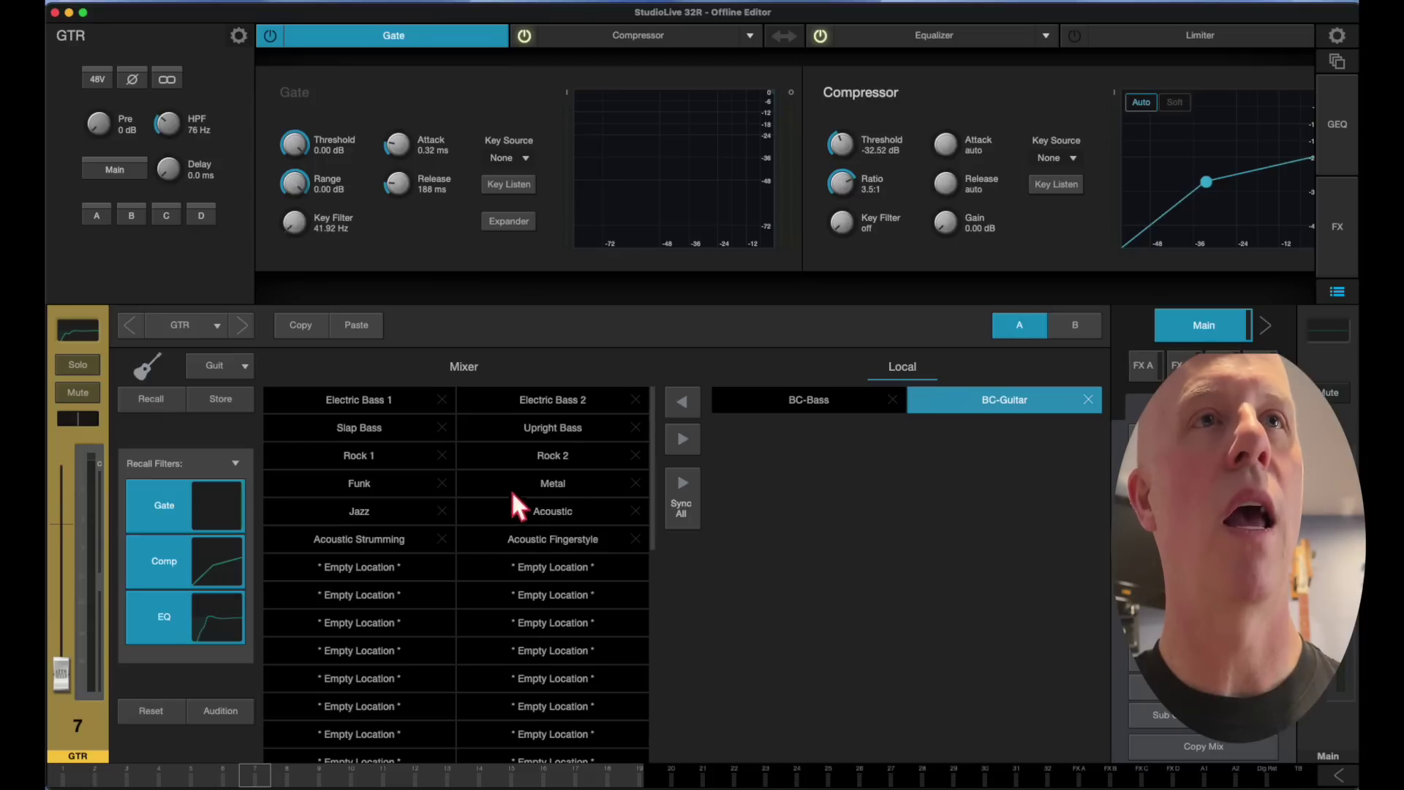
pyautogui.click(235, 364)
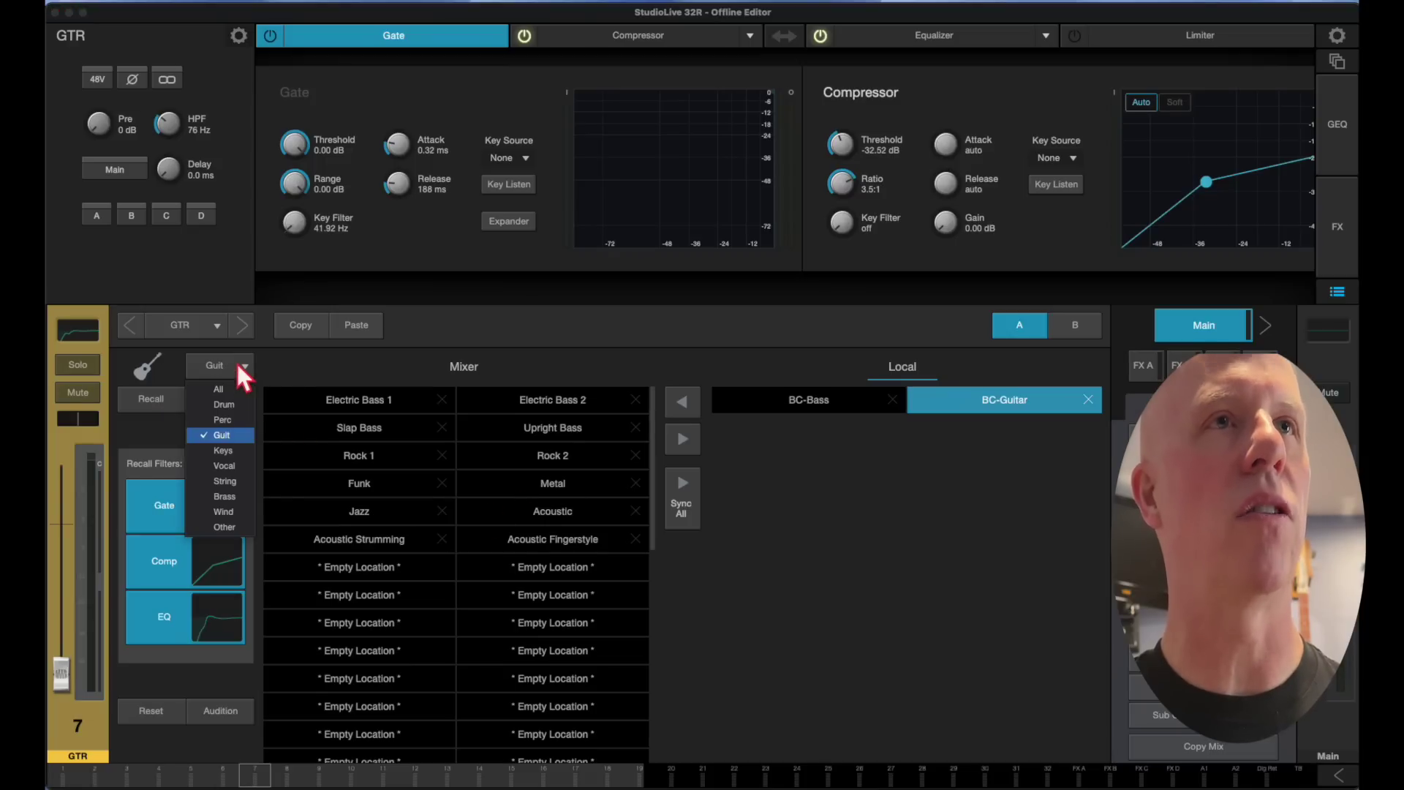
pyautogui.click(242, 471)
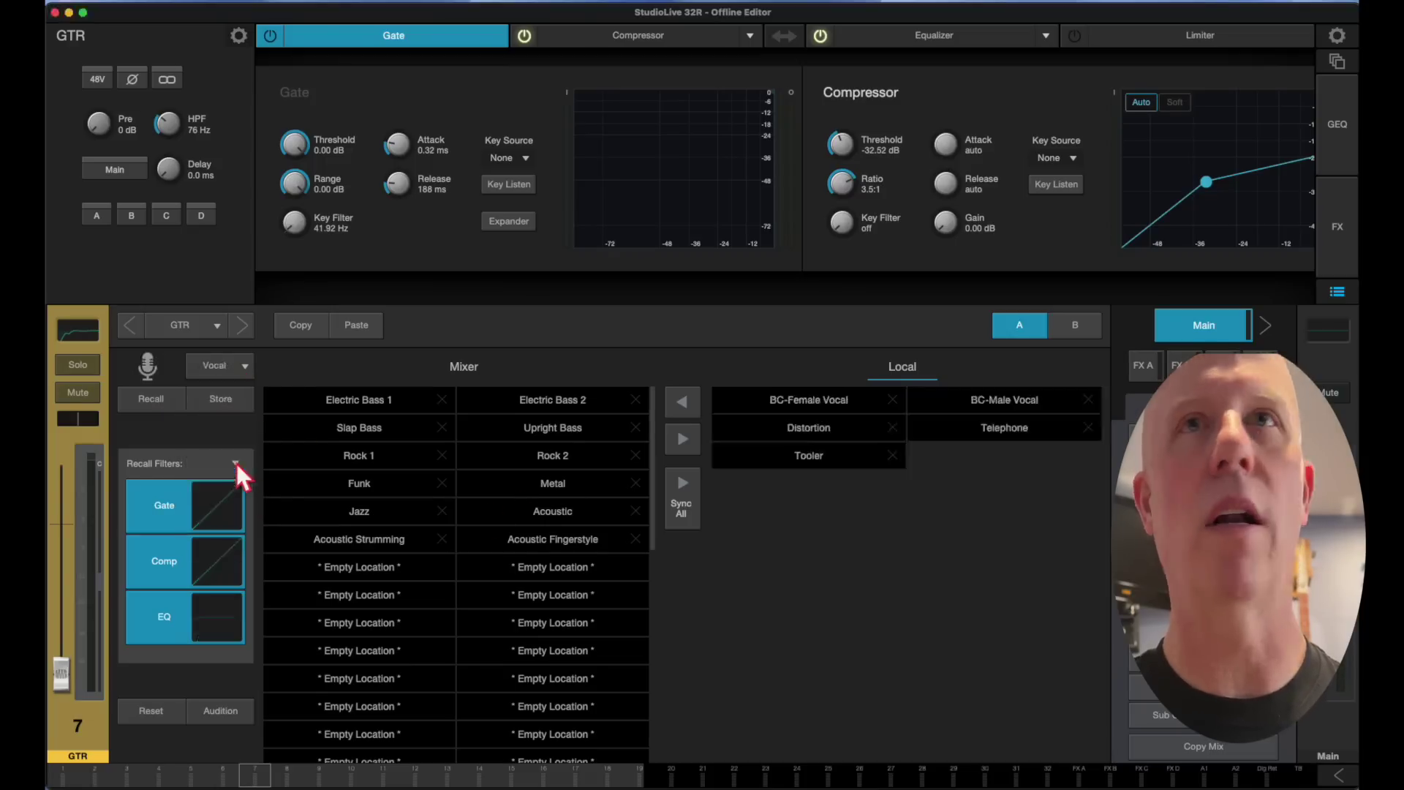
pyautogui.click(1033, 412)
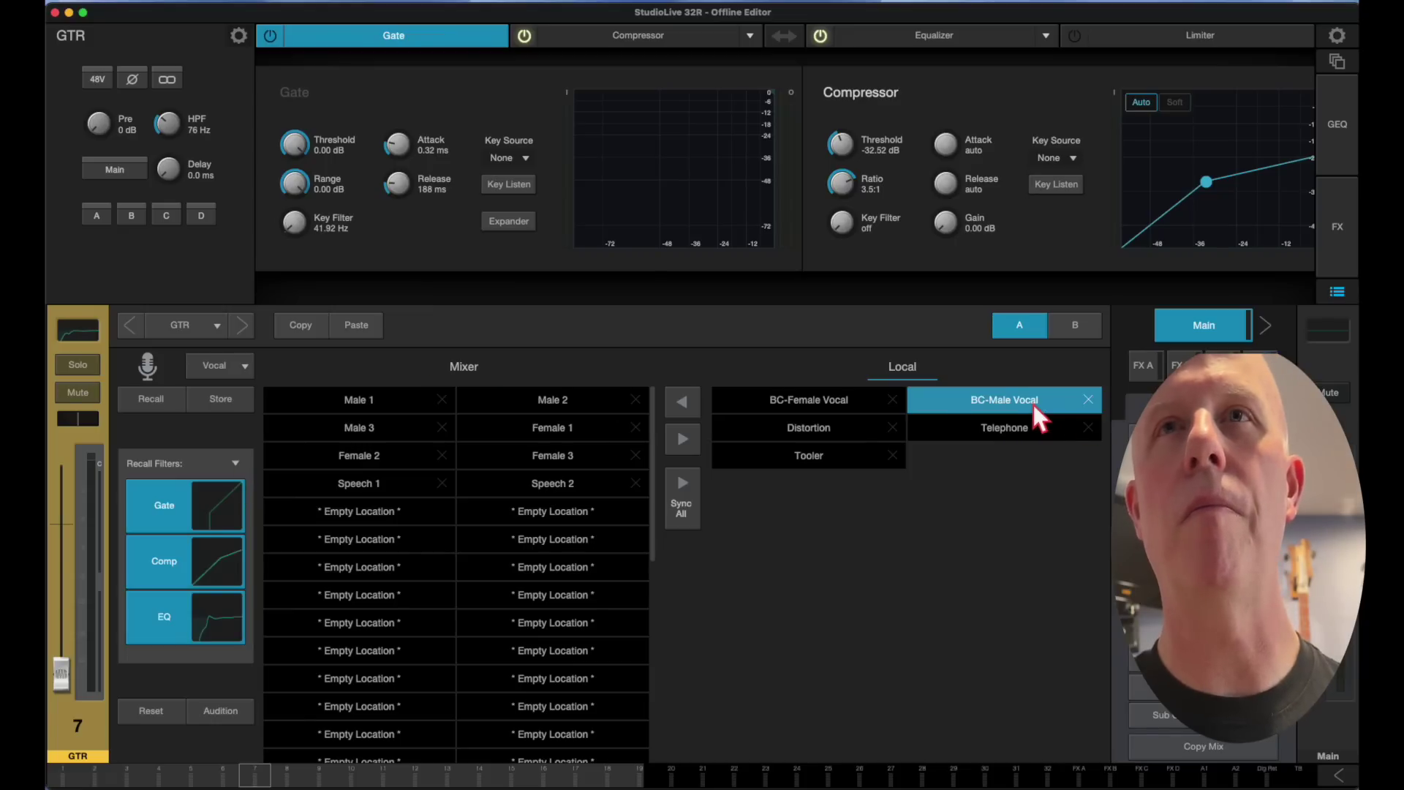
# Step: Recall BC-Male Vocal onto channel 7 and copy it to the first empty mixer slot
pyautogui.click(163, 402)
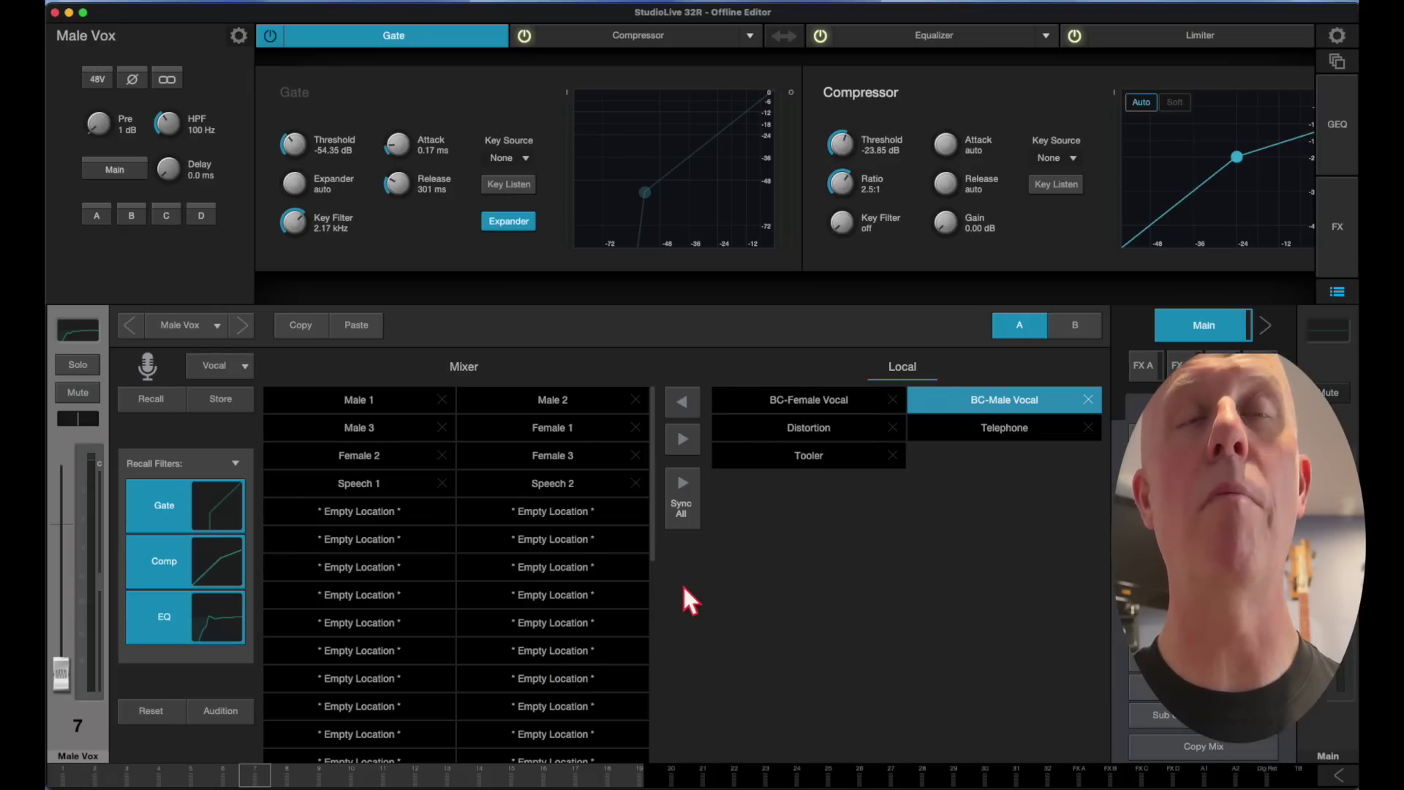
pyautogui.click(713, 565)
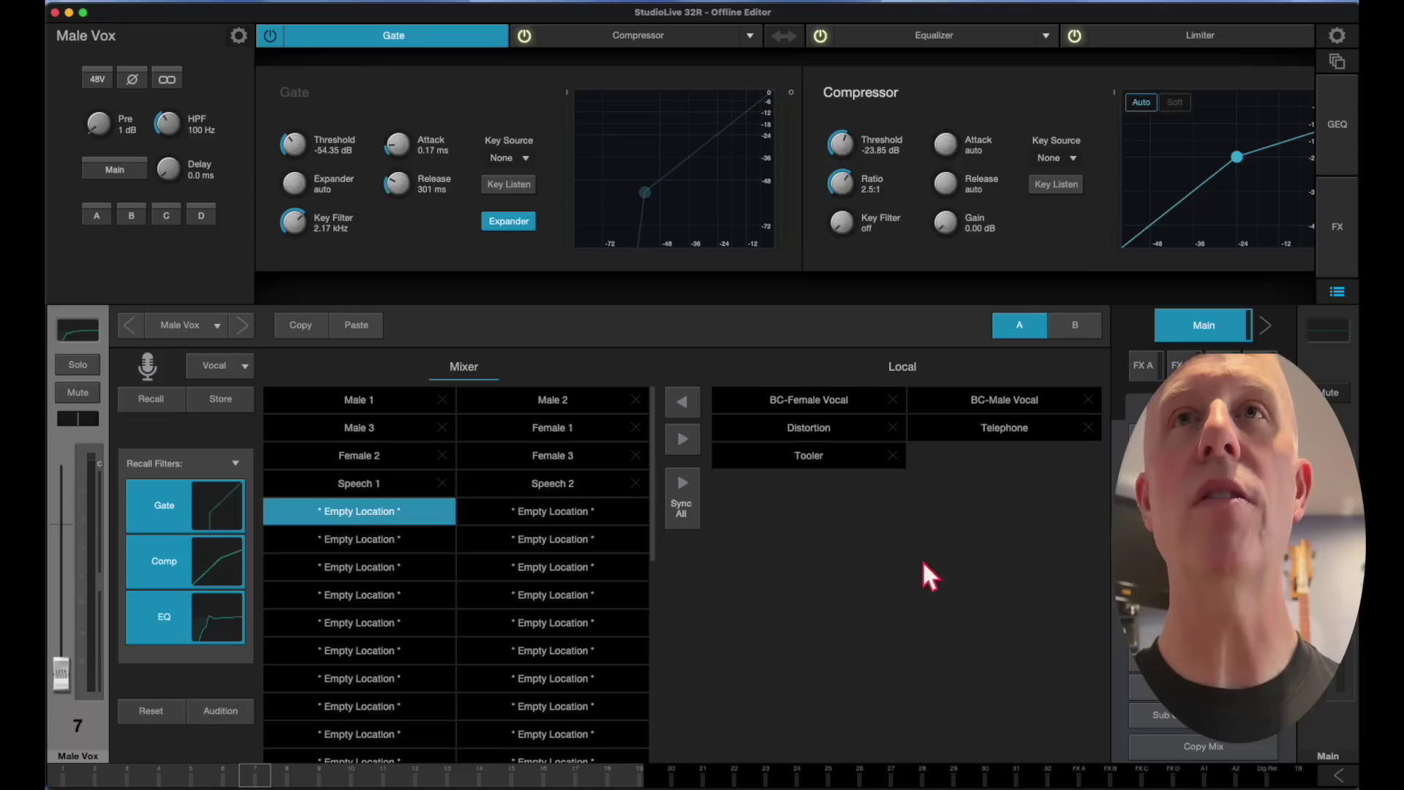
pyautogui.click(980, 404)
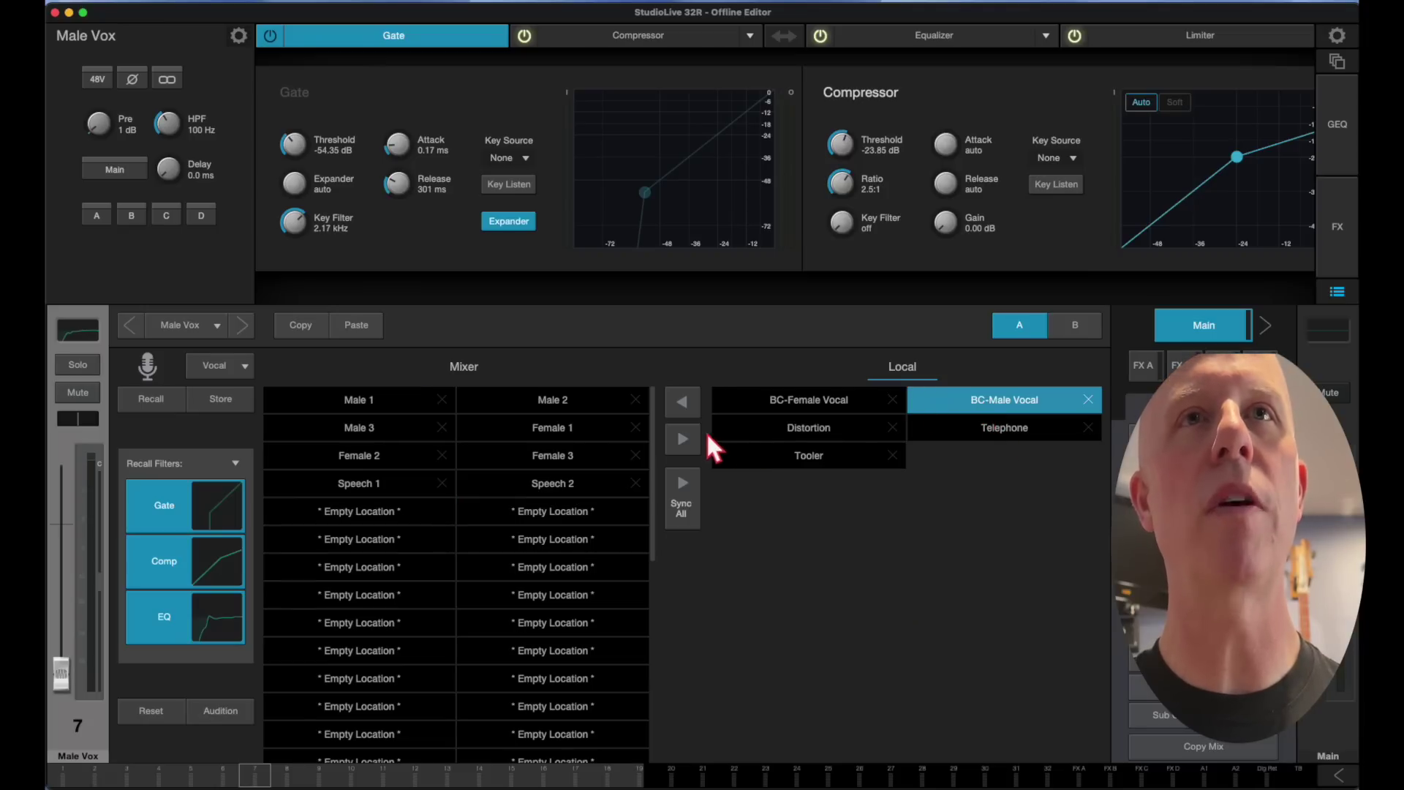
pyautogui.click(683, 403)
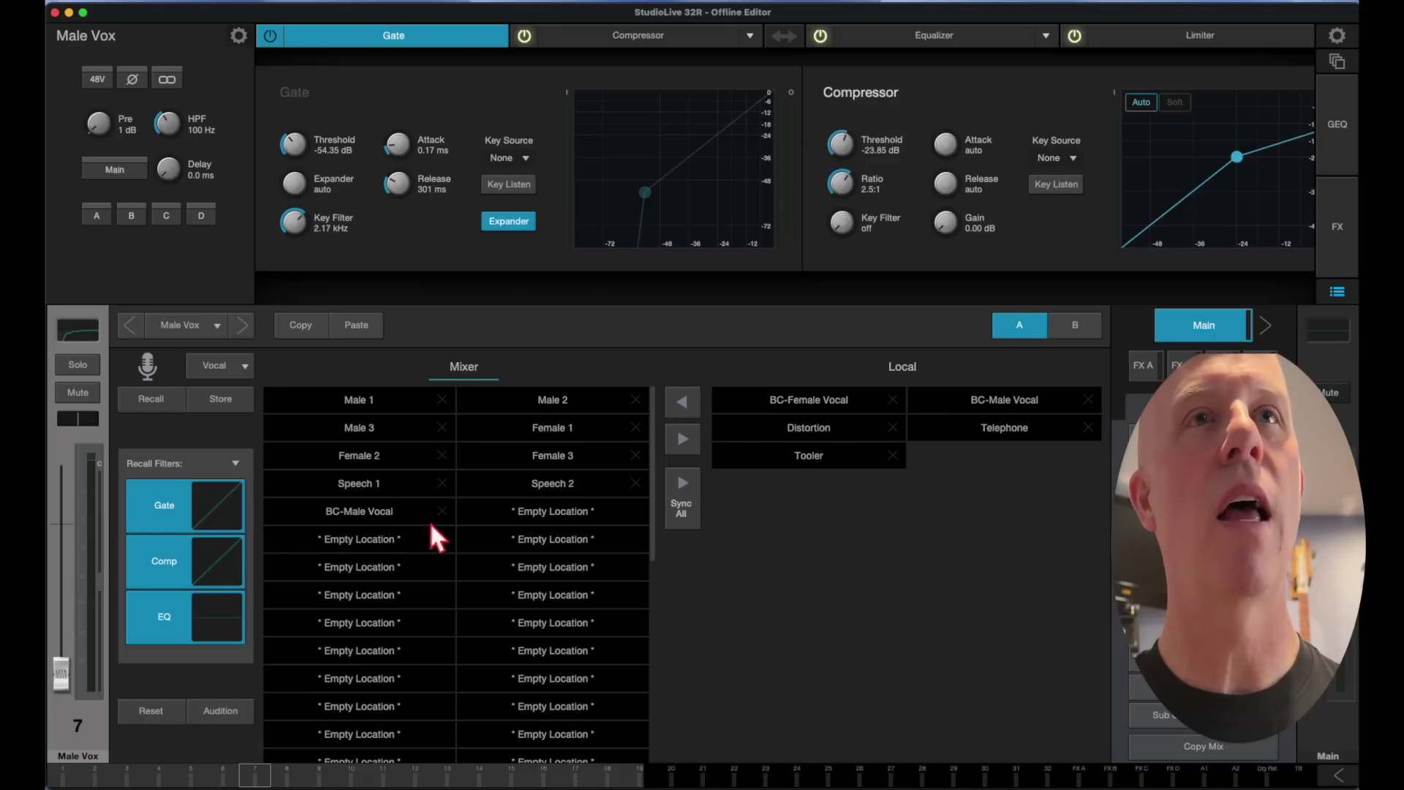
# Step: Copy BC-Female Vocal from the local library into the next empty mixer slot
pyautogui.click(518, 524)
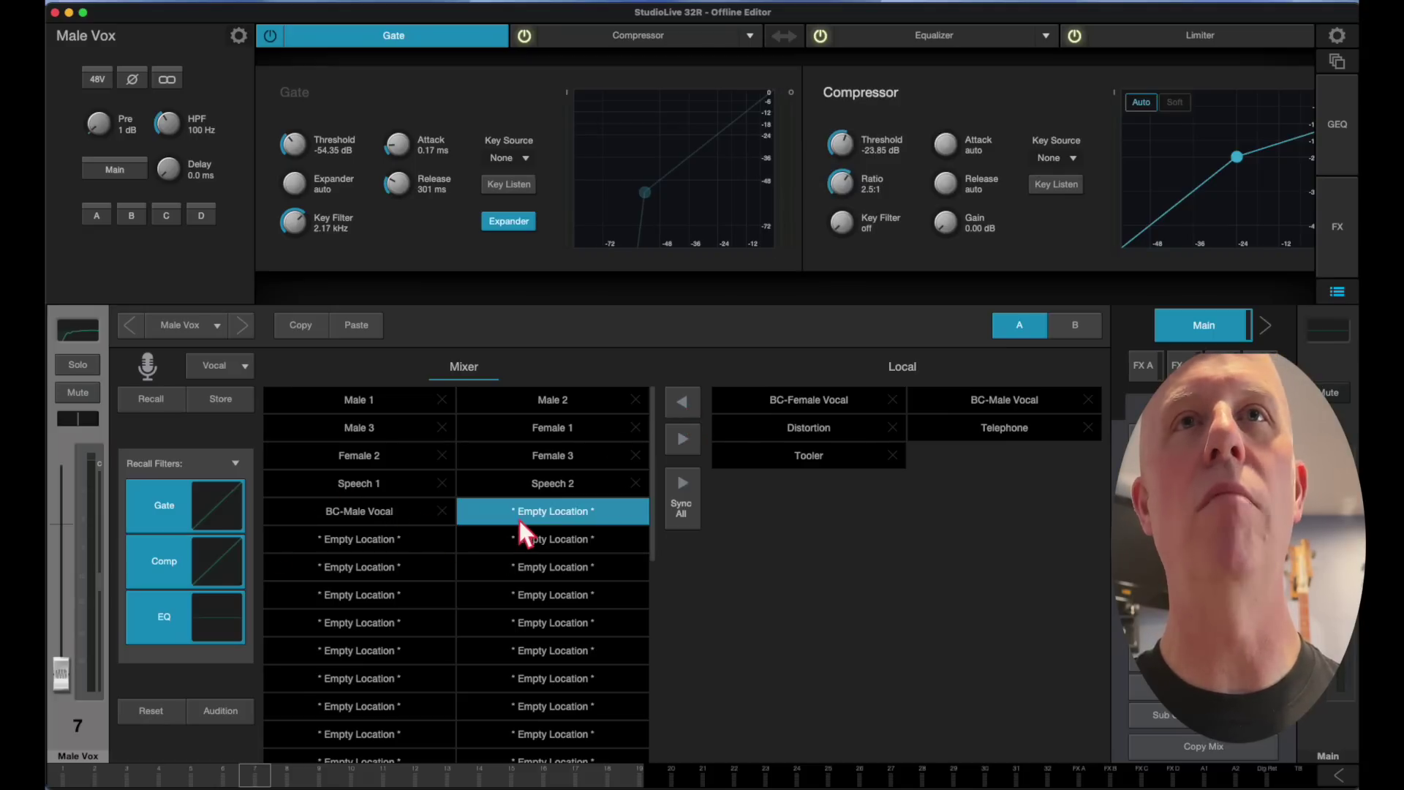
pyautogui.click(767, 391)
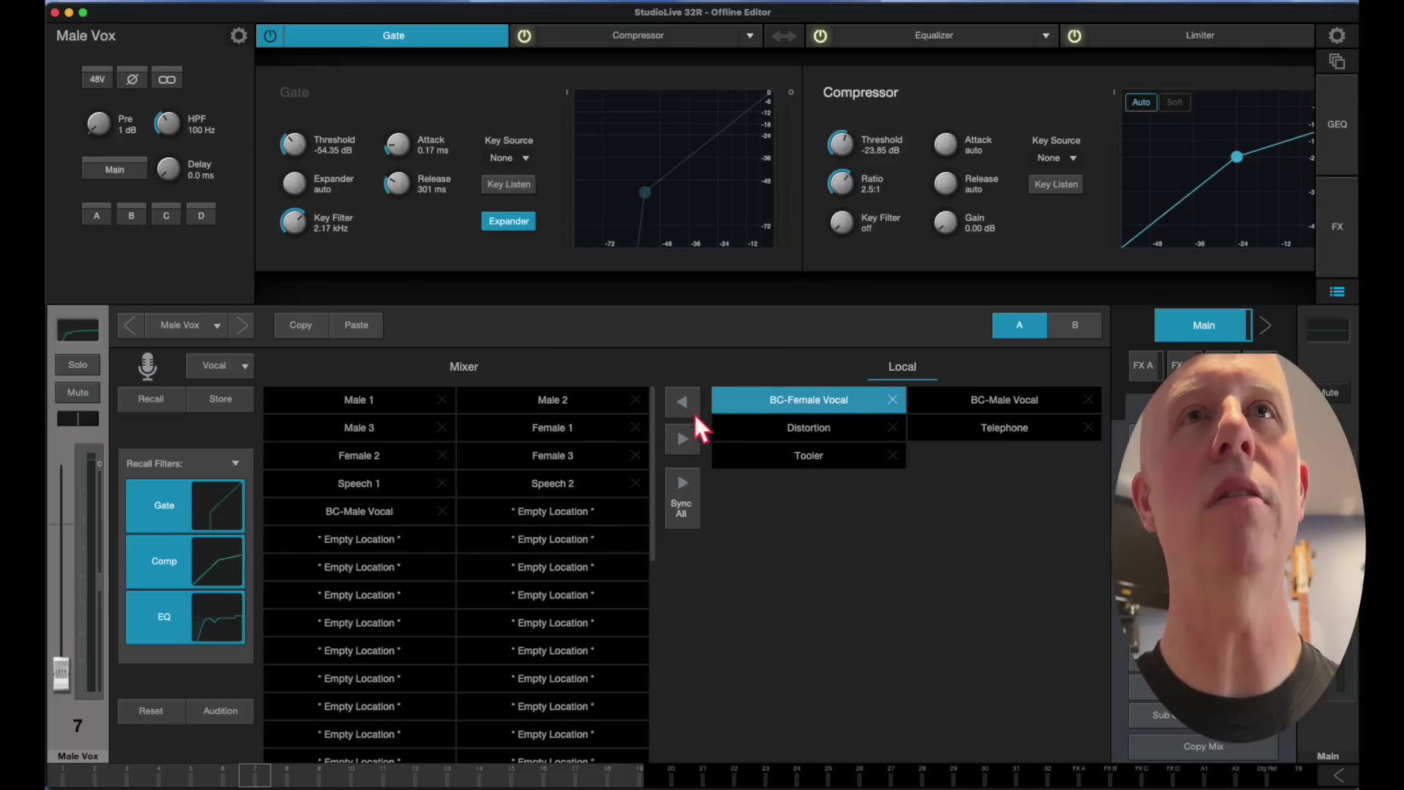
pyautogui.click(685, 398)
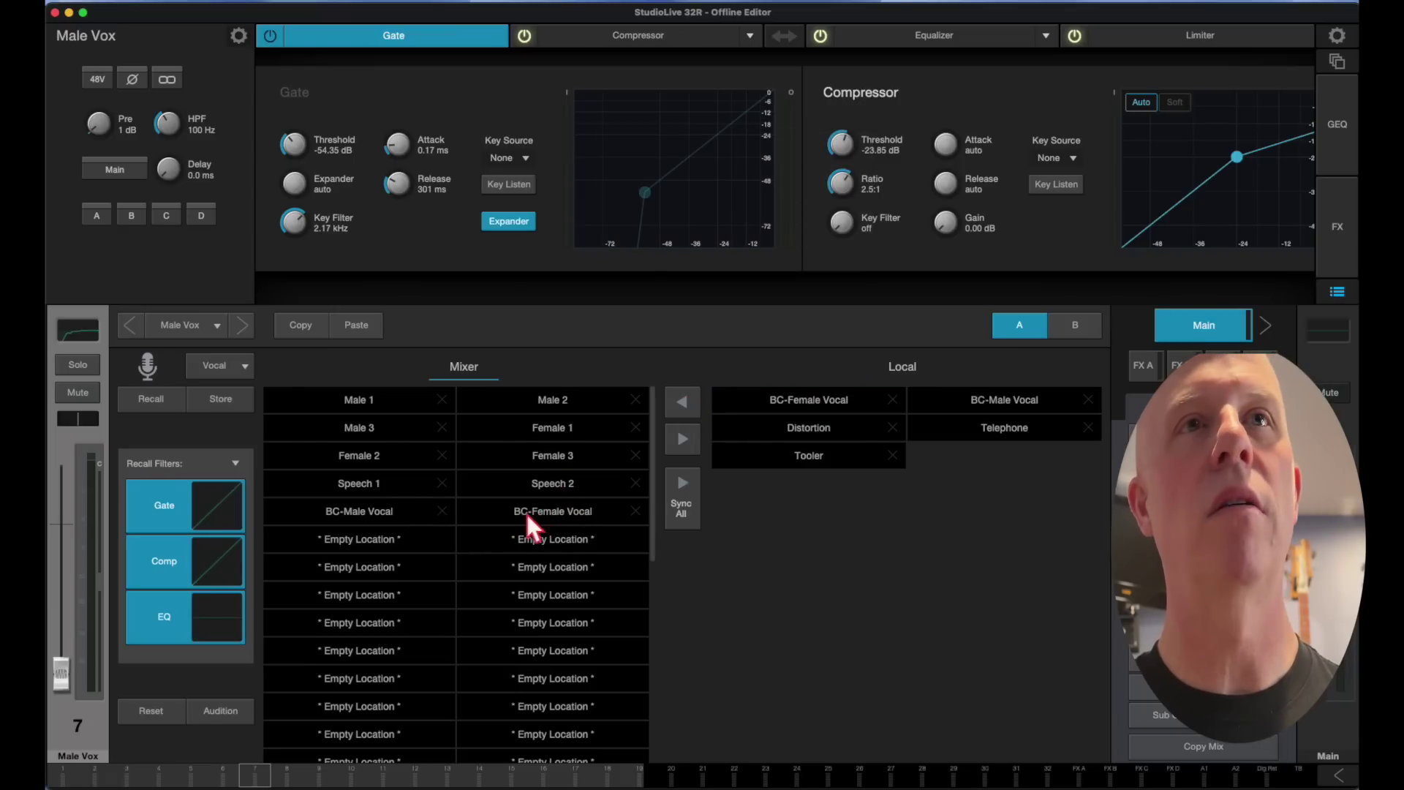
pyautogui.click(1338, 289)
pyautogui.click(1339, 237)
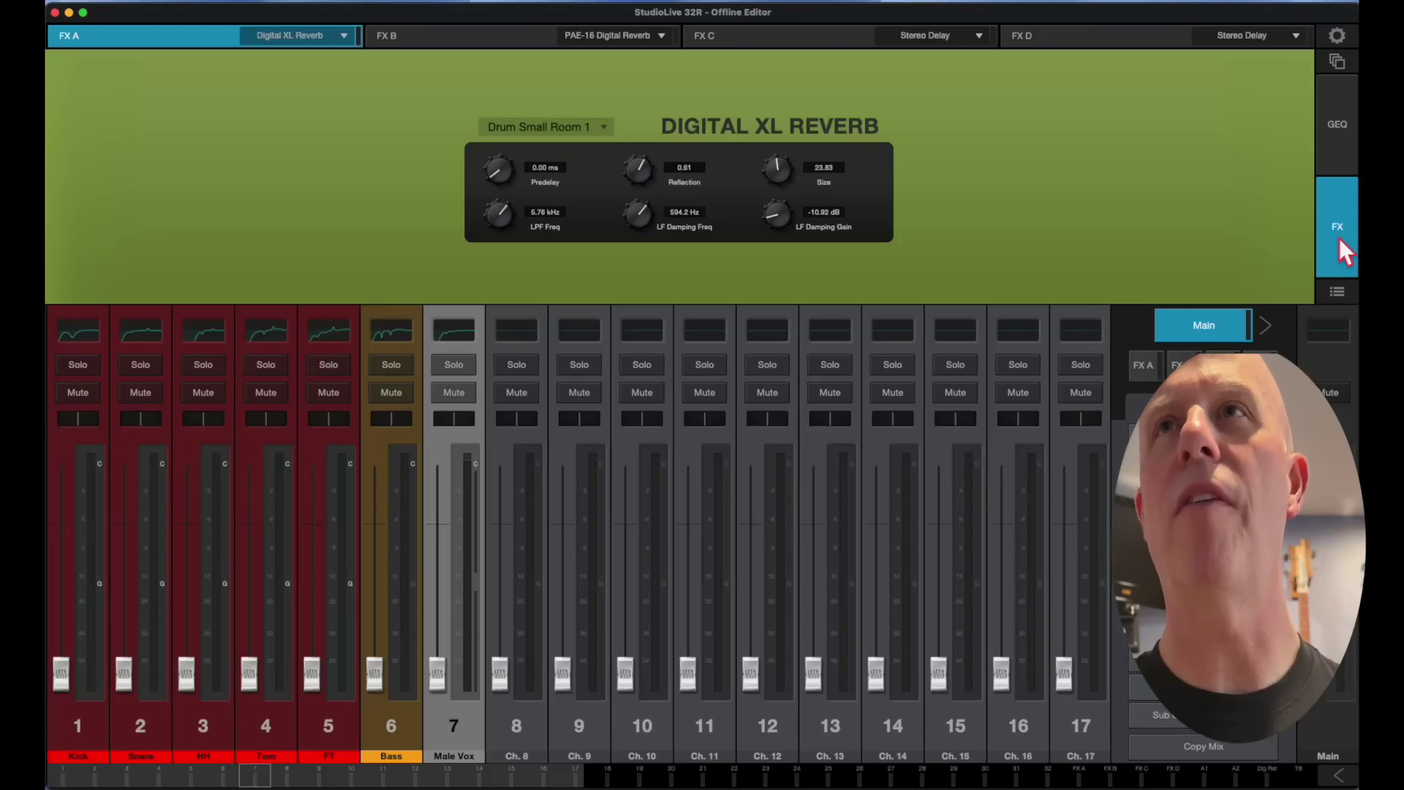
pyautogui.click(1341, 135)
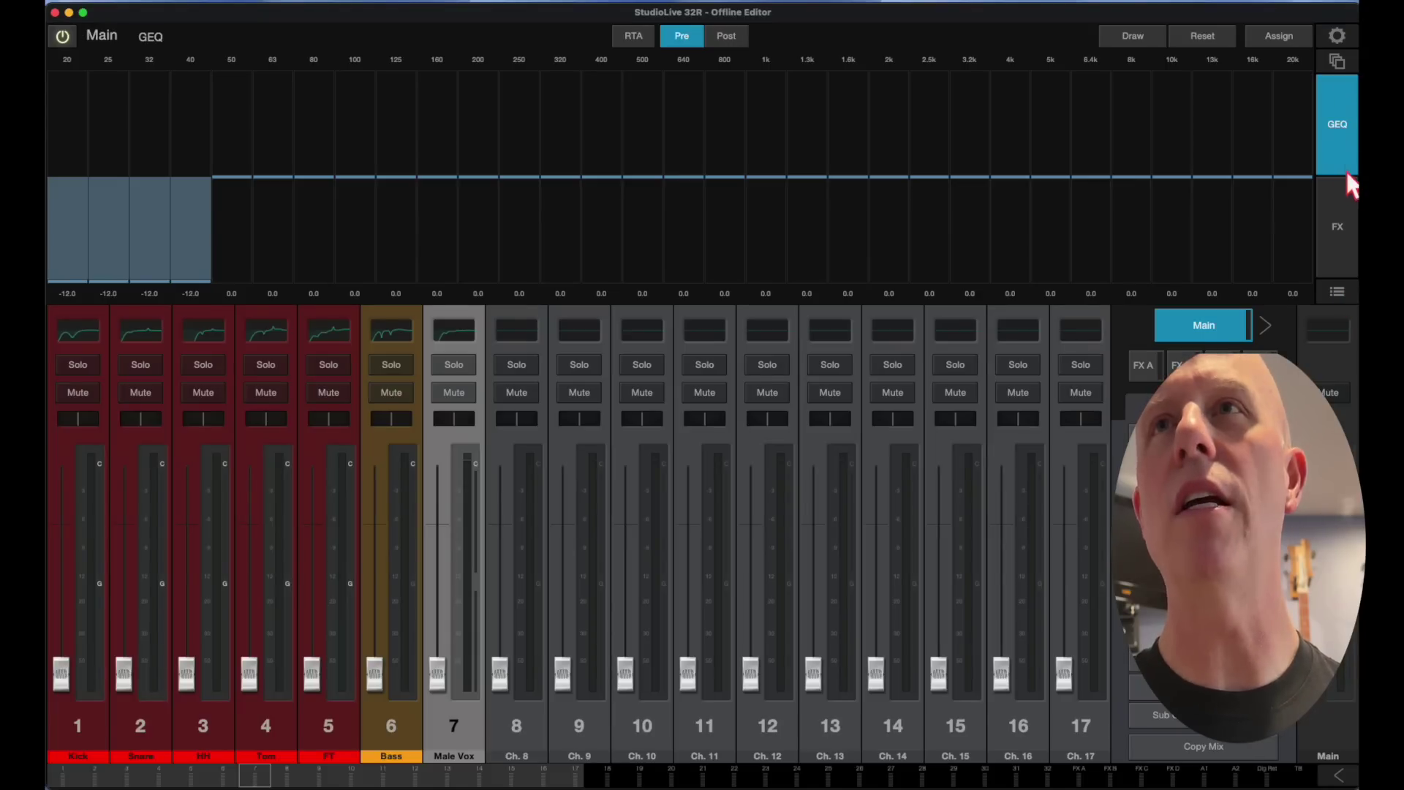
pyautogui.click(1338, 224)
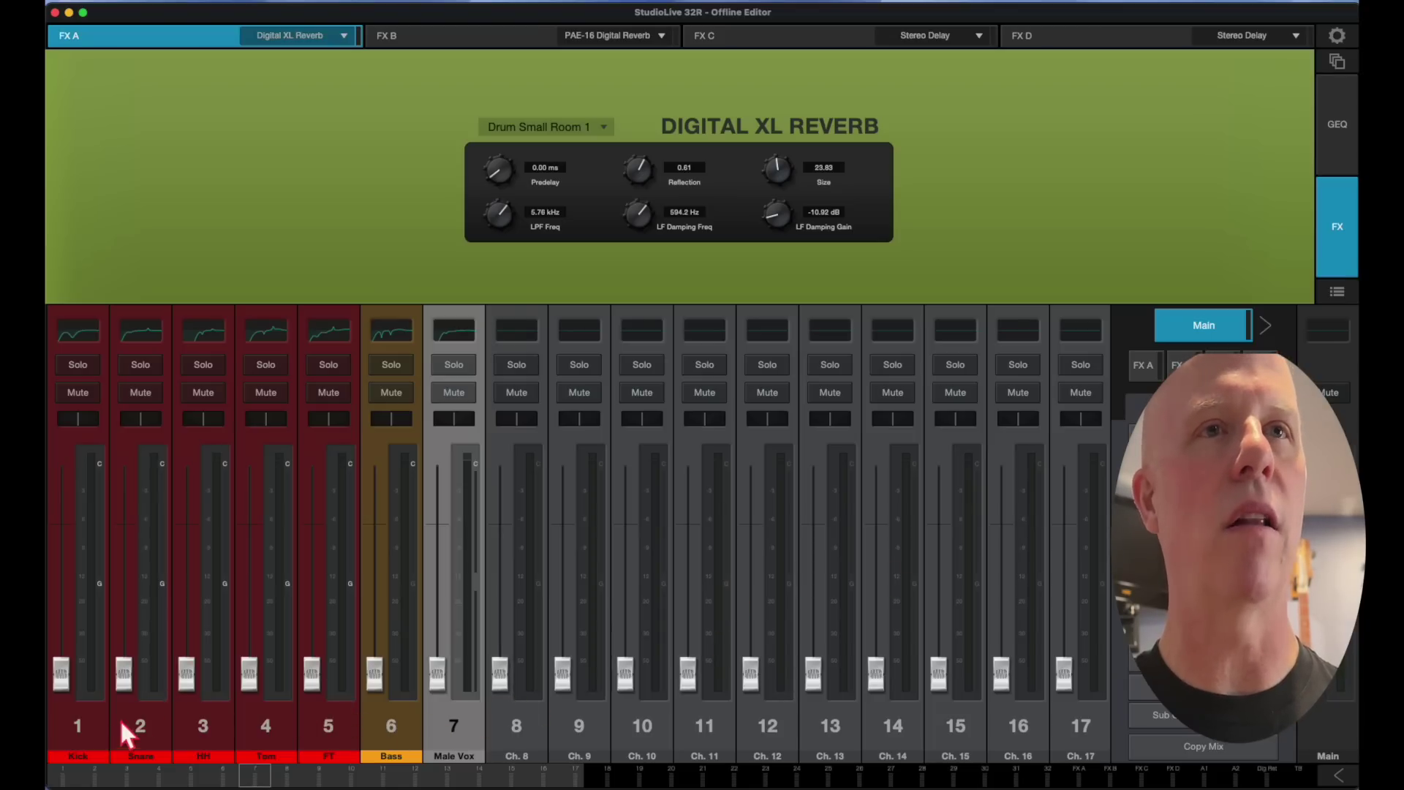
pyautogui.click(465, 755)
pyautogui.click(1336, 292)
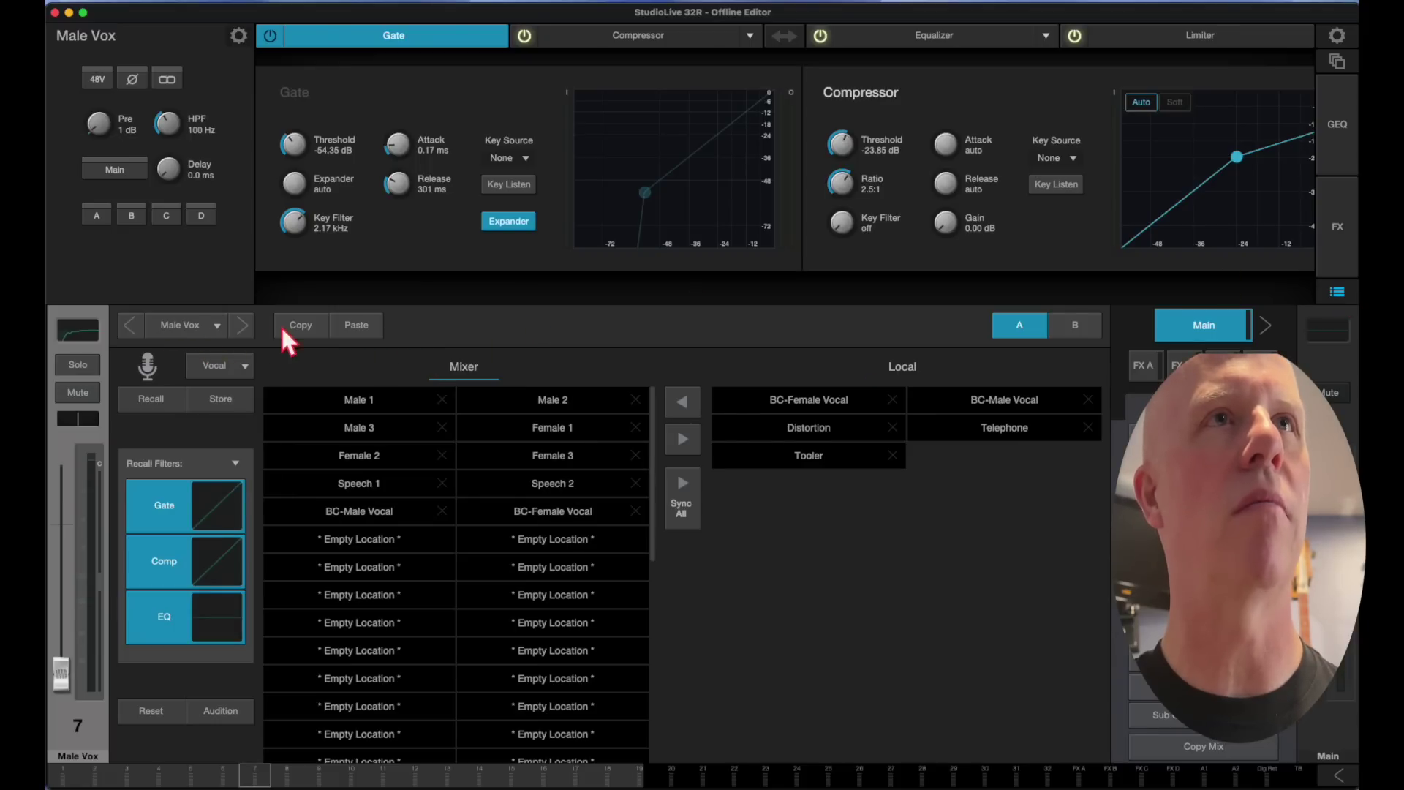
# Step: Recall the BC-Guitar preset onto channel 7
pyautogui.click(235, 367)
pyautogui.click(245, 435)
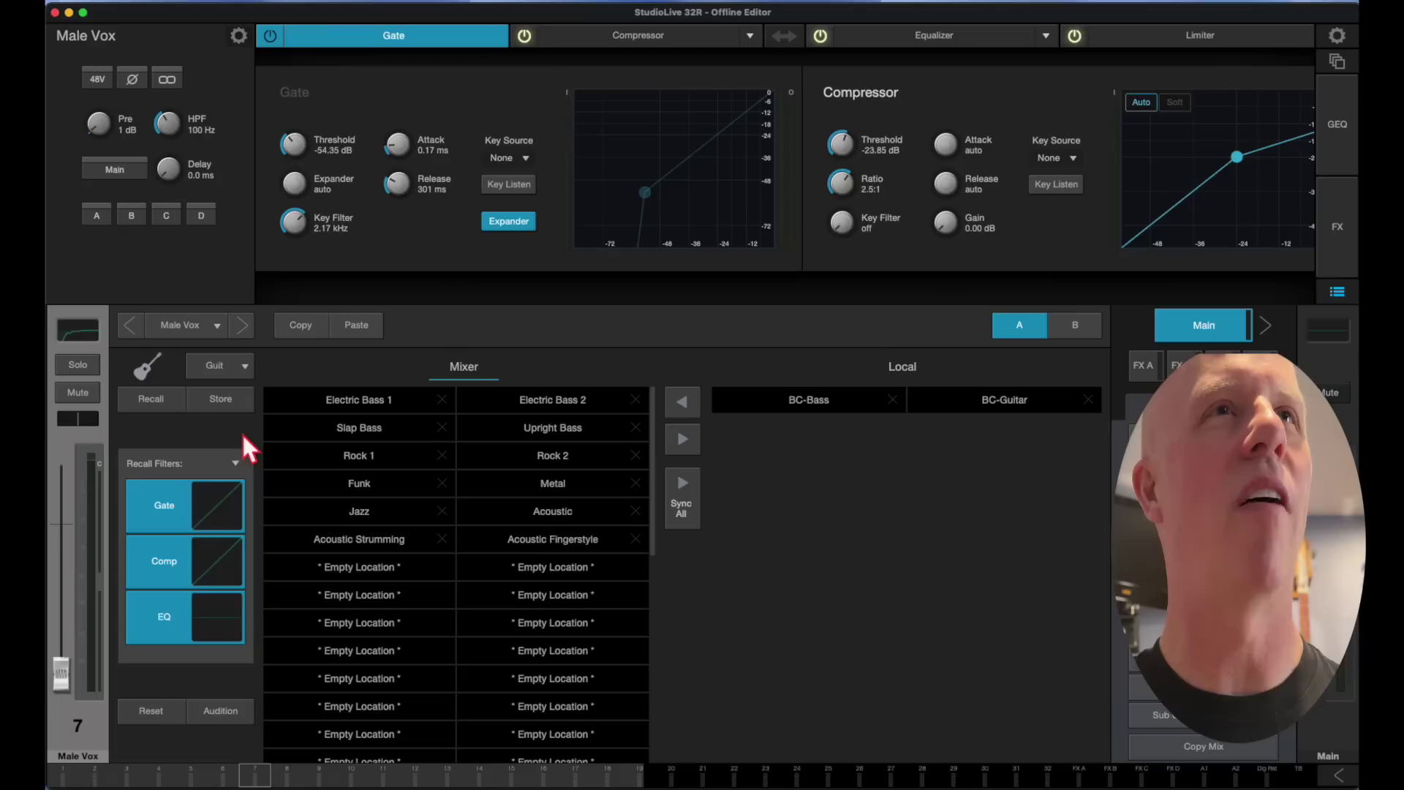
pyautogui.click(984, 402)
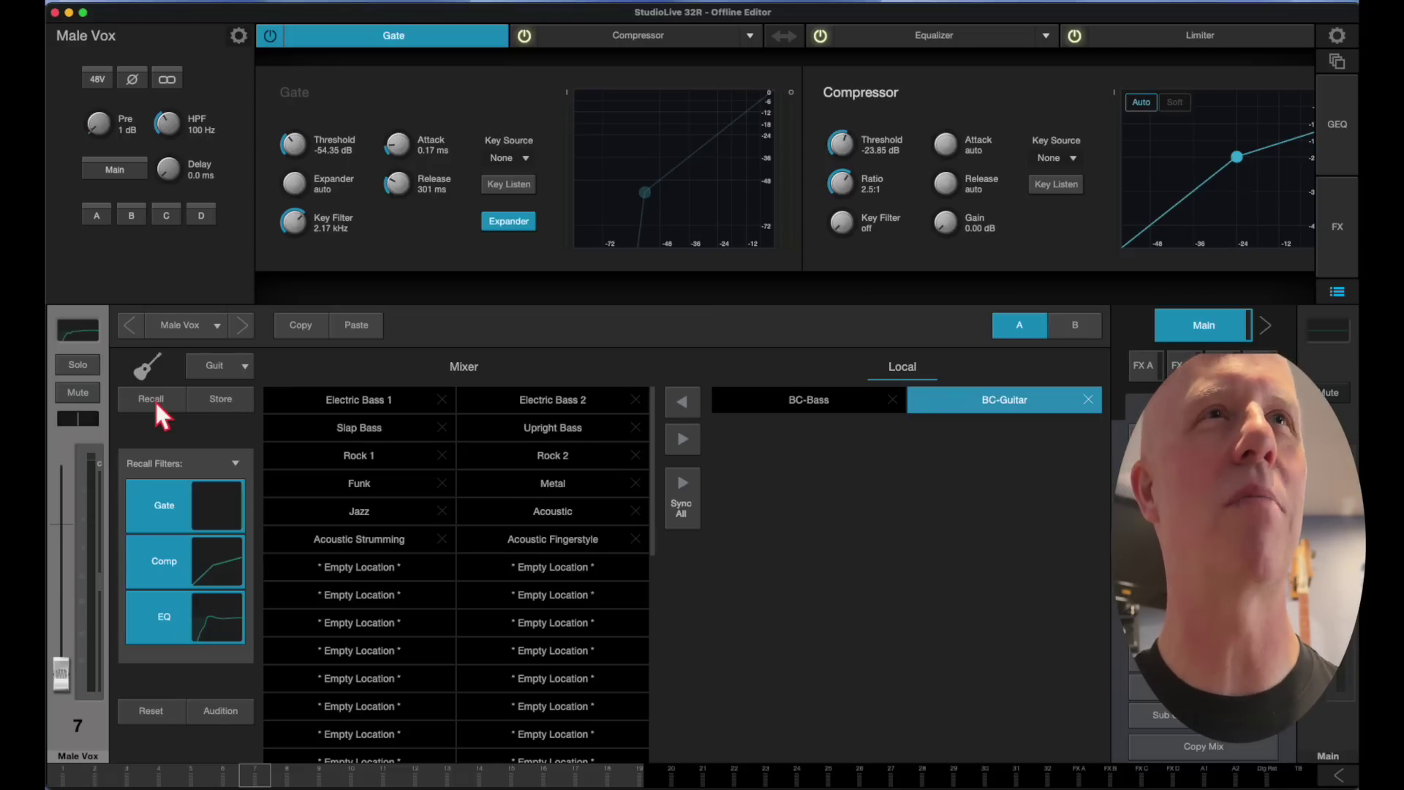
pyautogui.click(154, 400)
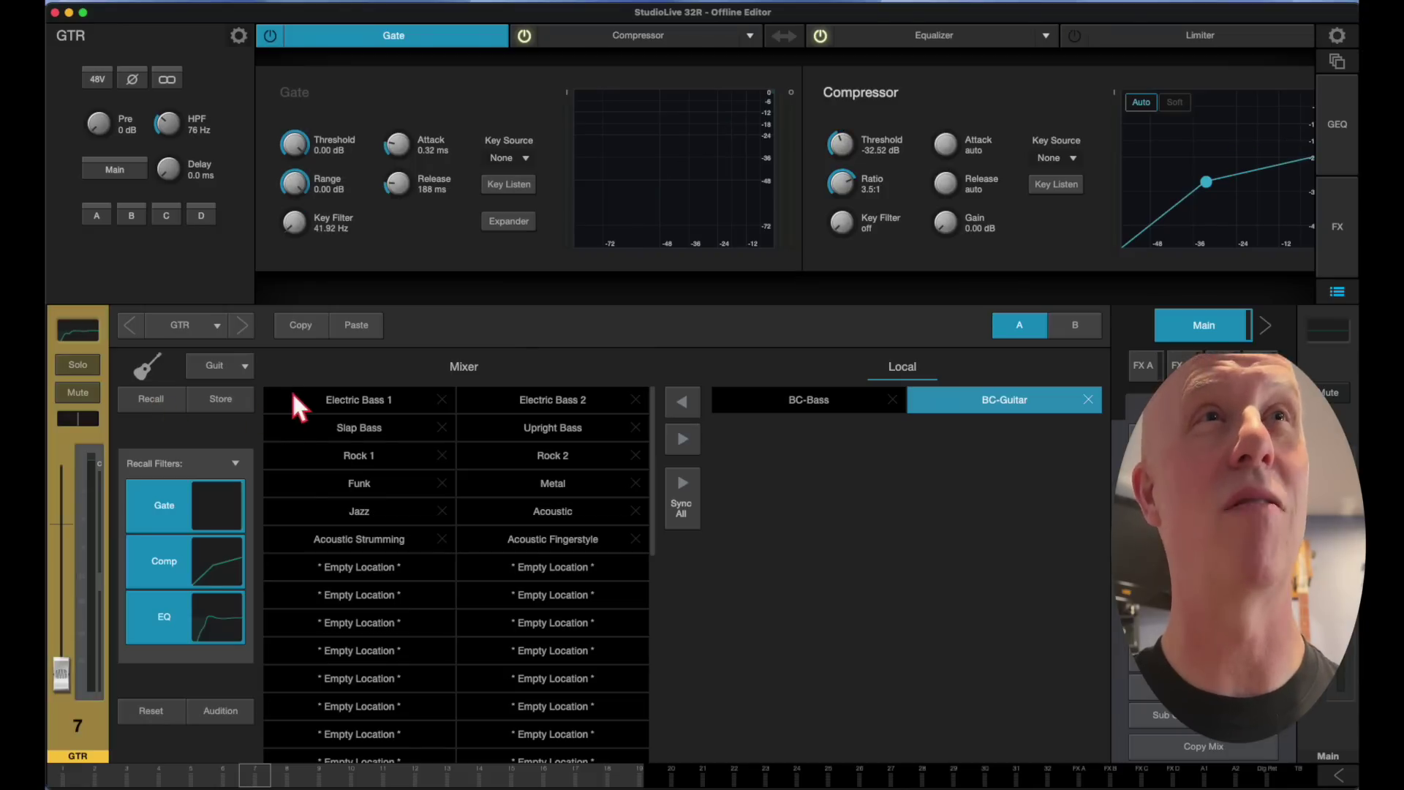
pyautogui.click(242, 326)
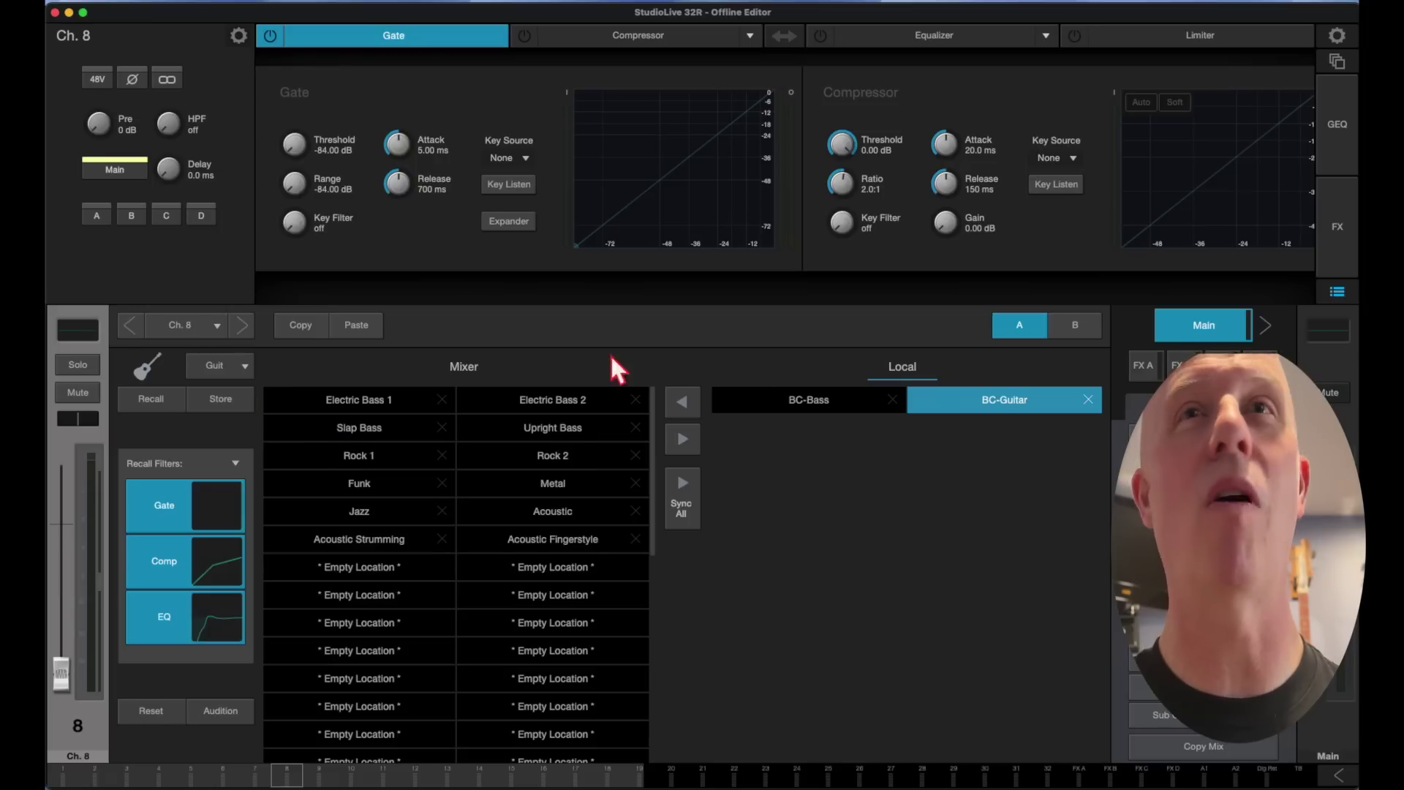
# Step: Recall BC-Male Vocal onto the Male Vox channel and close the preset library
pyautogui.click(245, 362)
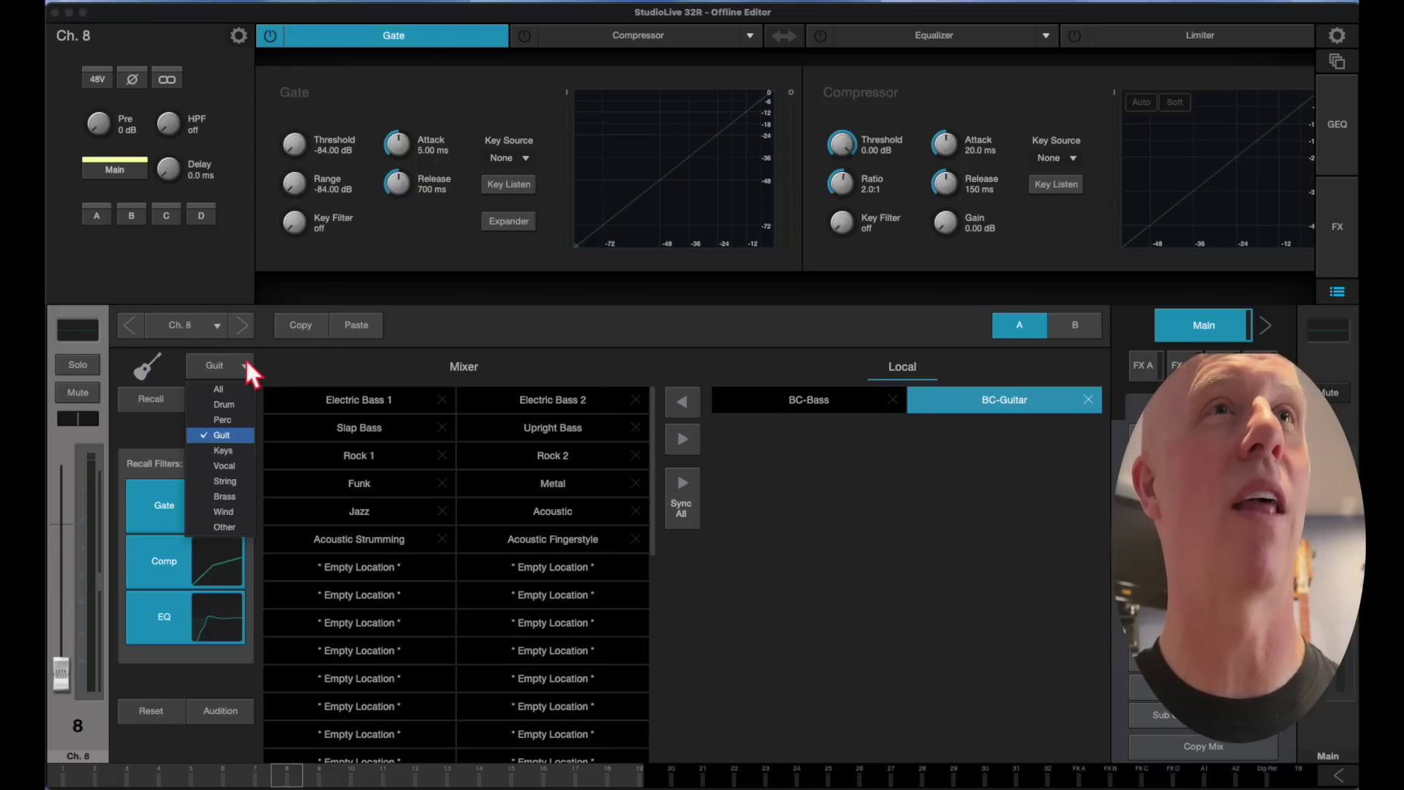
pyautogui.click(243, 467)
pyautogui.click(996, 402)
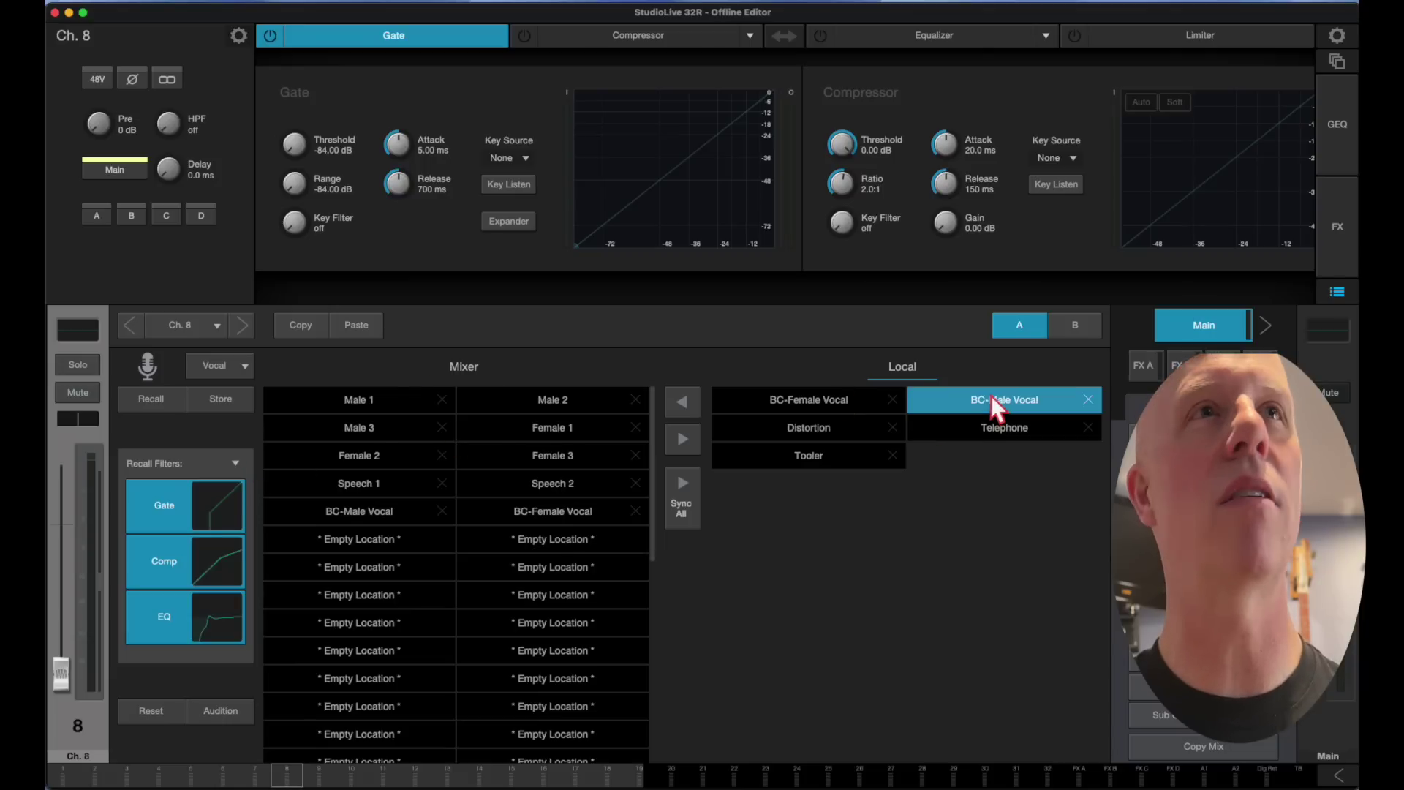
pyautogui.click(154, 398)
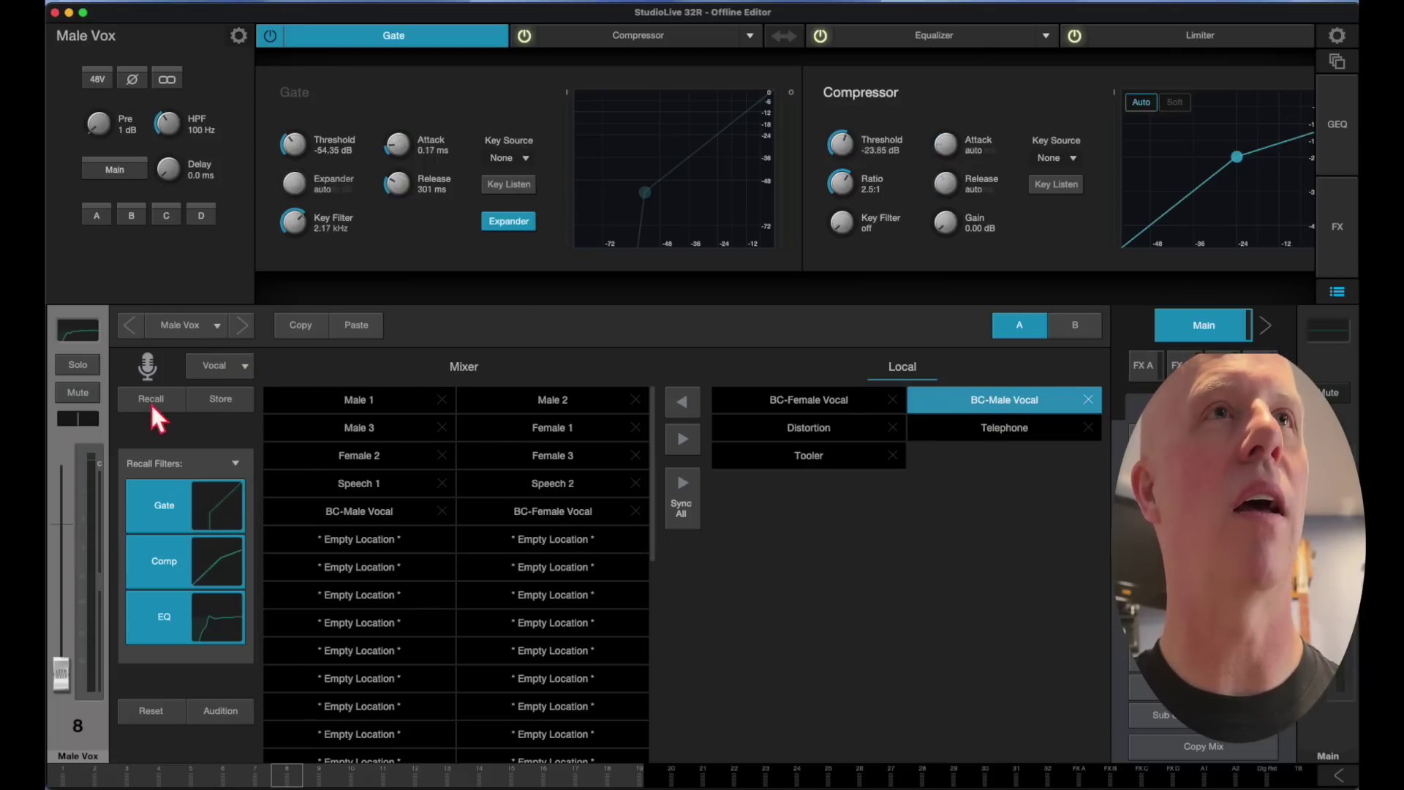
pyautogui.click(1338, 291)
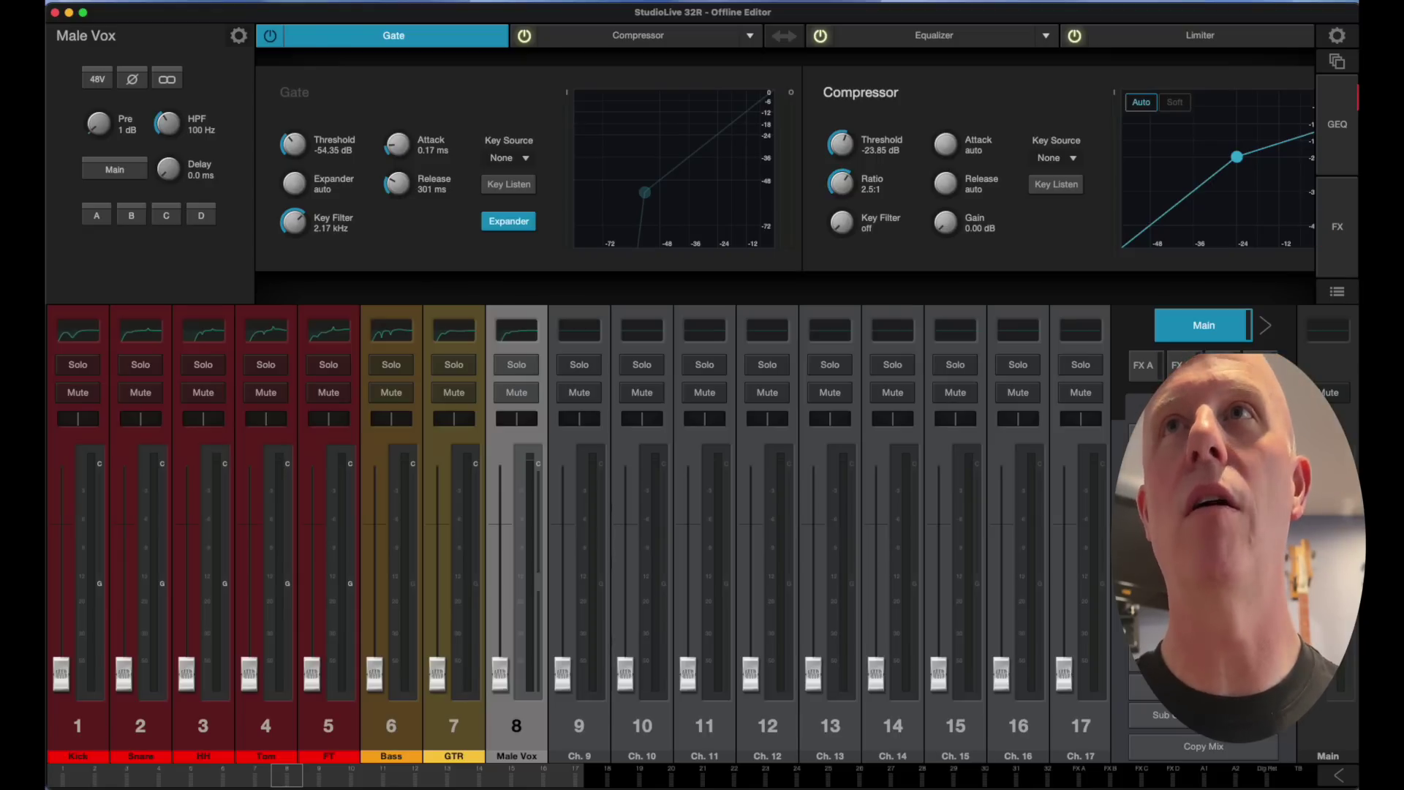
# Step: Store the current settings in an empty project slot named 'My Virtual Band - Pre'
pyautogui.click(1179, 365)
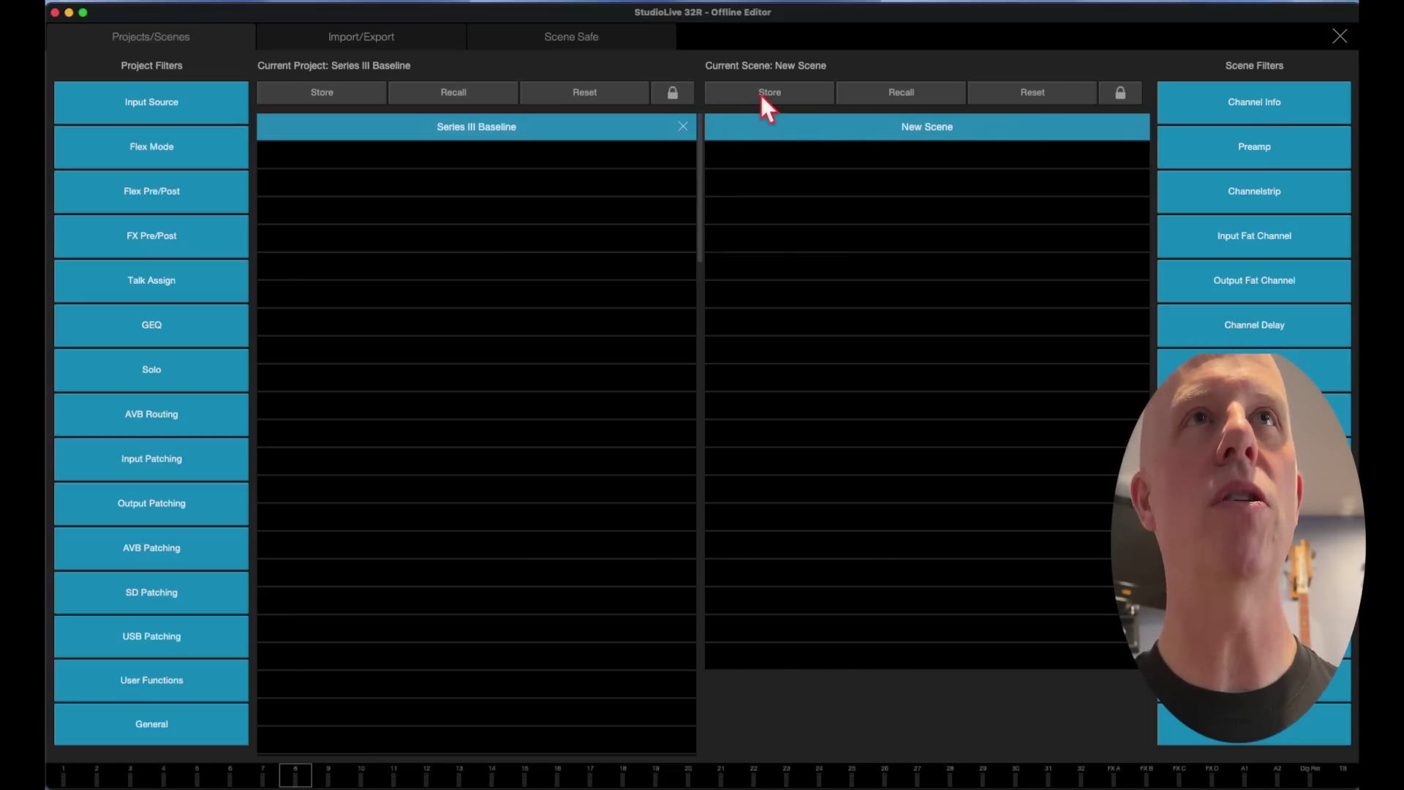
pyautogui.click(555, 152)
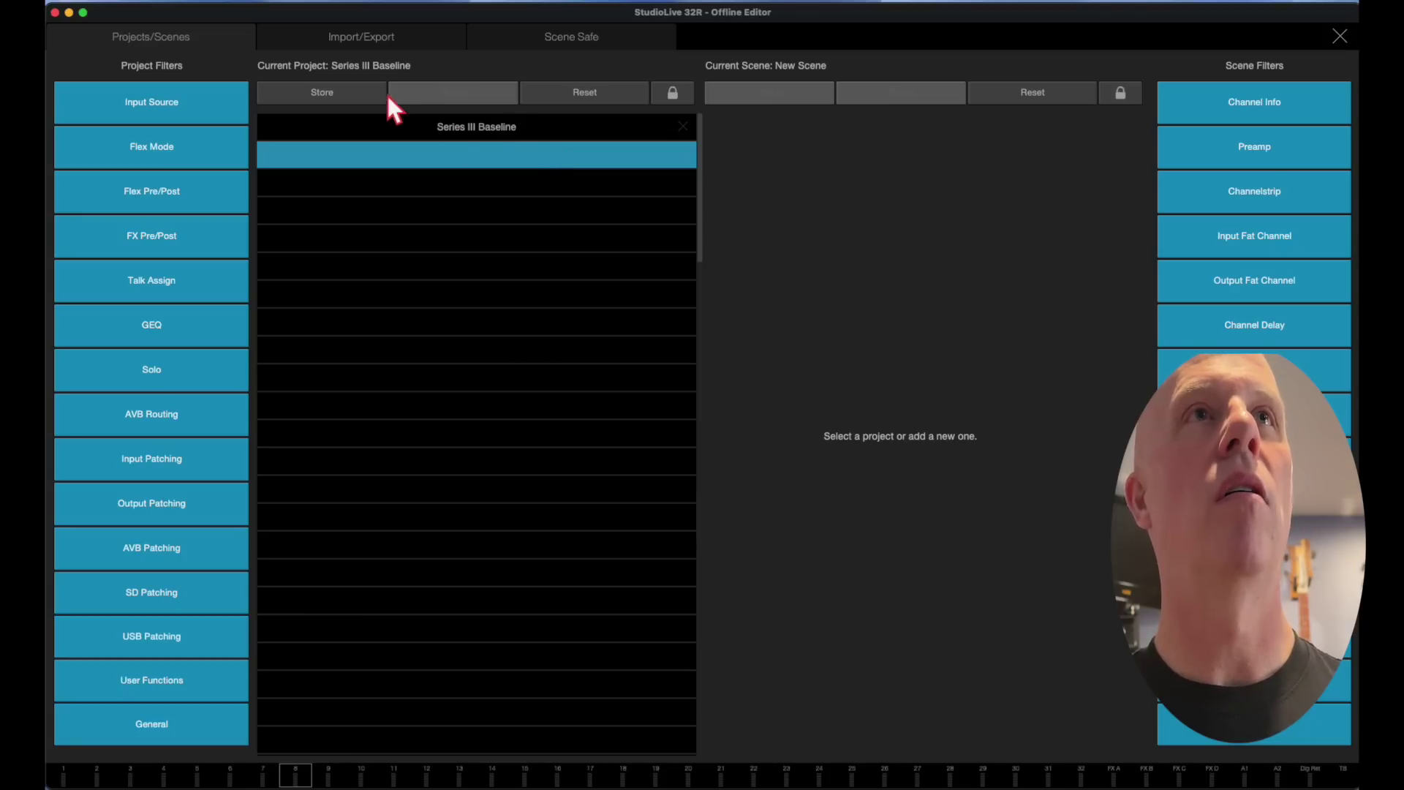
pyautogui.click(357, 101)
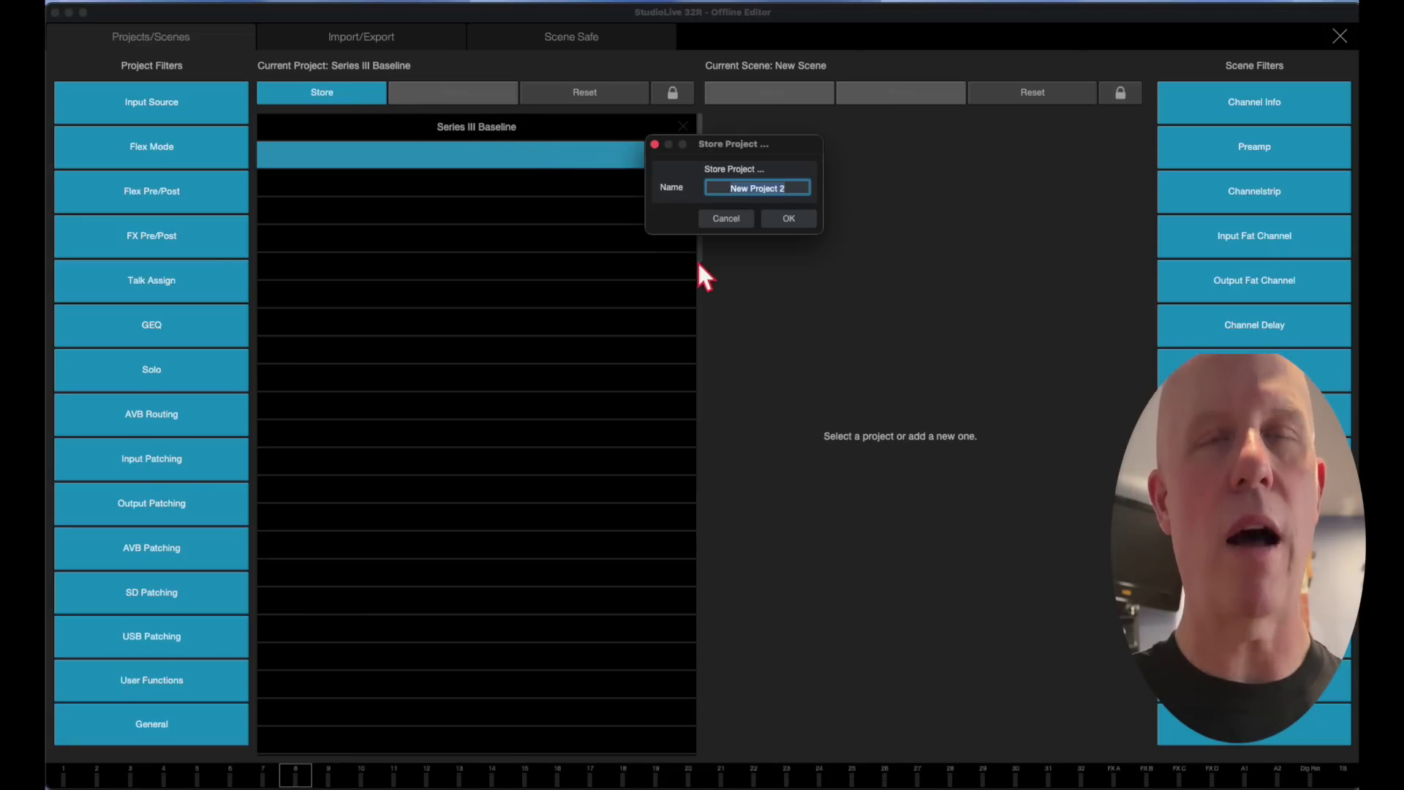
pyautogui.write('M')
pyautogui.write('y V')
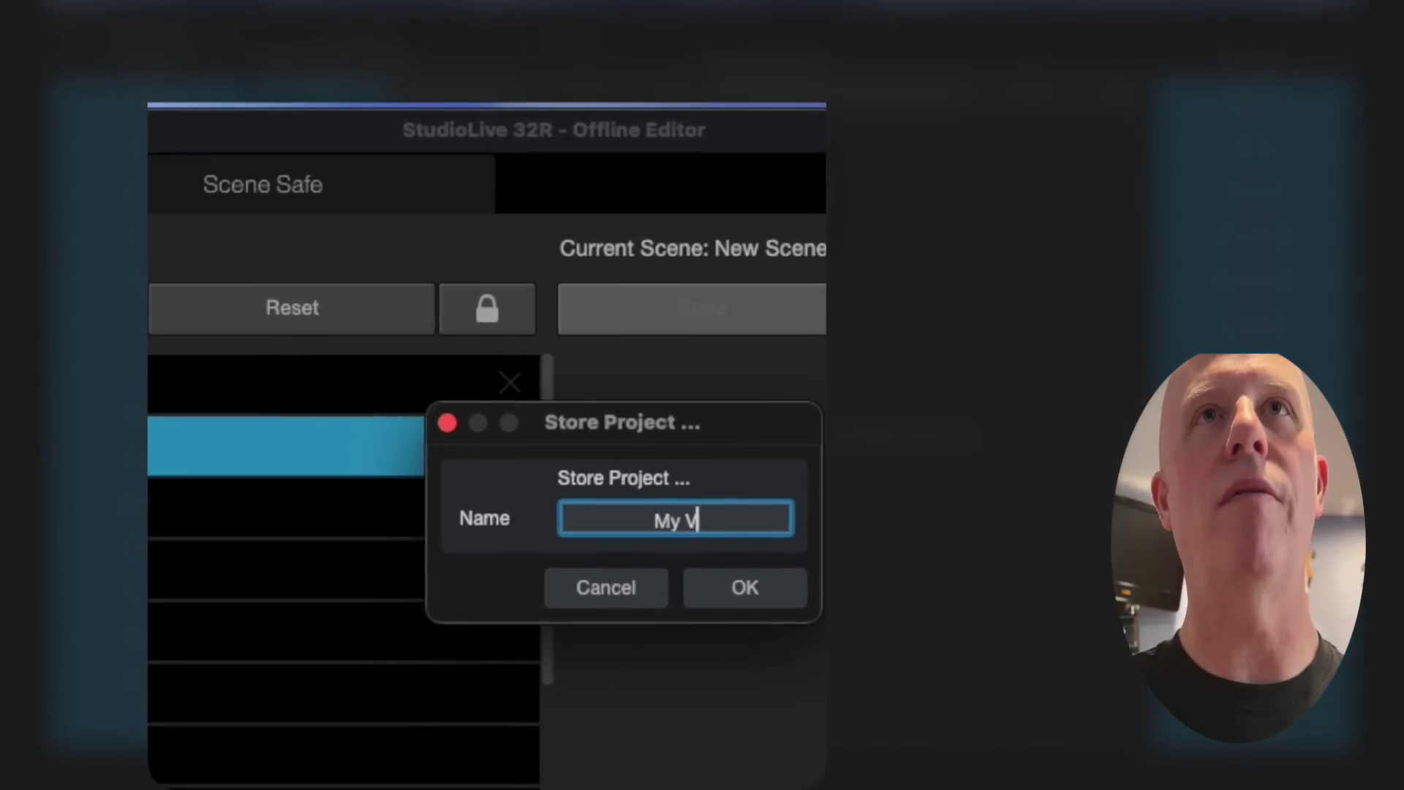
pyautogui.write('irtual Band -')
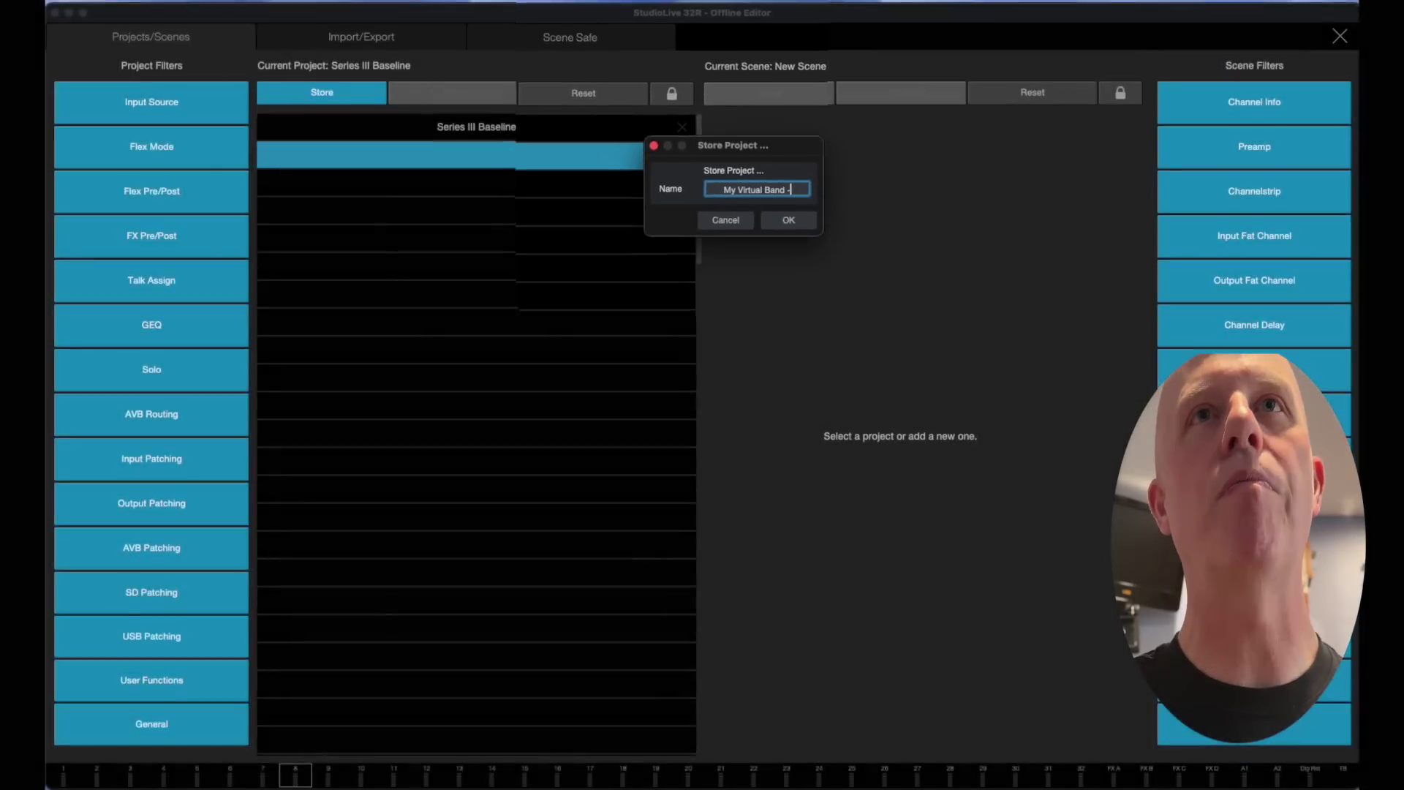
pyautogui.press('BackSpace')
pyautogui.write('Pre')
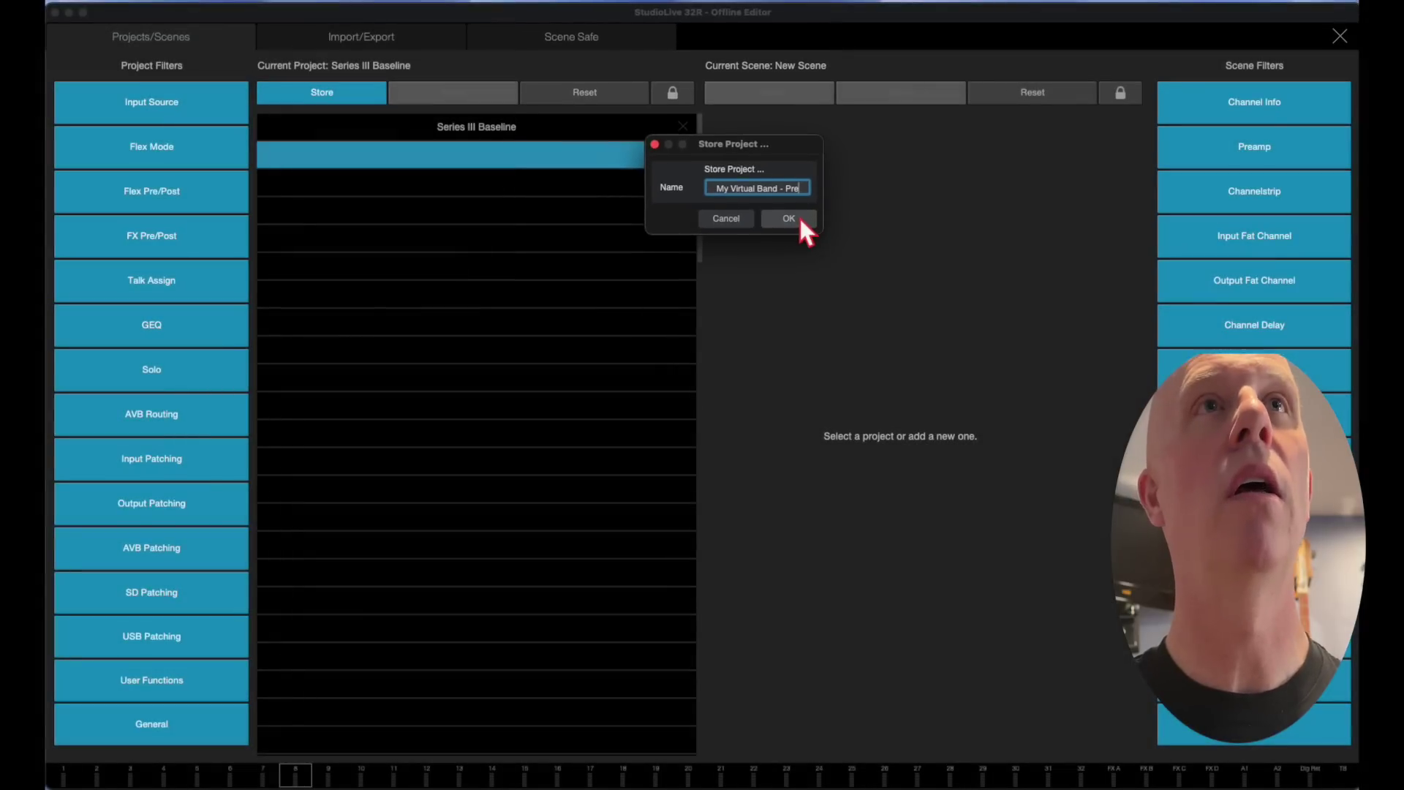
# Step: Save My Virtual Band - Pre and rename its New Scene to 'First Gig'
pyautogui.click(798, 218)
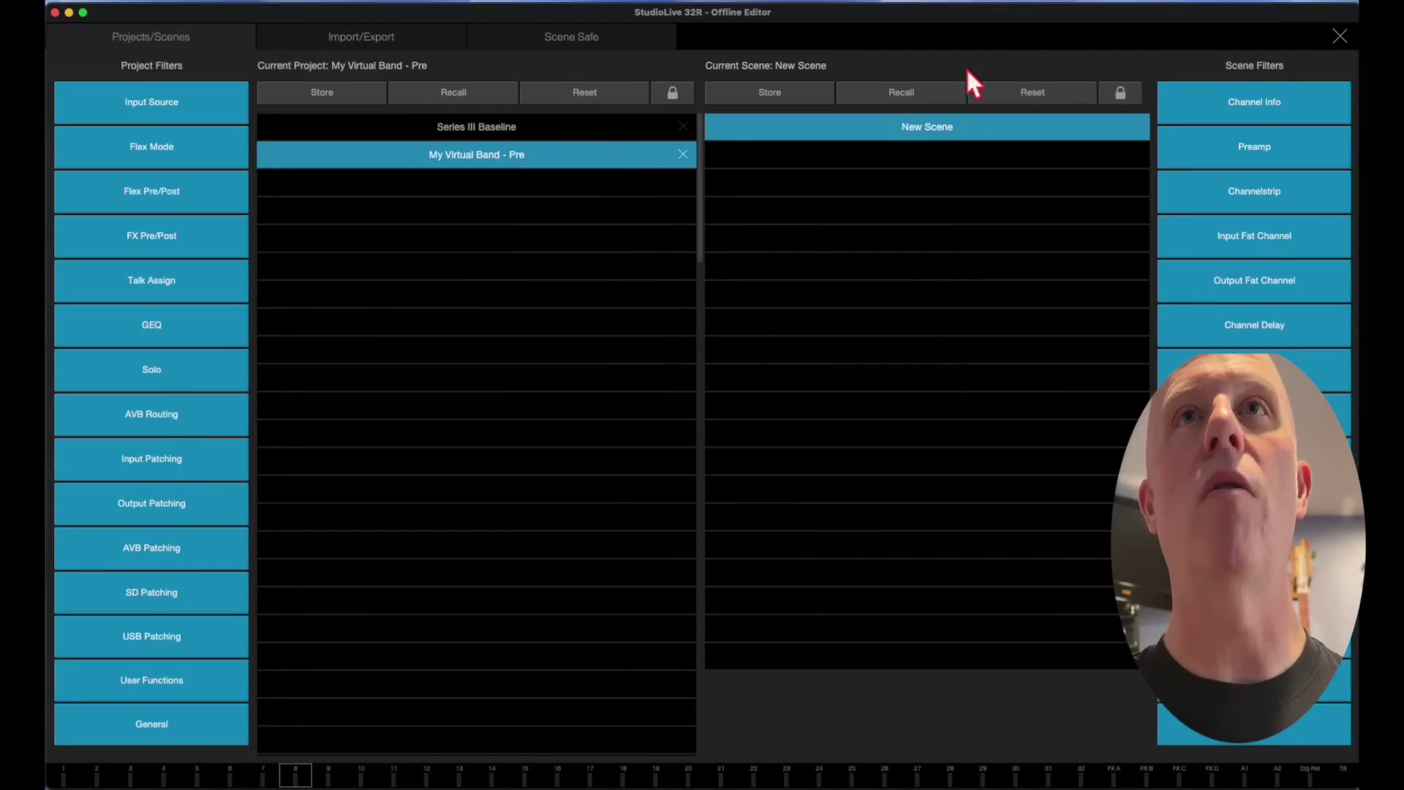
pyautogui.rightClick(926, 129)
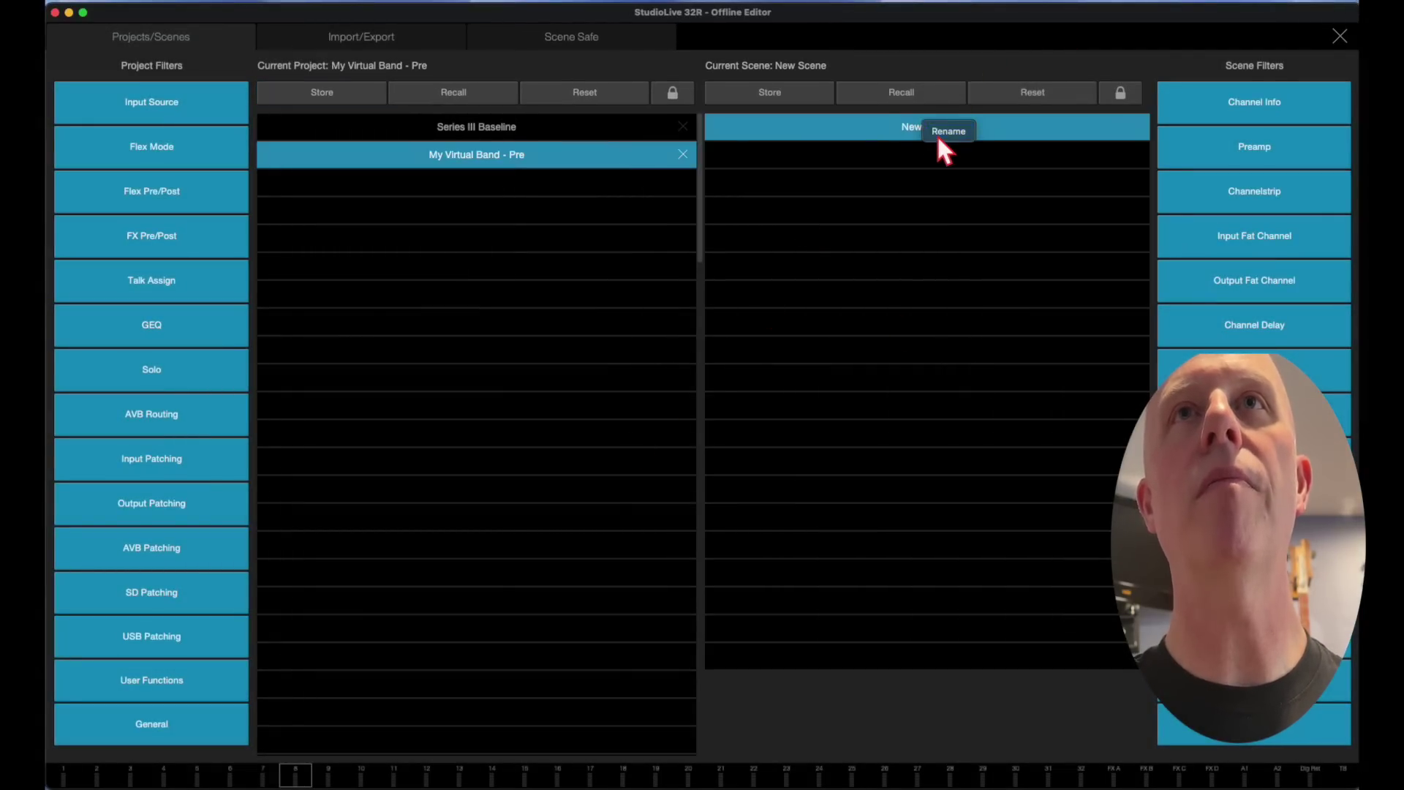
pyautogui.click(946, 132)
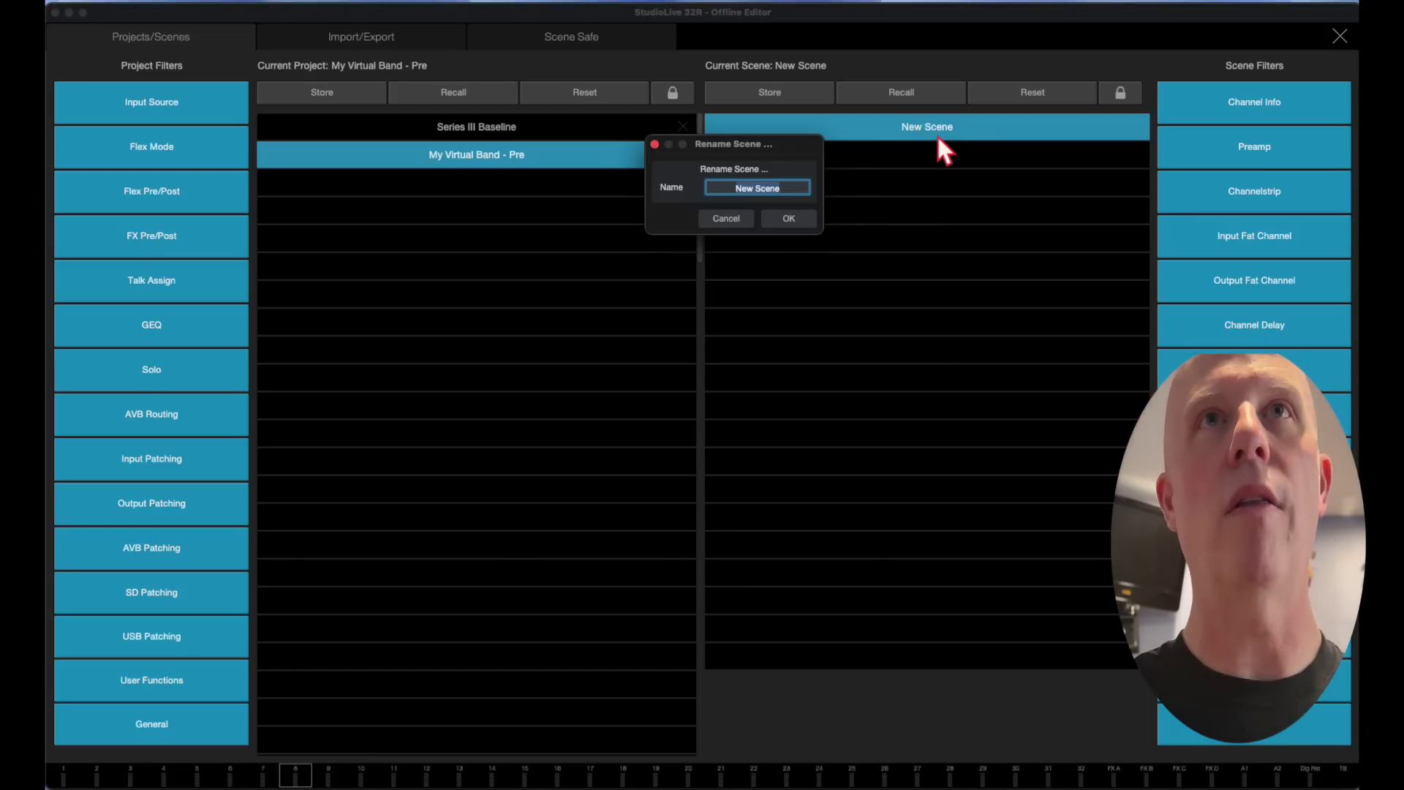
pyautogui.write('First Gig')
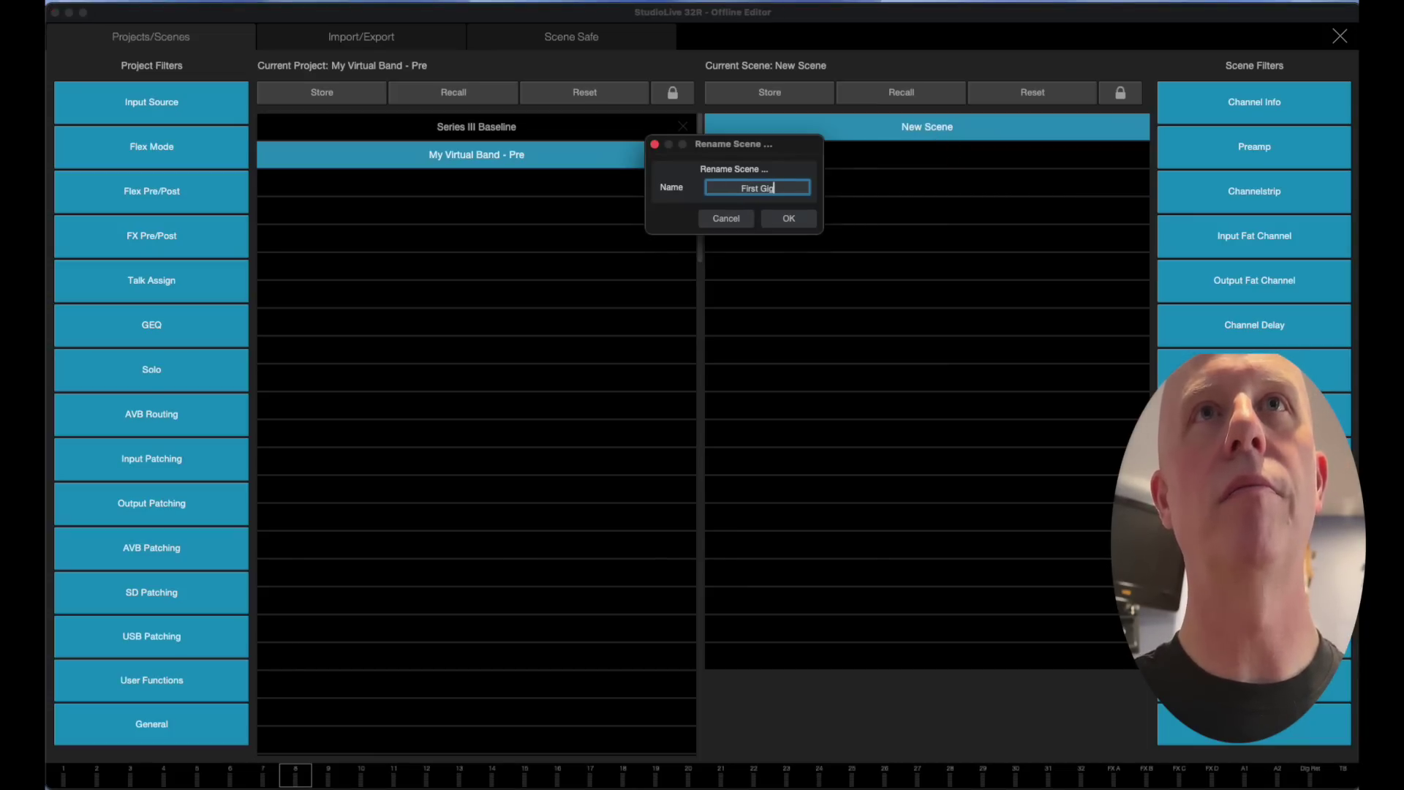
pyautogui.click(802, 219)
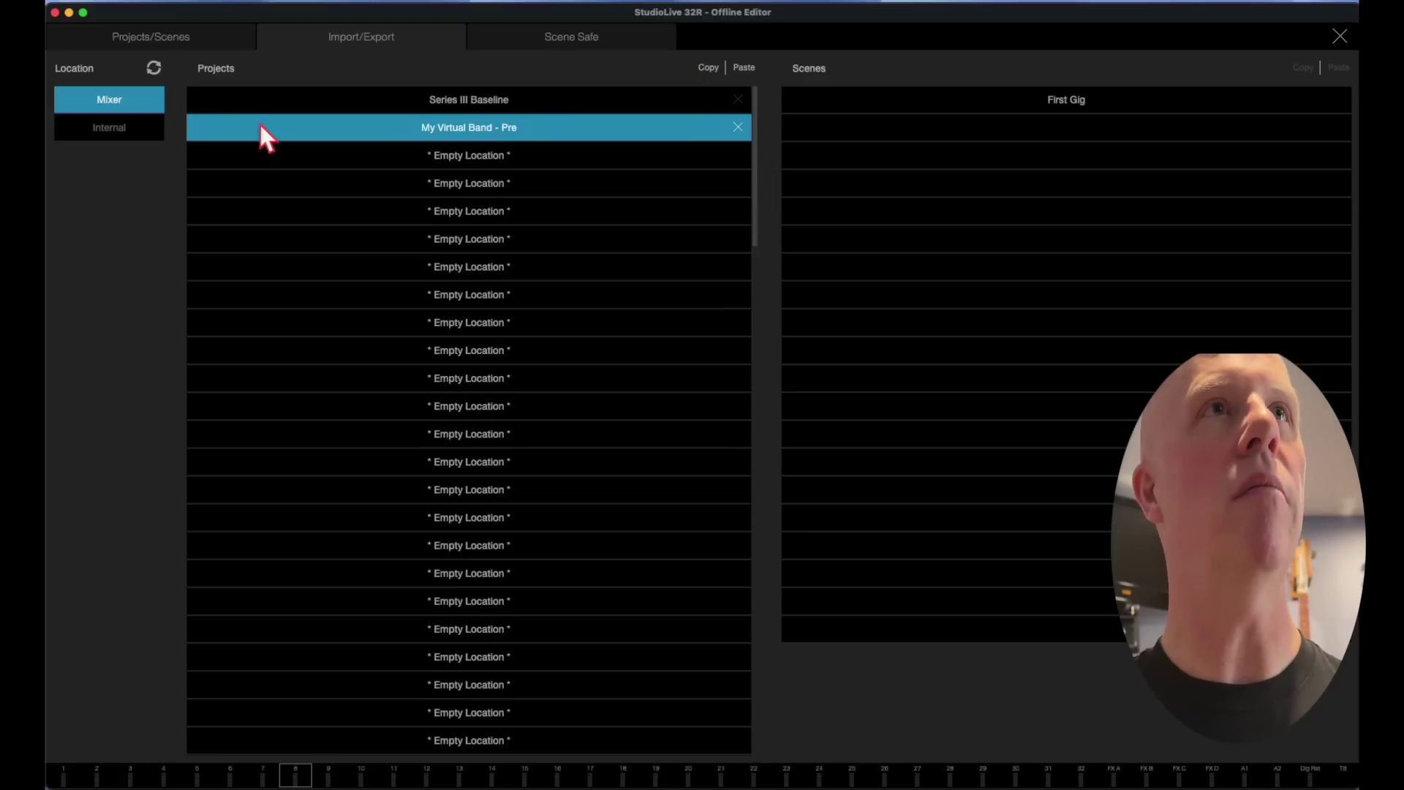
# Step: Paste My Virtual Band - Pre into the Internal location and select it
pyautogui.click(125, 129)
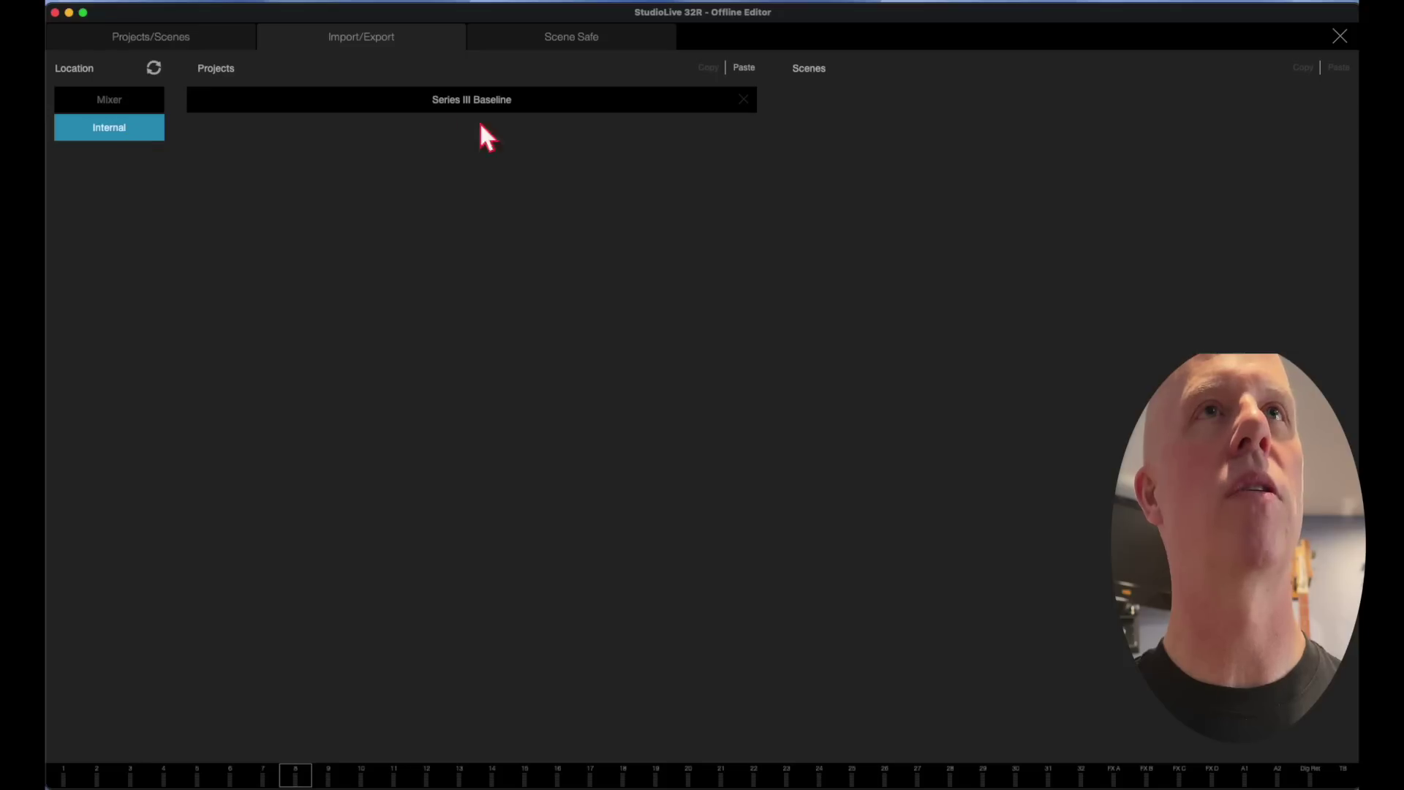
pyautogui.click(746, 68)
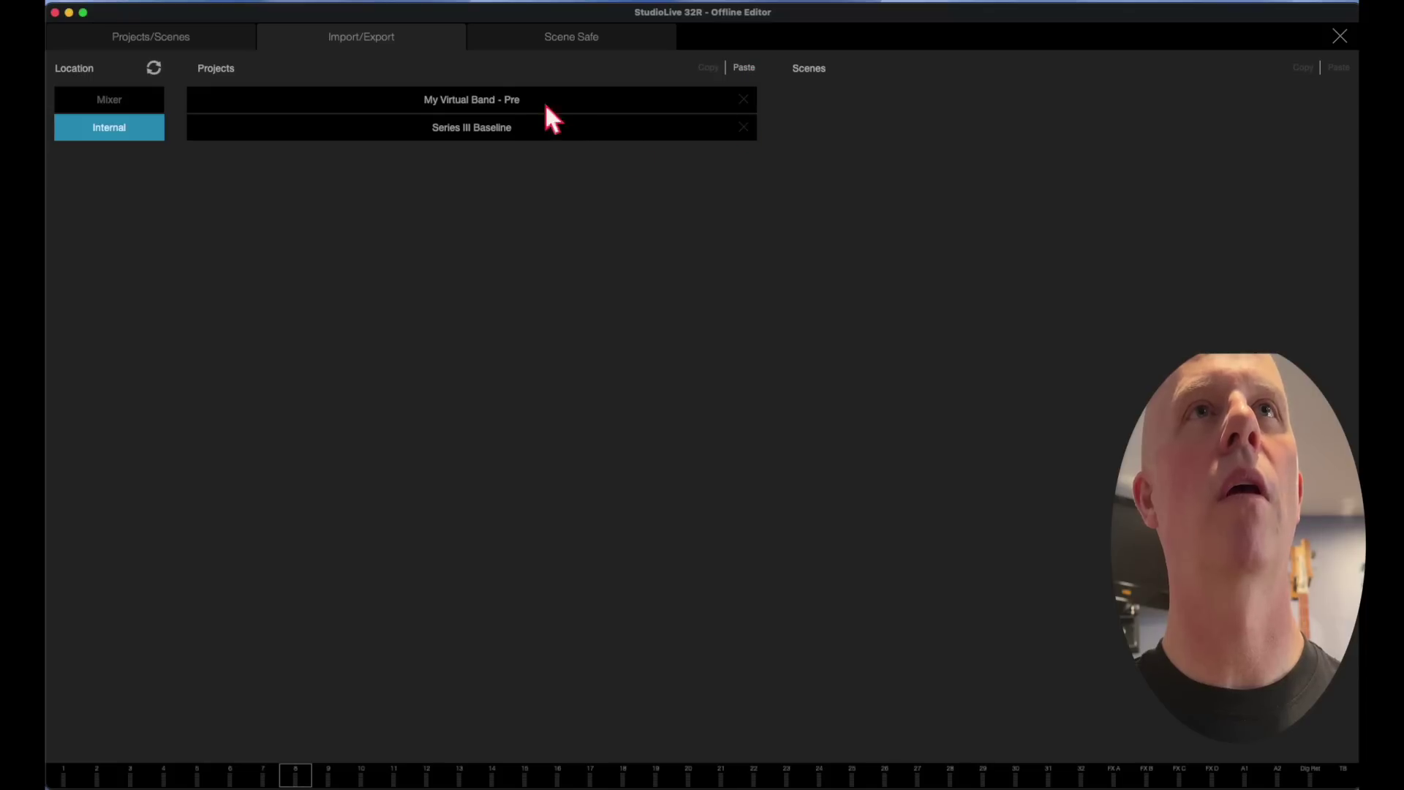
pyautogui.click(479, 104)
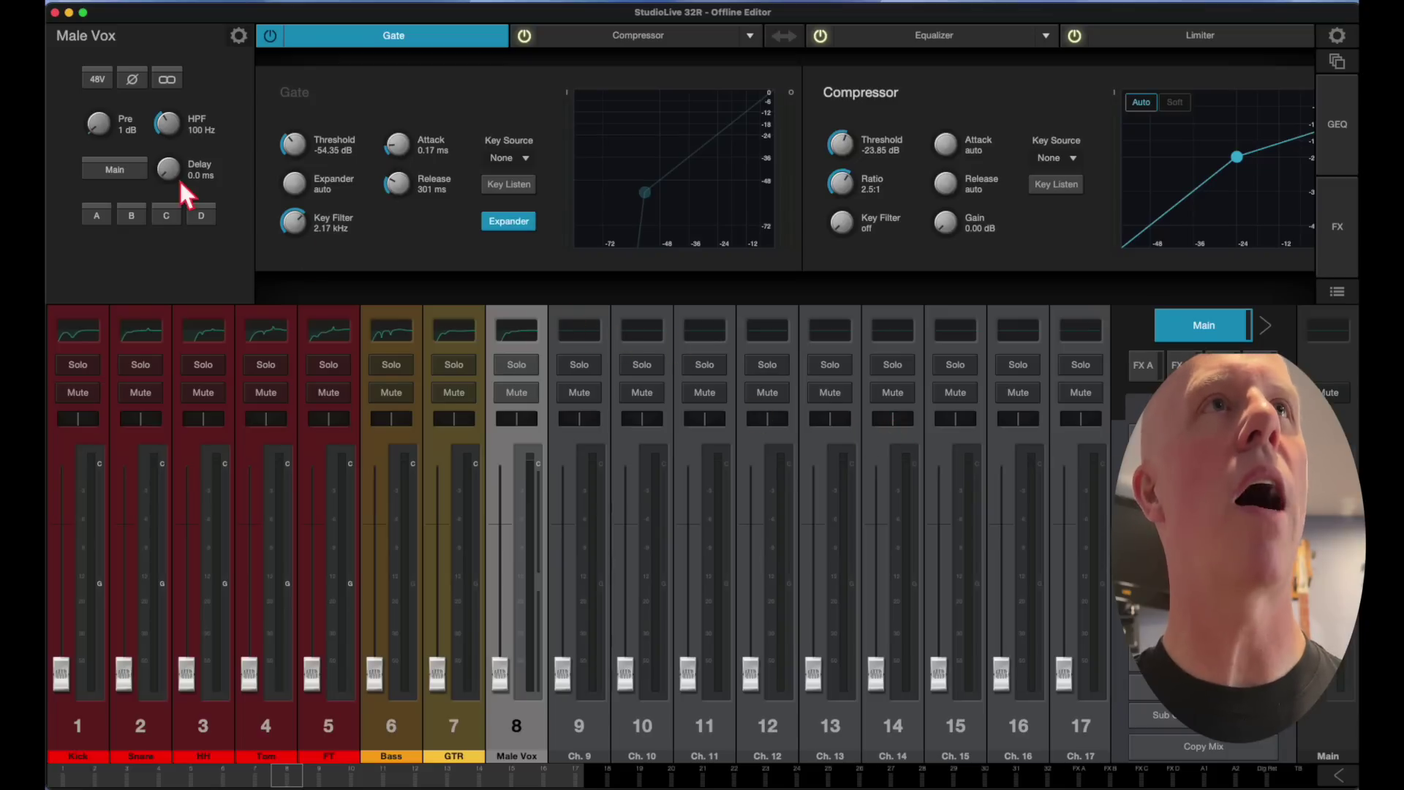
# Step: Close the Offline Editor, open the live StudioLive 32R, and browse its Internal project library
pyautogui.click(56, 12)
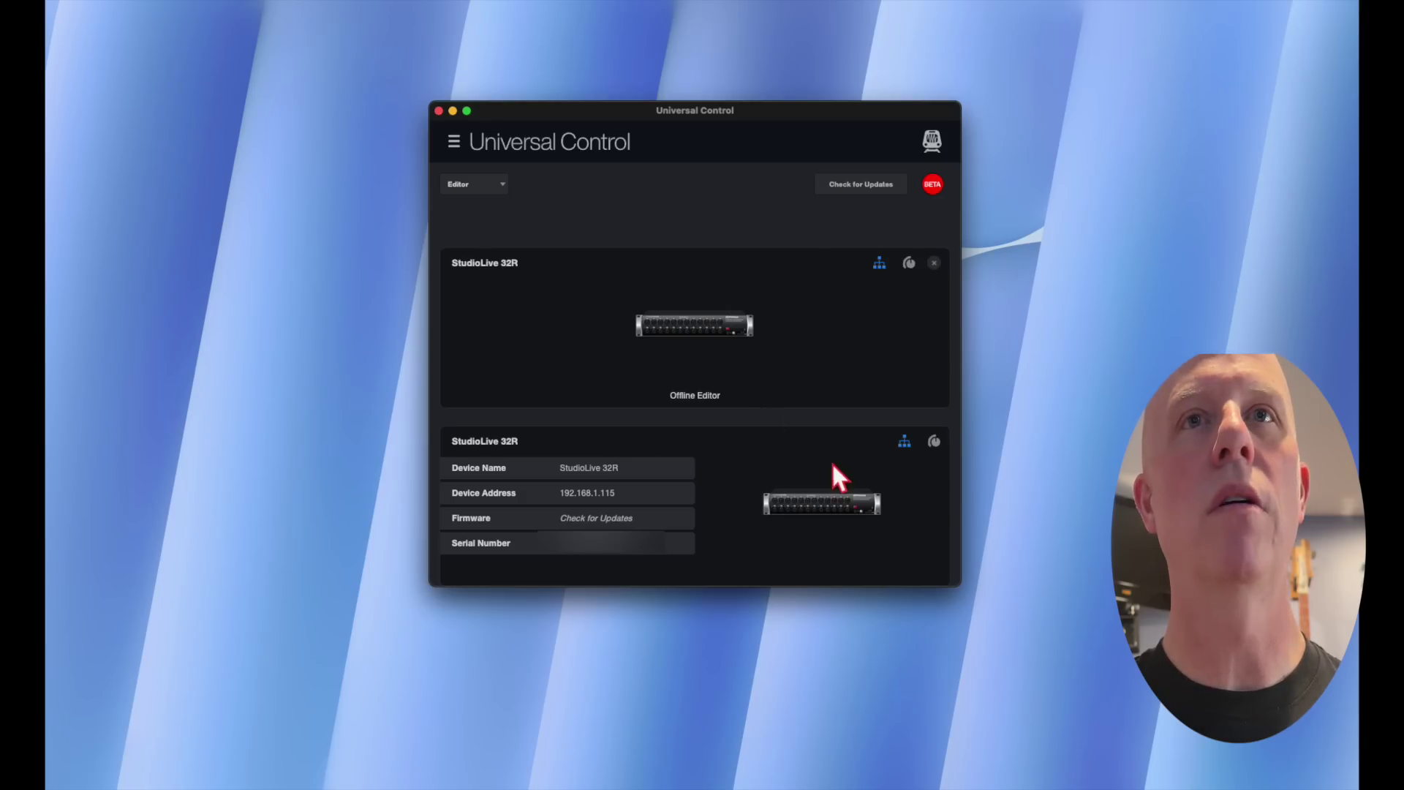
pyautogui.click(822, 506)
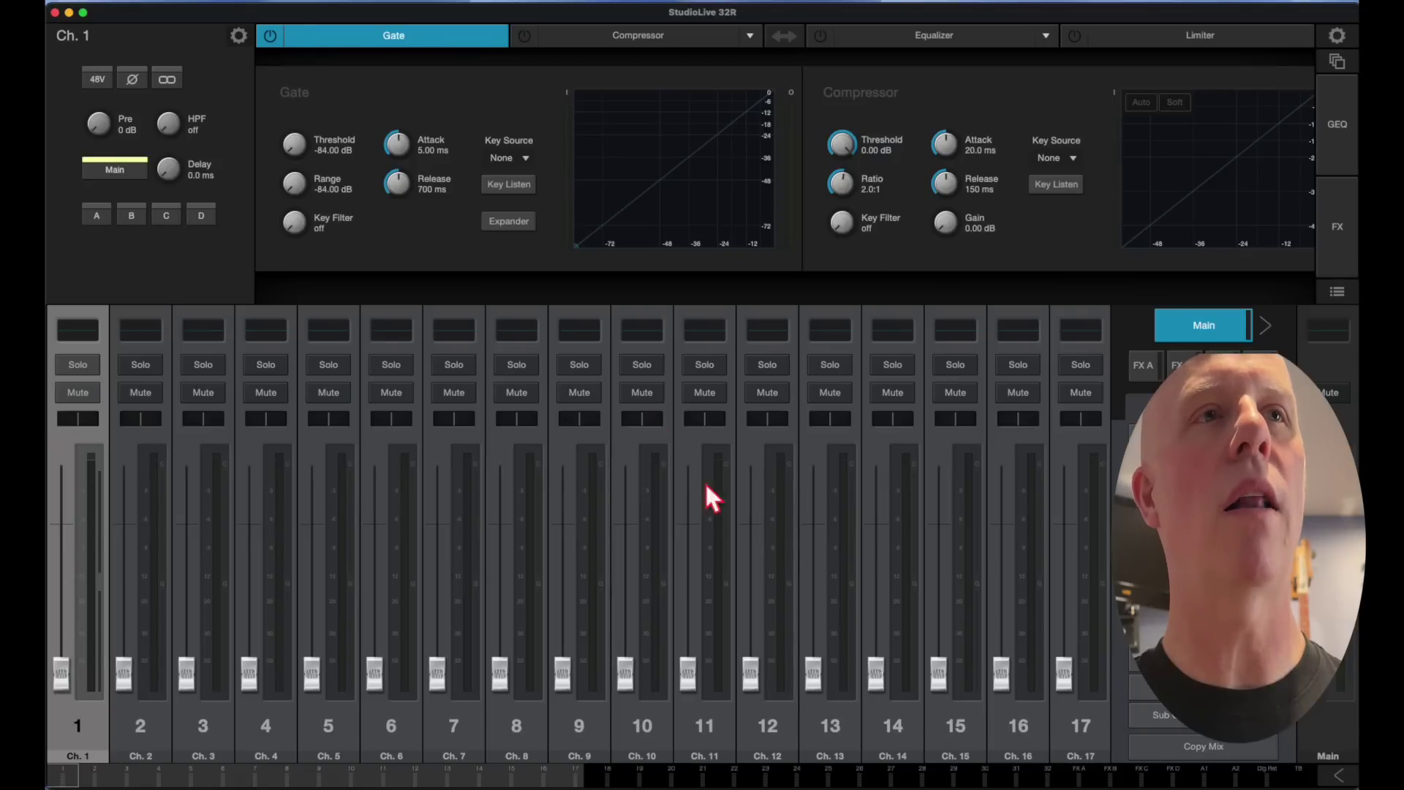
pyautogui.click(1335, 63)
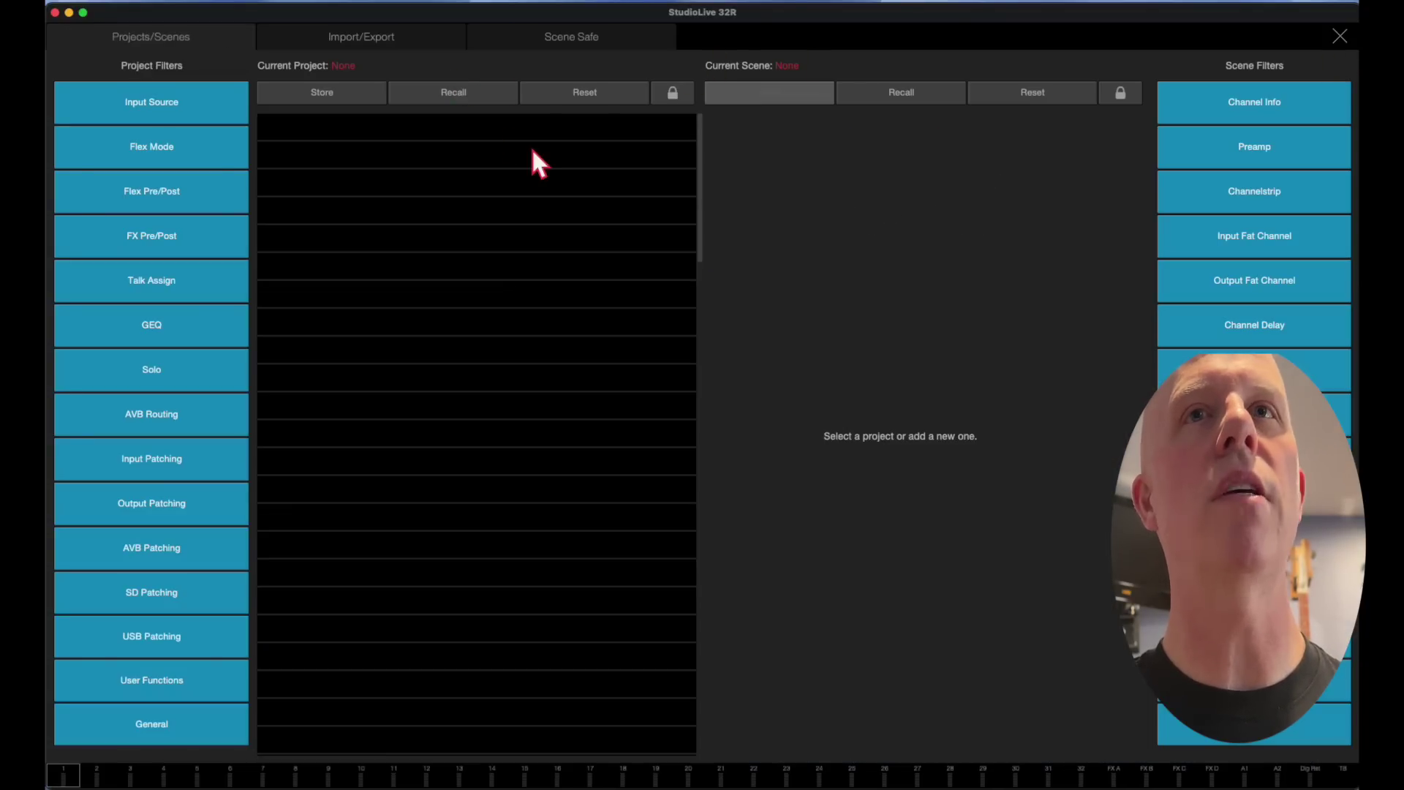
pyautogui.click(406, 33)
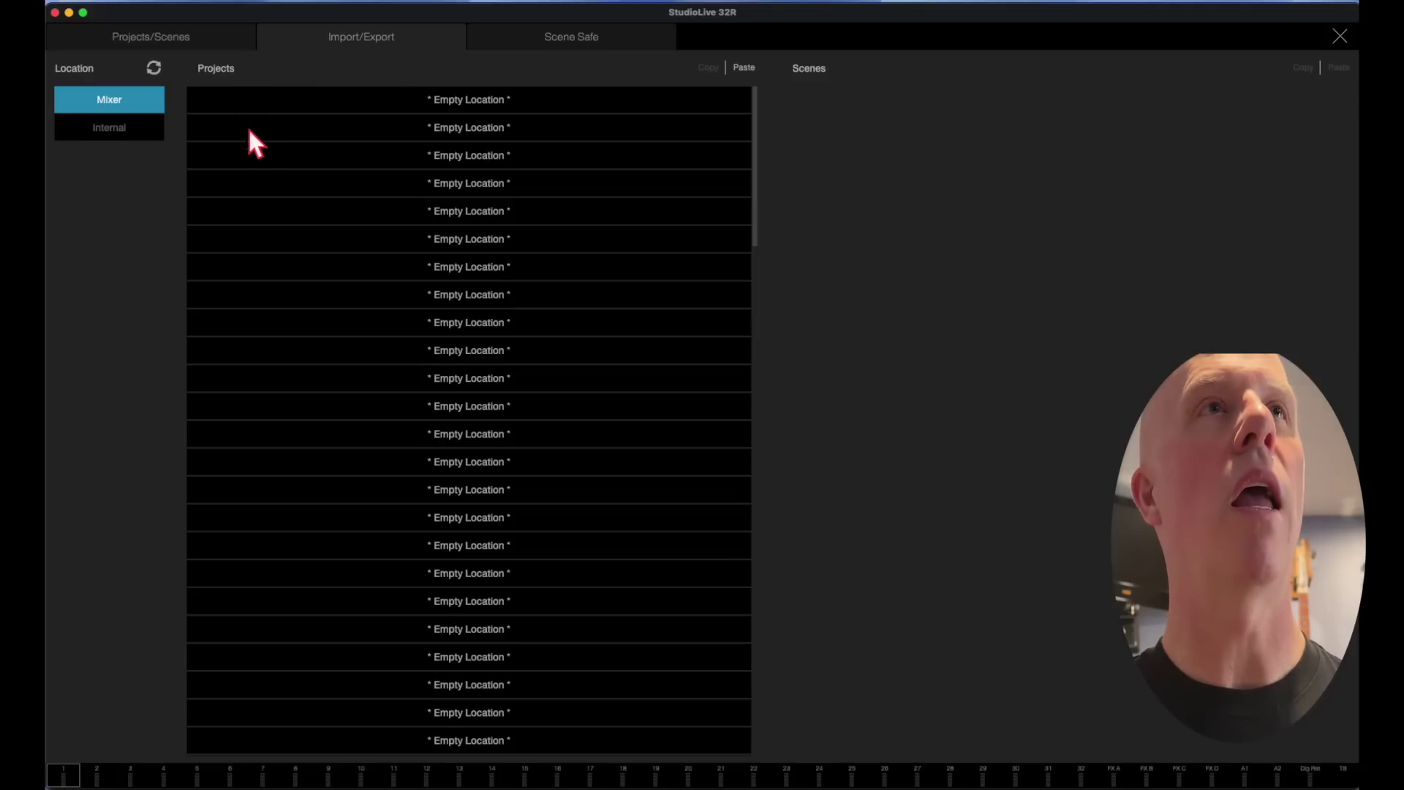
pyautogui.moveTo(472, 128)
pyautogui.click(128, 126)
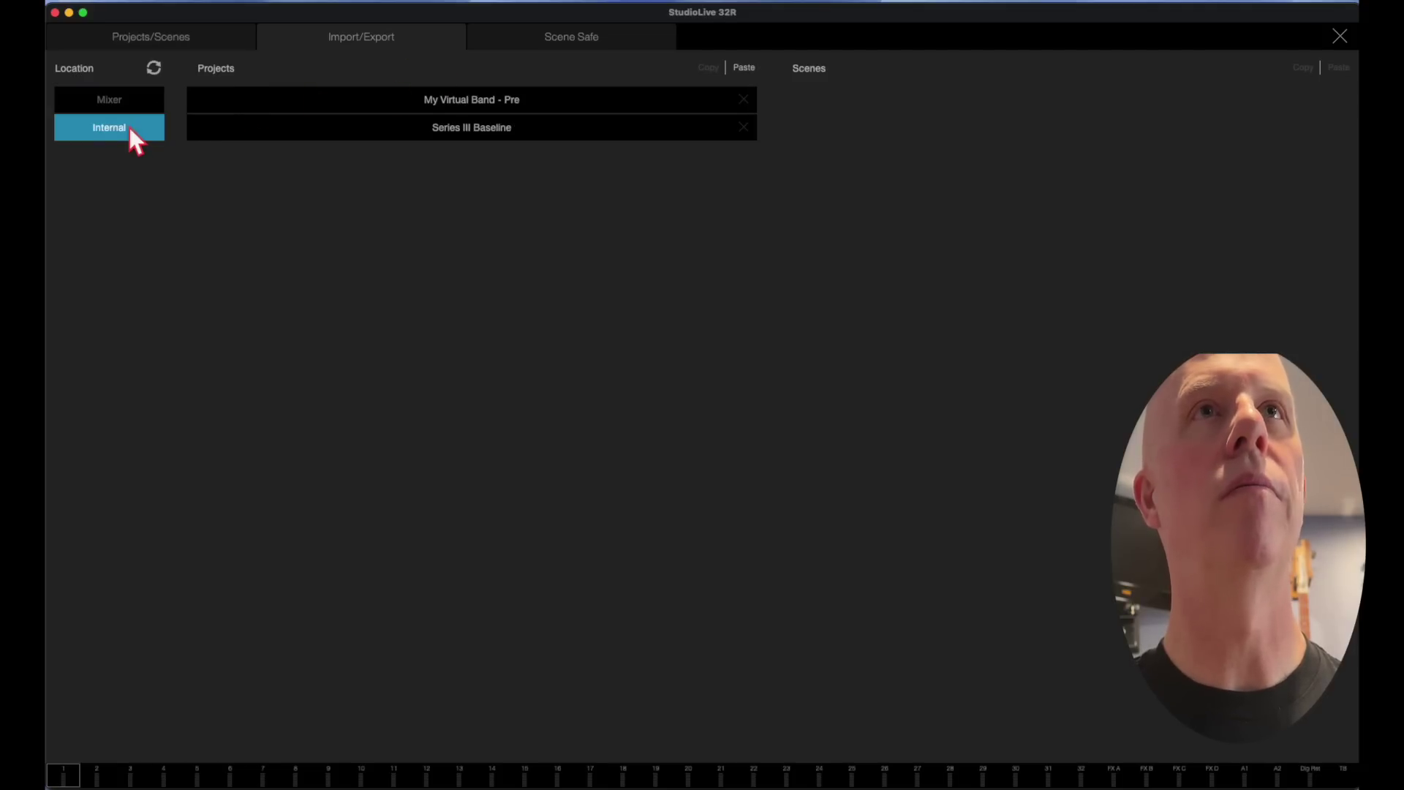
# Step: Copy My Virtual Band - Pre from the internal library into the mixer's first project slot
pyautogui.click(499, 104)
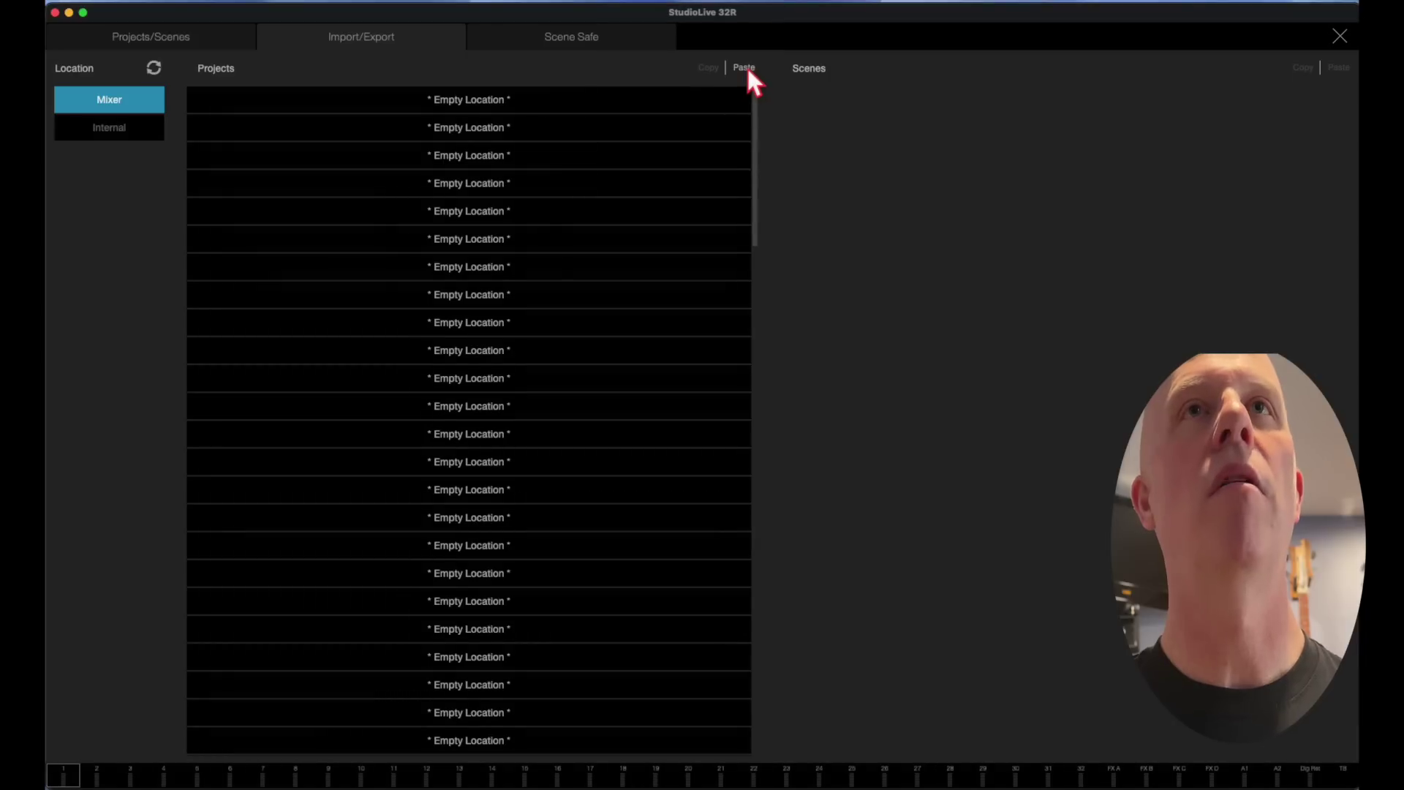
pyautogui.click(743, 69)
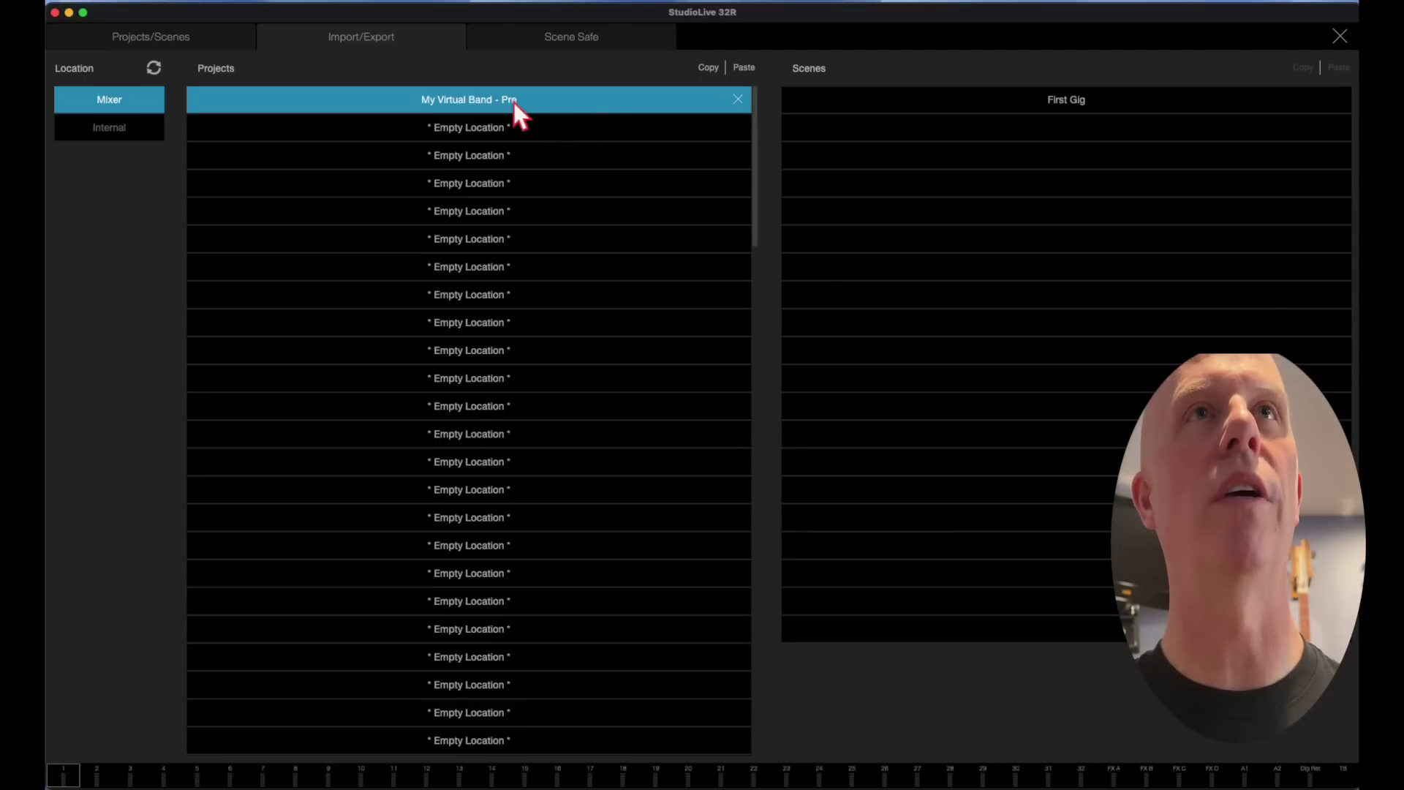
# Step: Rename the mixer project from My Virtual Band - Pre to My Virtual Band - Post and select it
pyautogui.rightClick(465, 99)
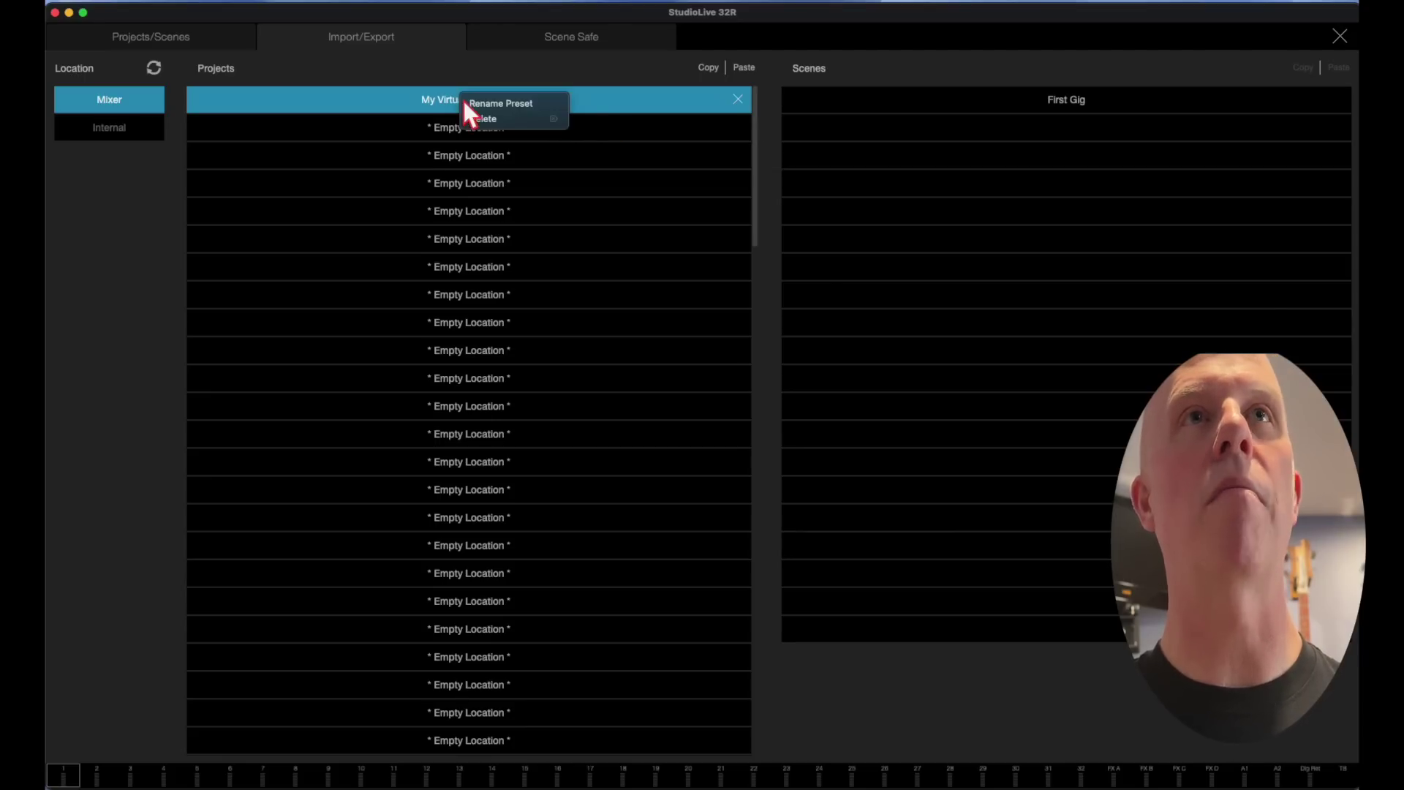
pyautogui.click(489, 105)
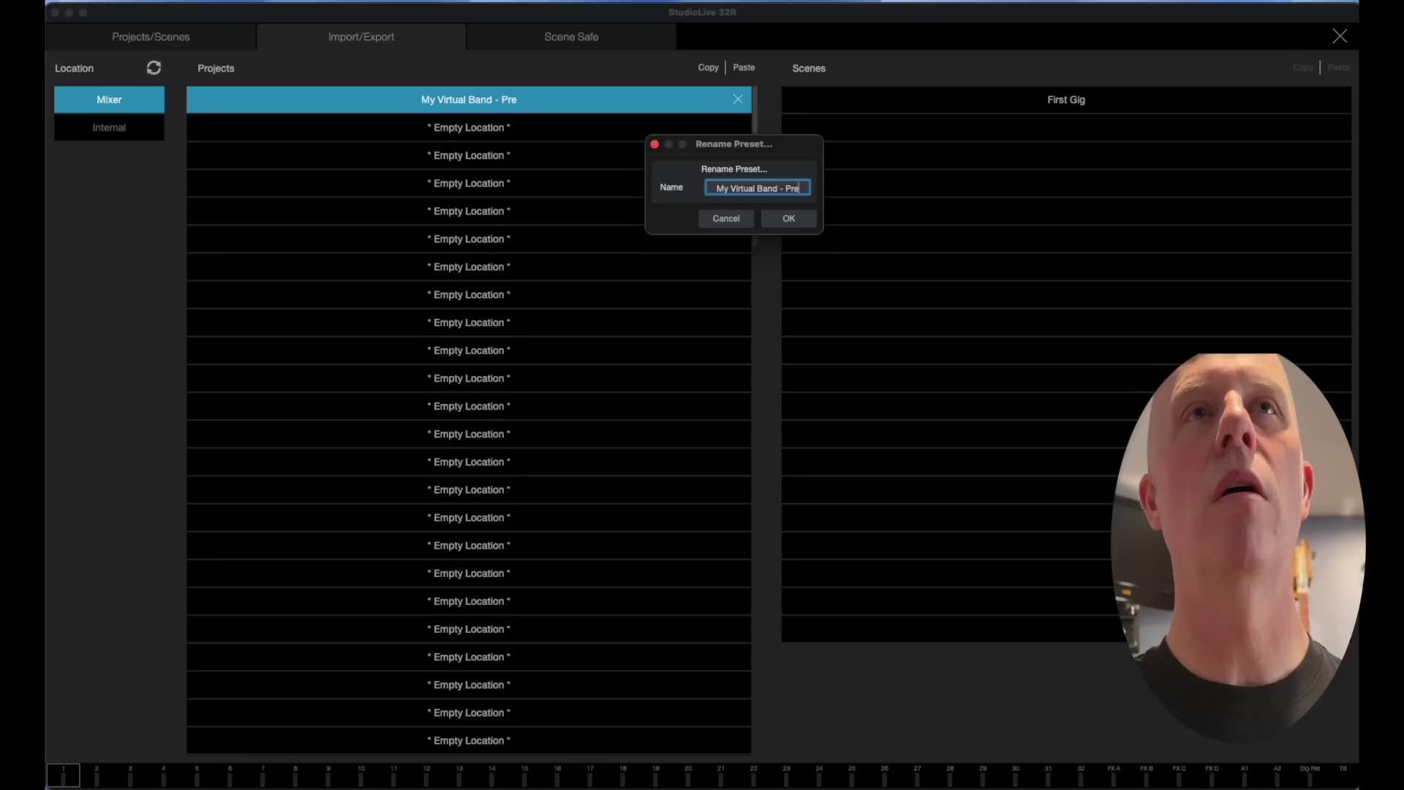
pyautogui.press('BackSpace')
pyautogui.press('BackSpace')
pyautogui.write('ost')
pyautogui.write('t')
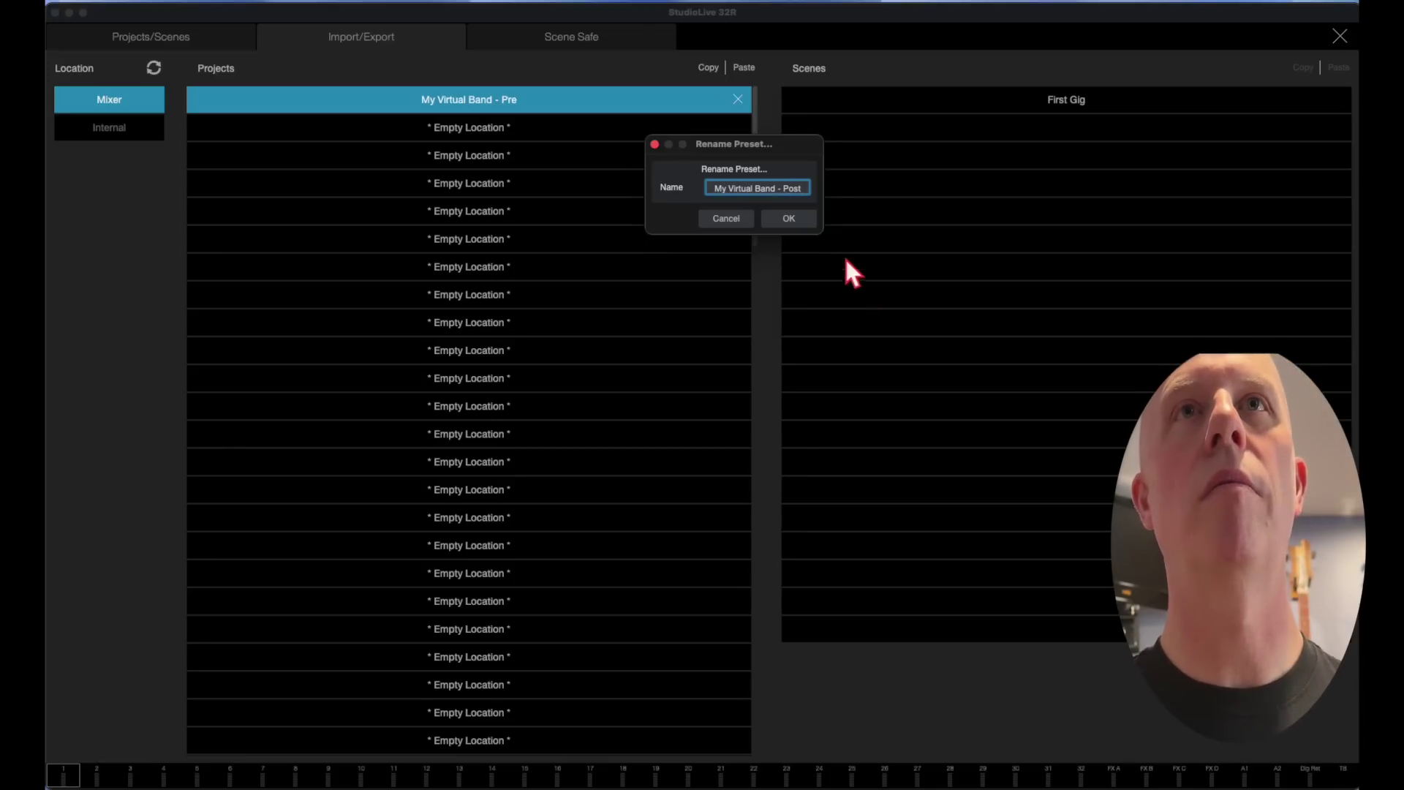
pyautogui.click(805, 226)
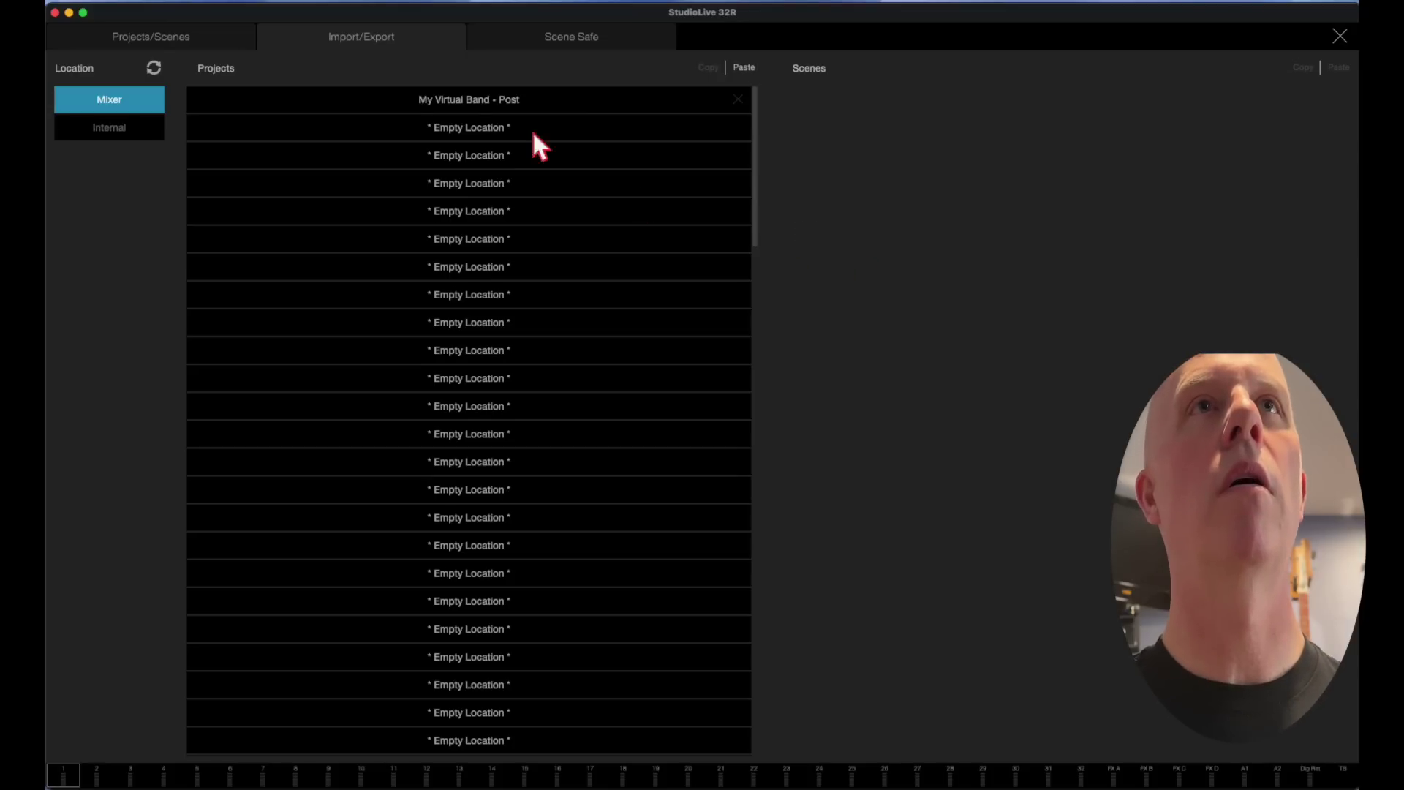
pyautogui.click(569, 100)
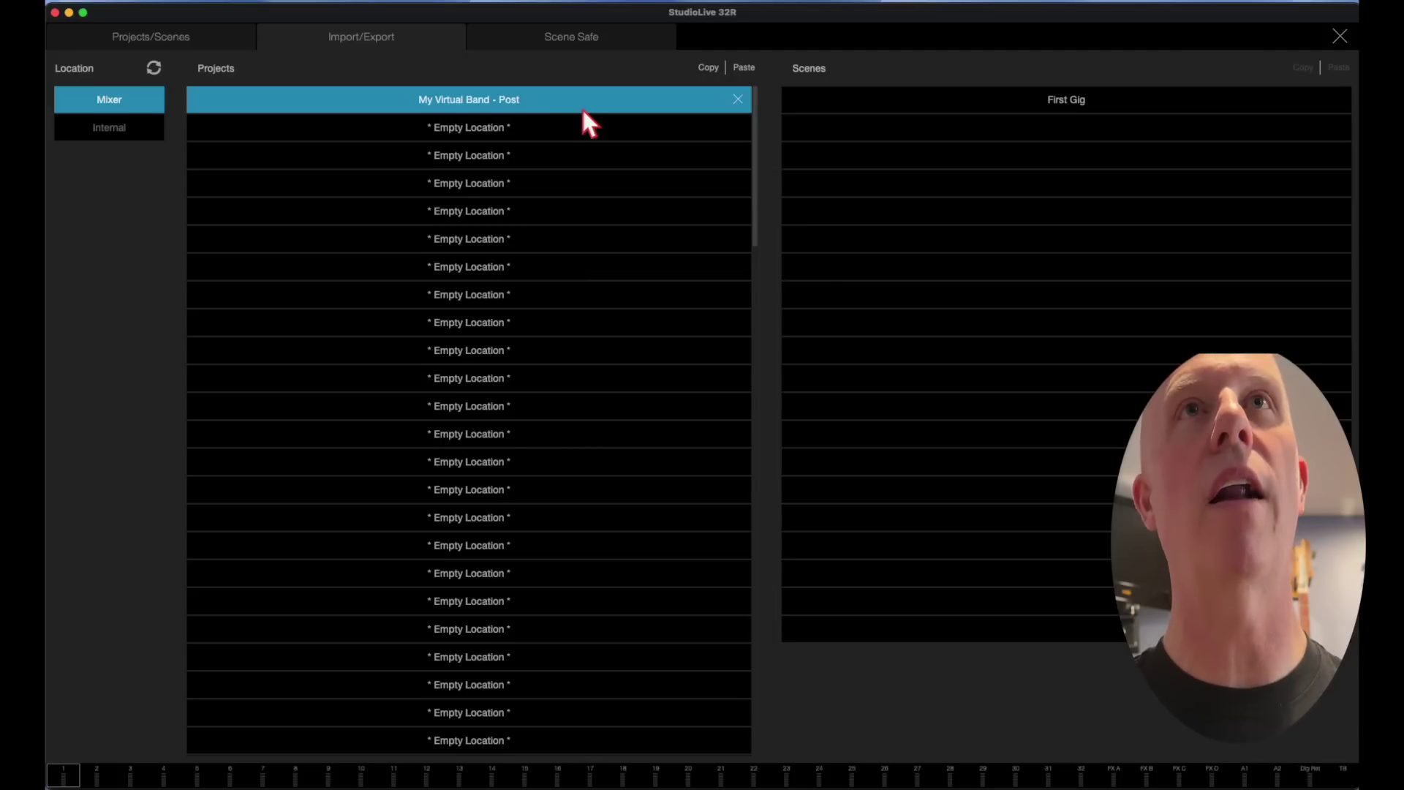
# Step: Recall the First Gig scene from My Virtual Band - Post and close Projects/Scenes
pyautogui.click(189, 36)
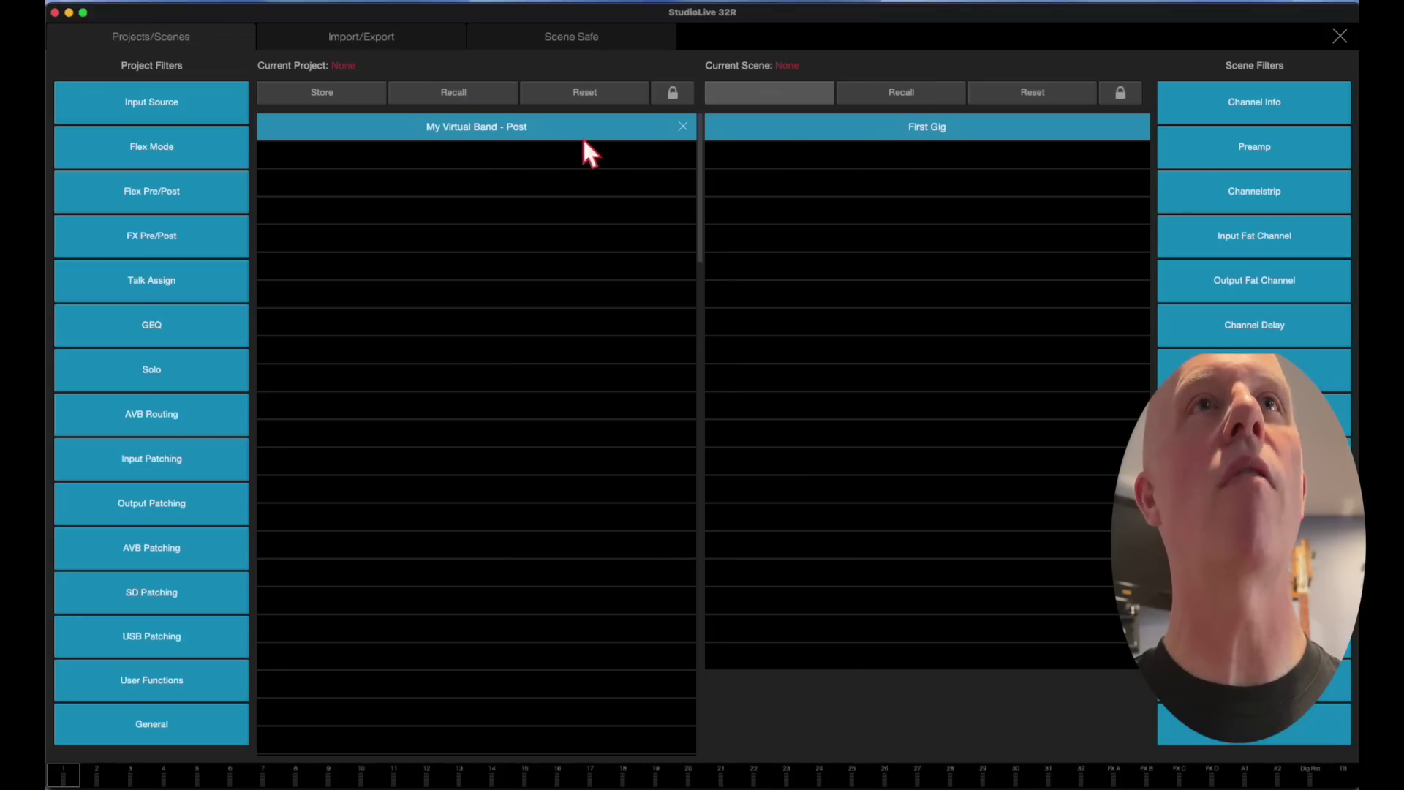
pyautogui.click(912, 102)
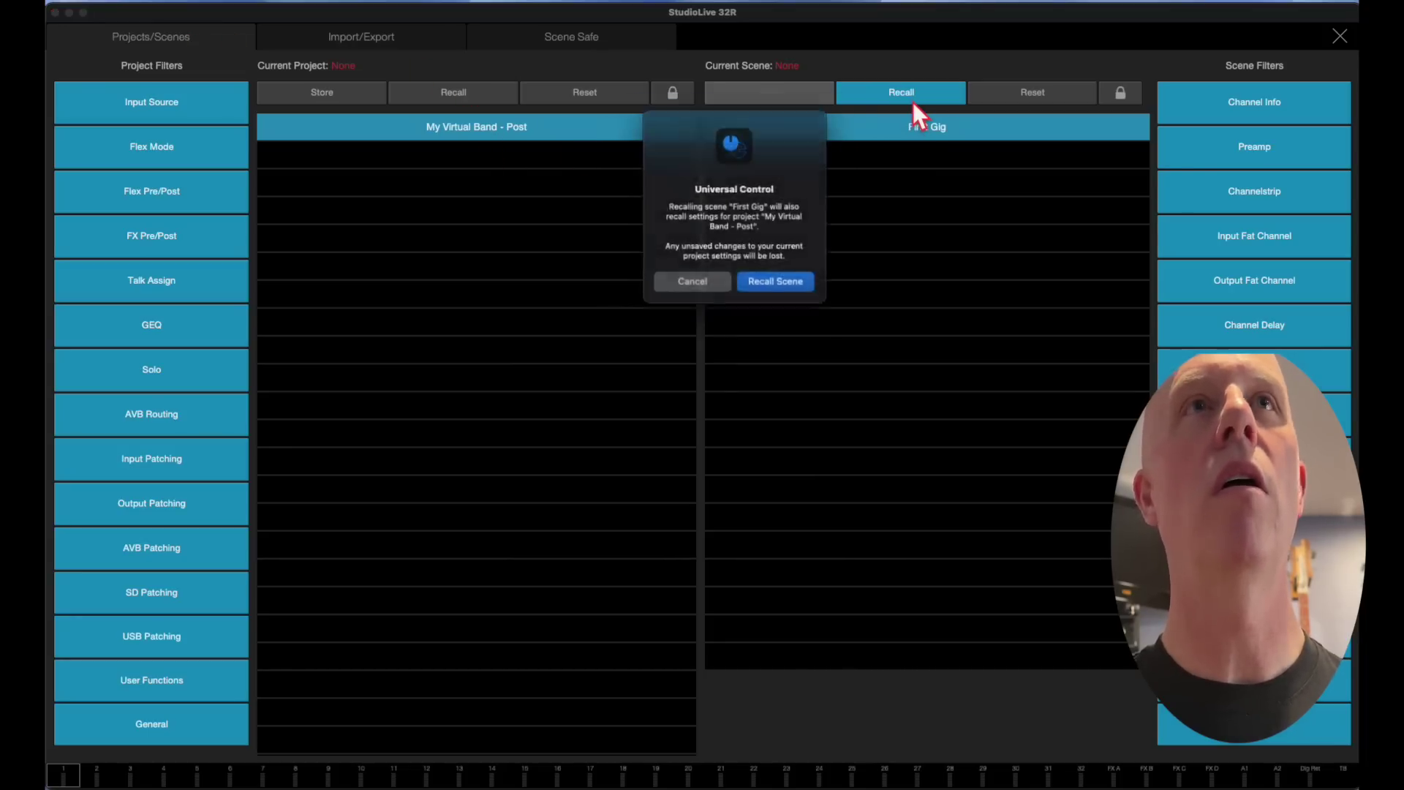
pyautogui.click(798, 281)
pyautogui.click(1340, 35)
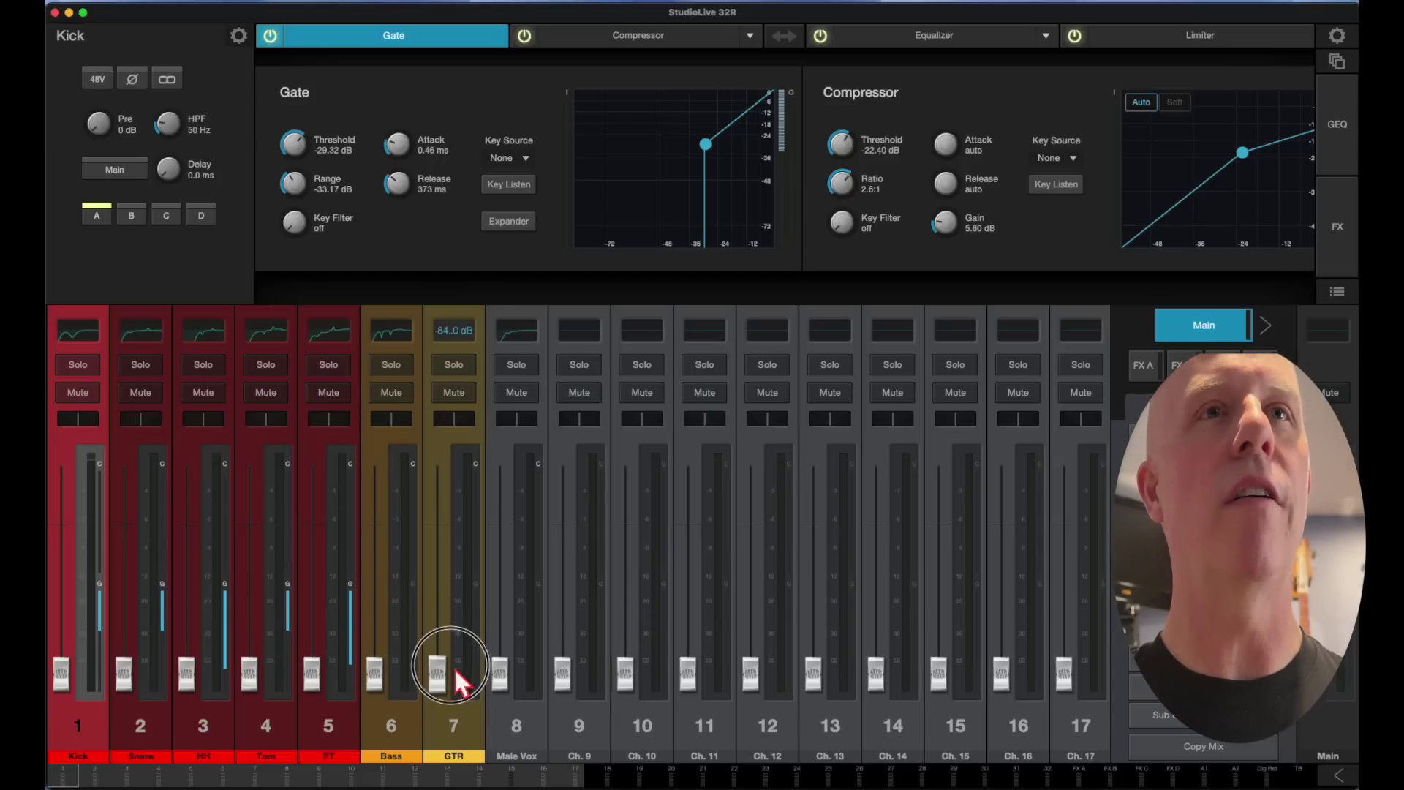
# Step: Raise the GTR, Bass, FT, Kick, Snare and HH faders (channels 7, 6, 5, 1-3), then select channel 9
pyautogui.moveTo(453, 666); pyautogui.dragTo(453, 529)
pyautogui.moveTo(373, 675); pyautogui.dragTo(377, 512)
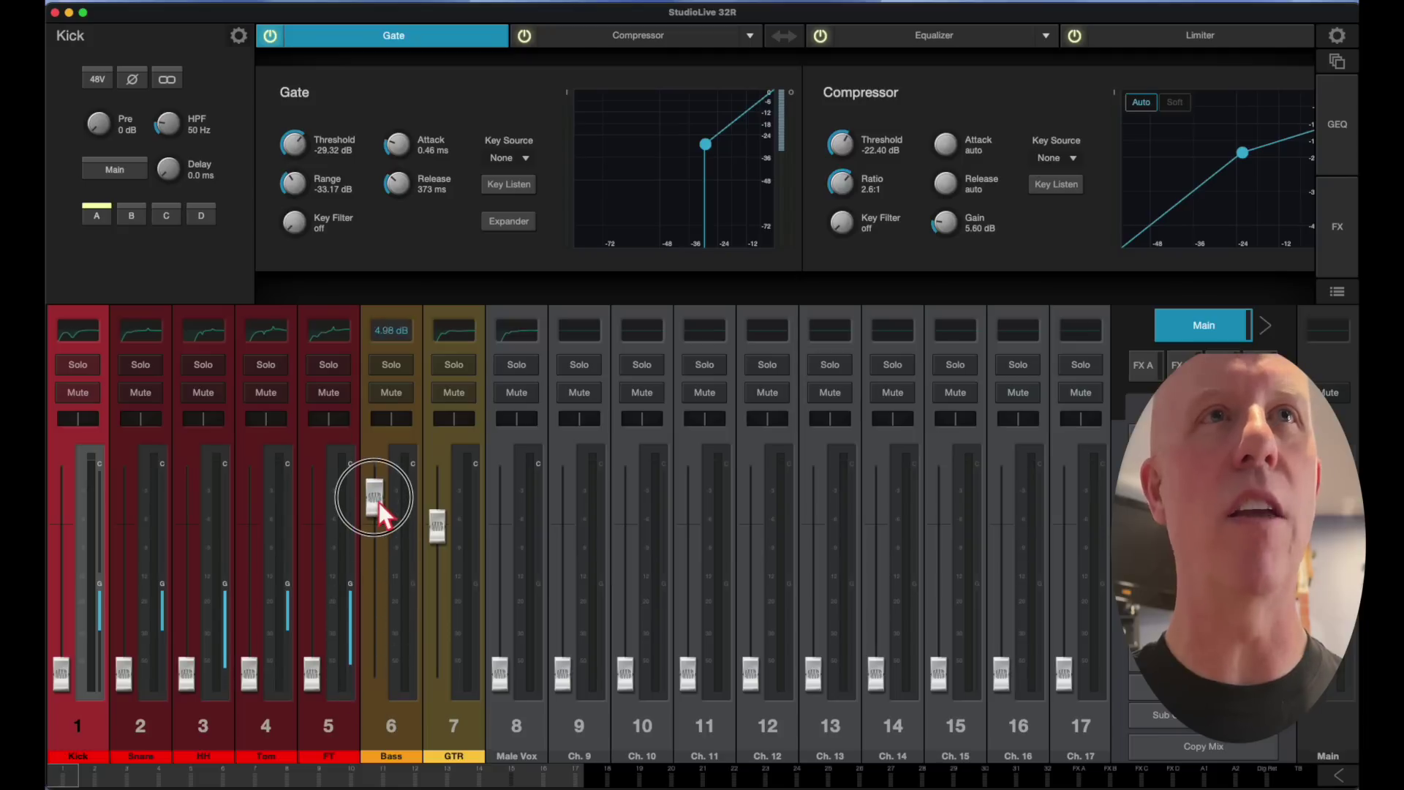
pyautogui.moveTo(313, 674); pyautogui.dragTo(319, 539)
pyautogui.moveTo(63, 663); pyautogui.dragTo(87, 525)
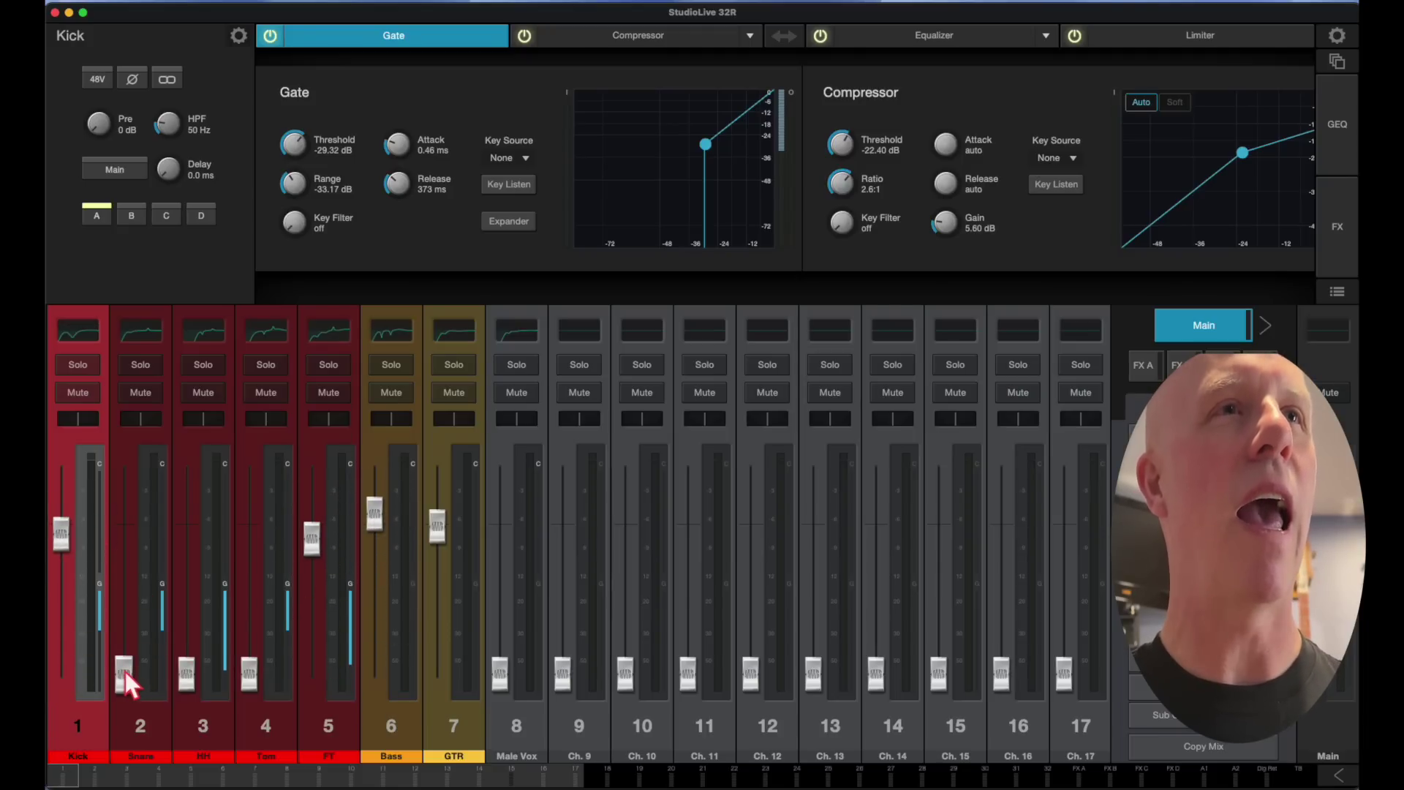
pyautogui.moveTo(125, 670); pyautogui.dragTo(124, 534)
pyautogui.moveTo(196, 669); pyautogui.dragTo(199, 527)
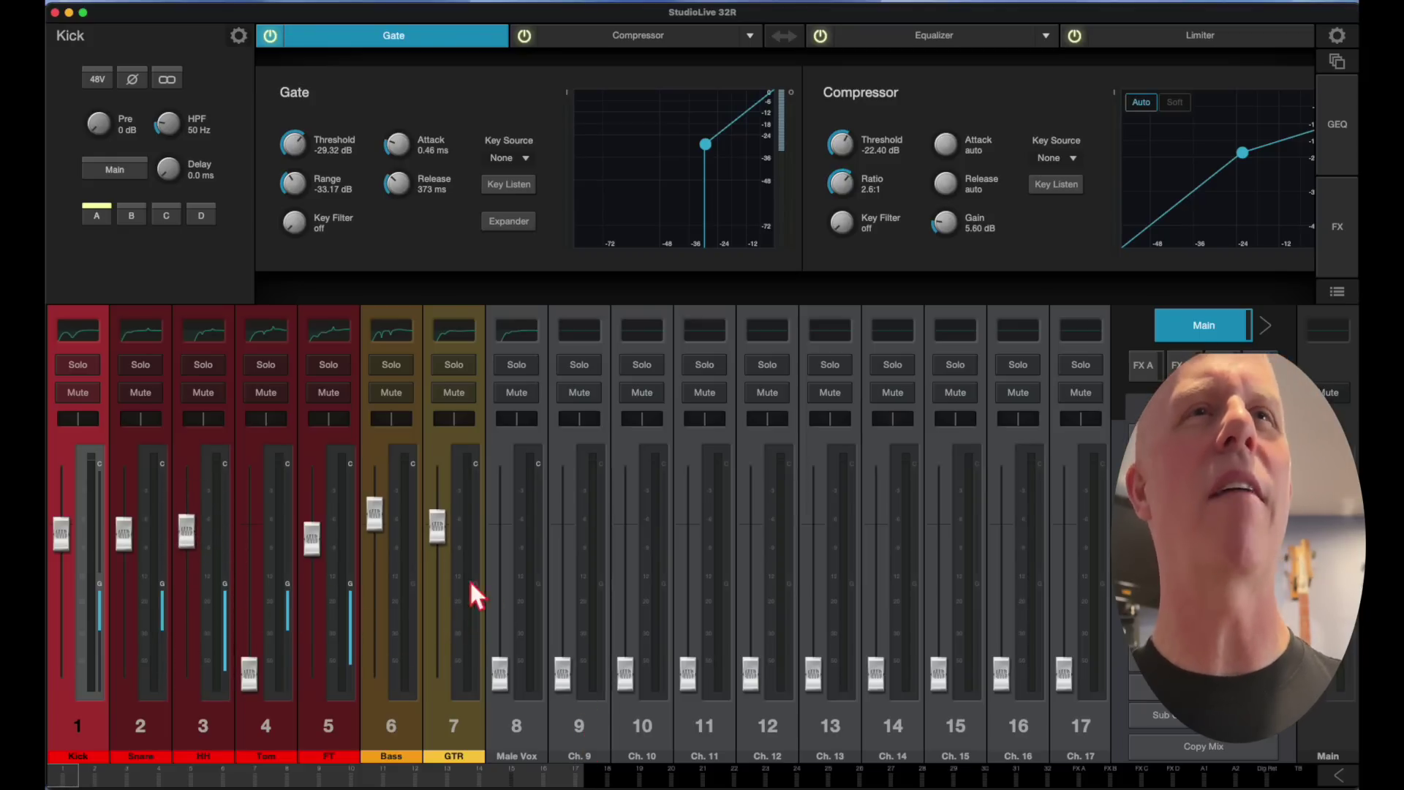
pyautogui.click(584, 756)
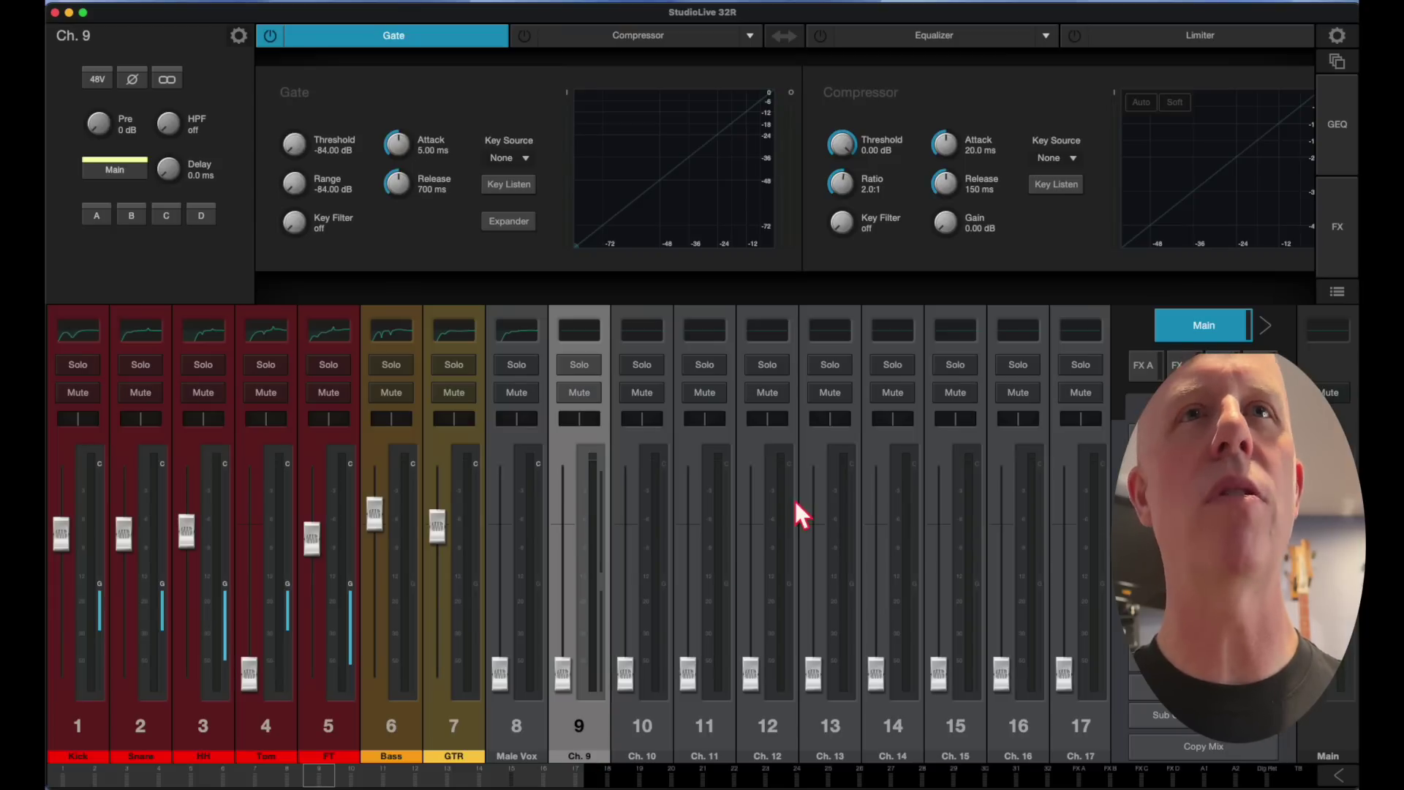
# Step: Load the local BC-Female Vocal preset from the Vocal category onto channel 9
pyautogui.click(1341, 295)
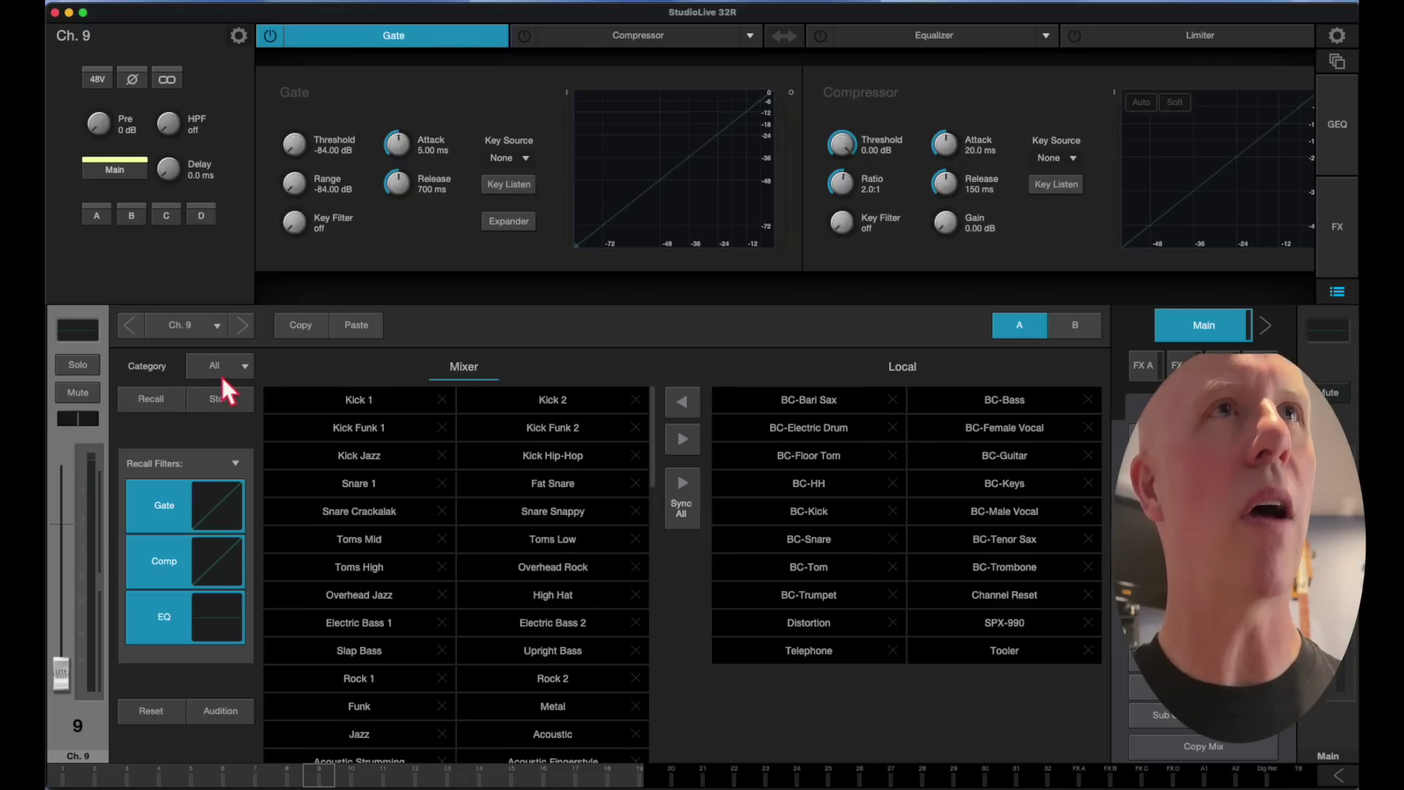
pyautogui.click(226, 369)
pyautogui.click(241, 468)
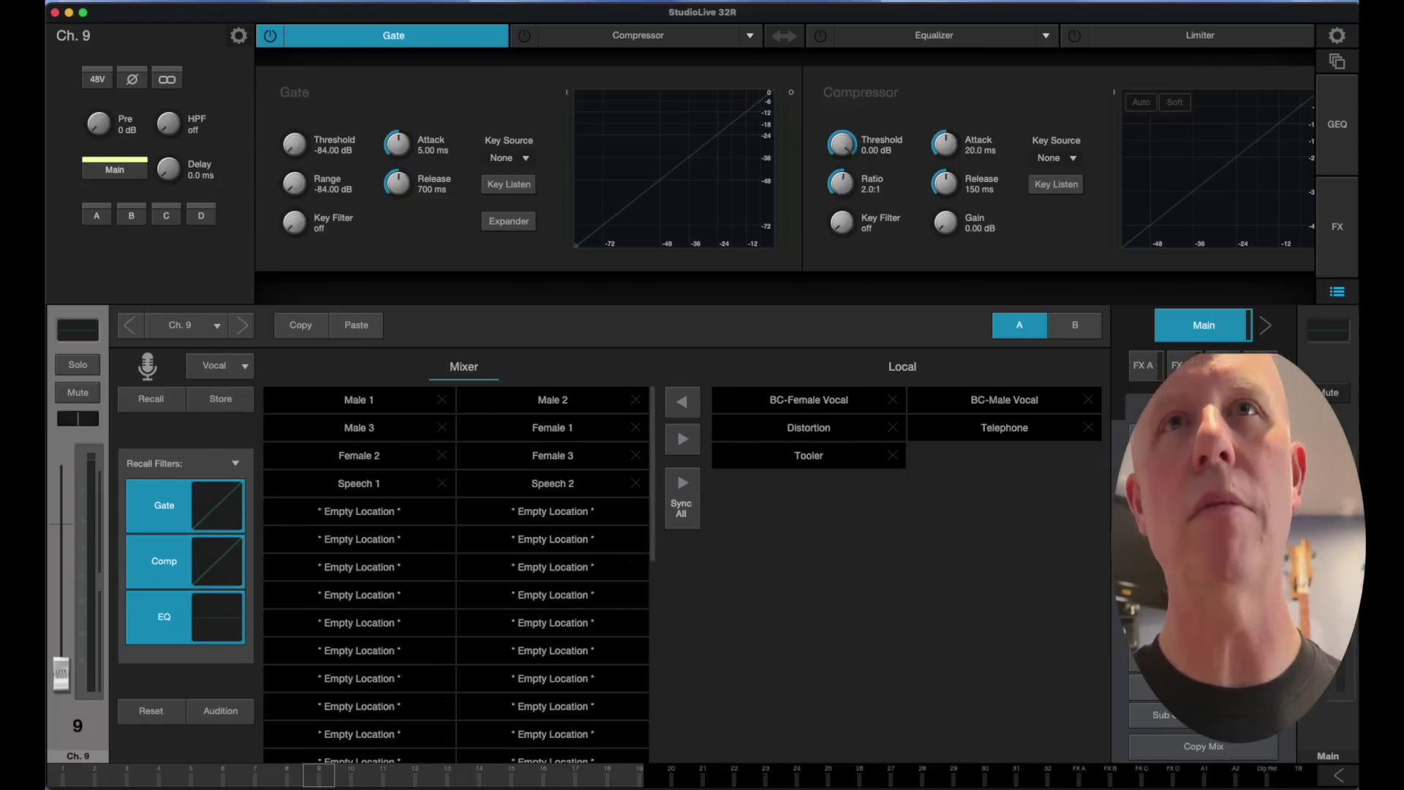
pyautogui.doubleClick(965, 400)
pyautogui.click(828, 403)
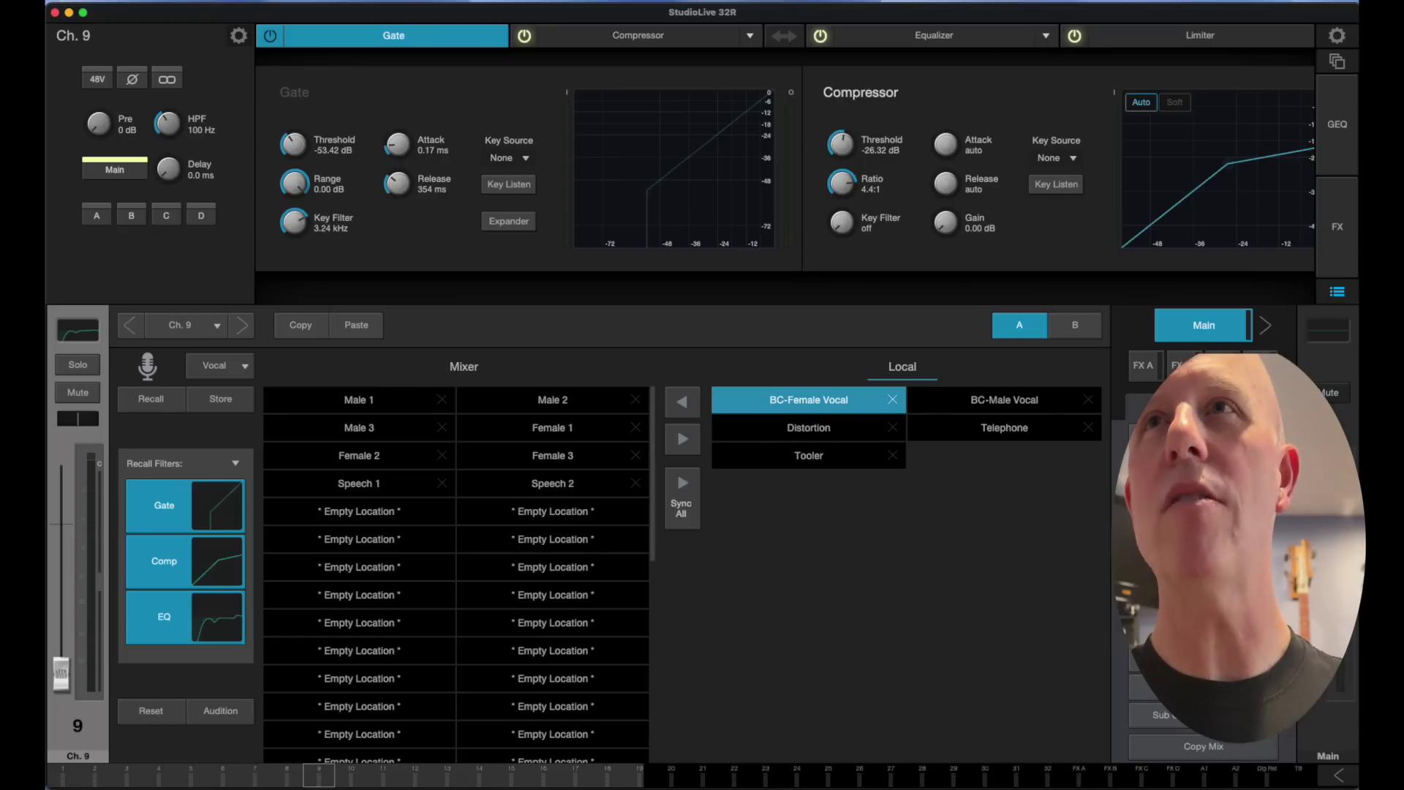
pyautogui.click(1338, 292)
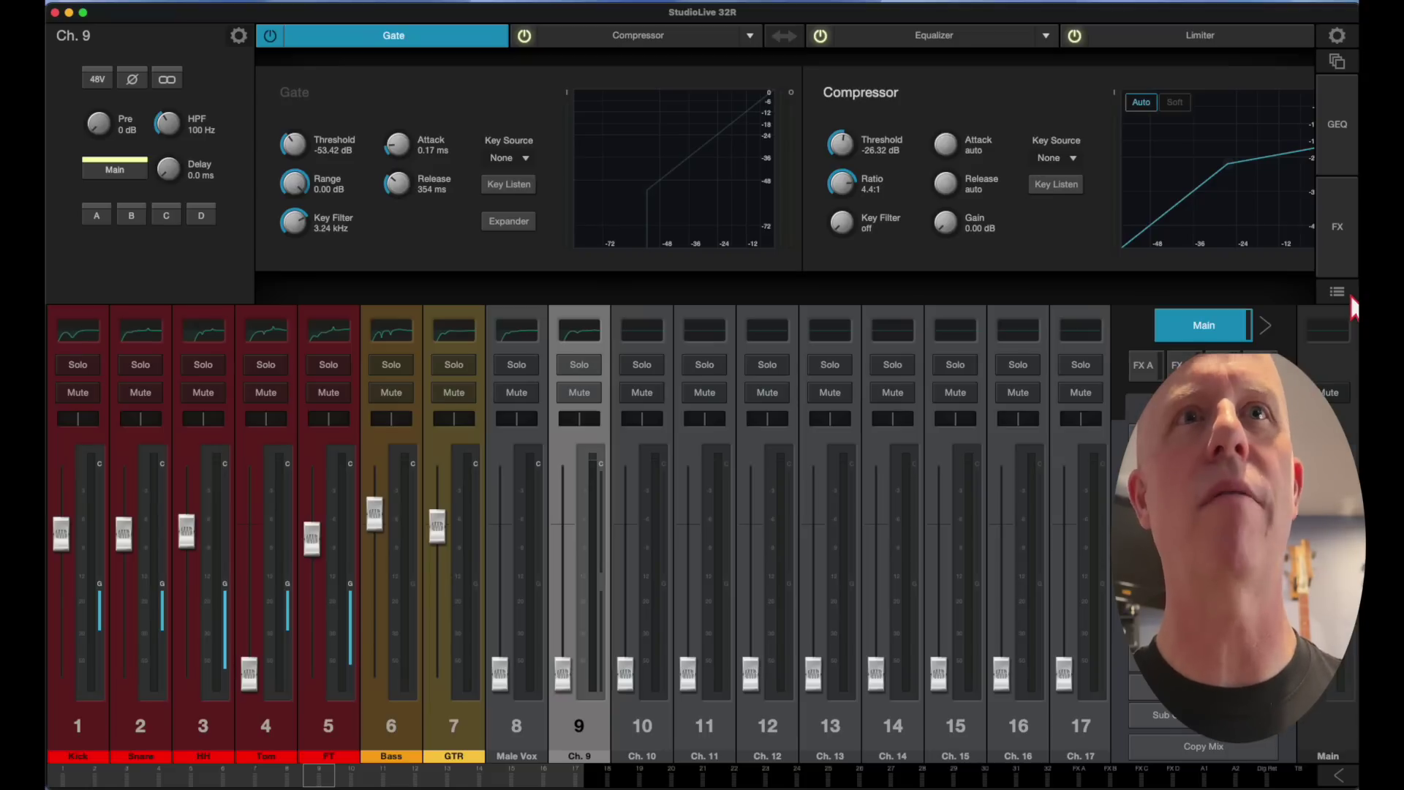
# Step: Reopen channel 9's preset library on the Mixer presets and expand the Recall Filters panel
pyautogui.click(1352, 301)
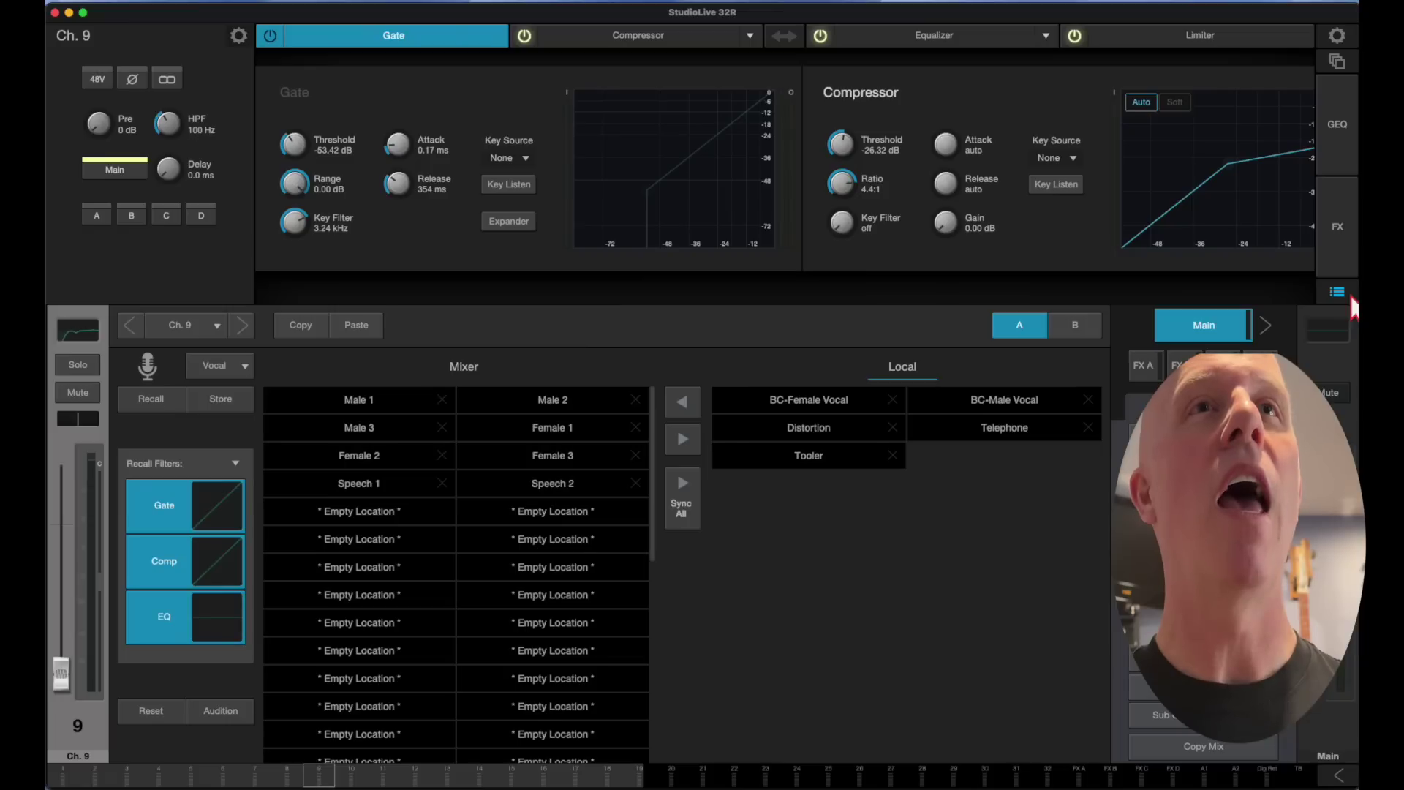
pyautogui.click(445, 544)
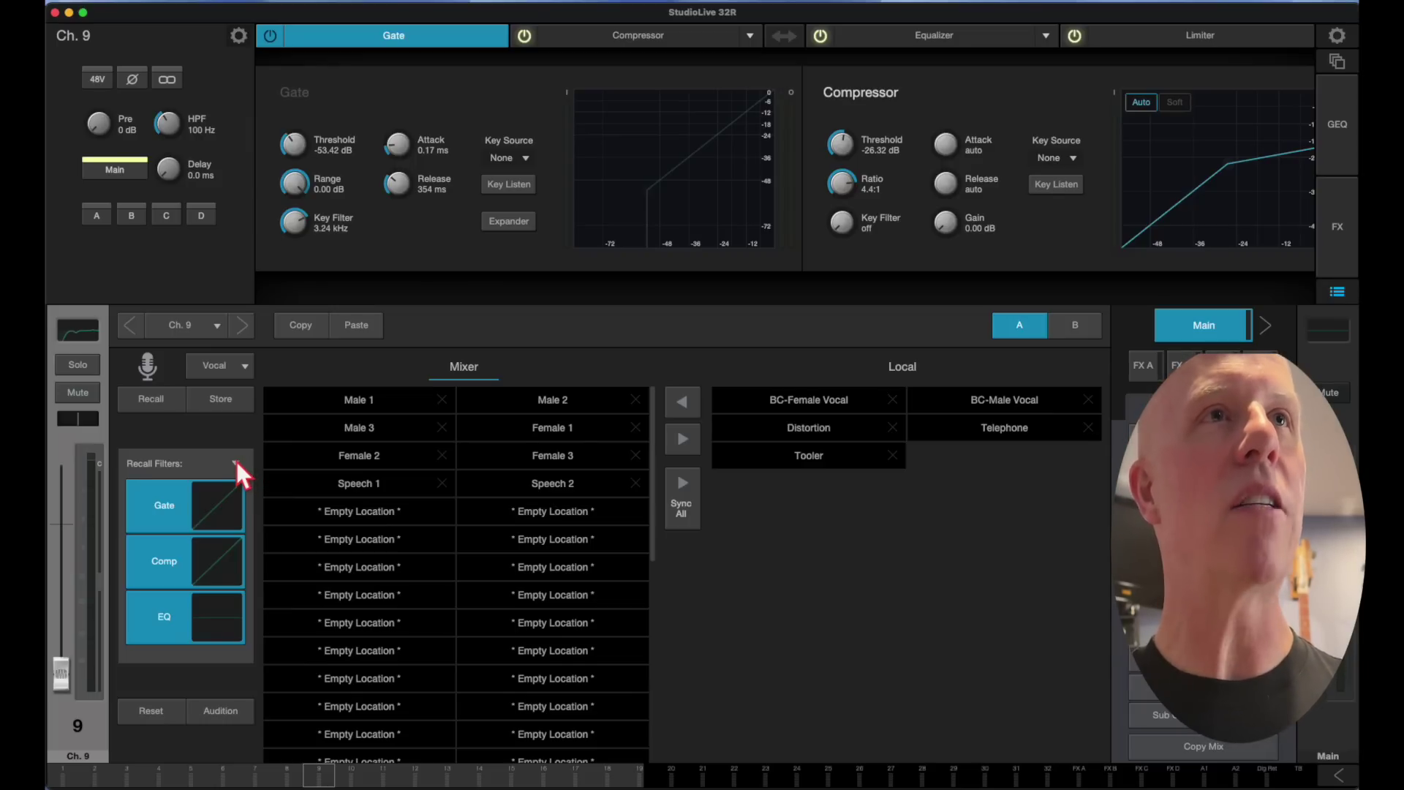
pyautogui.click(238, 464)
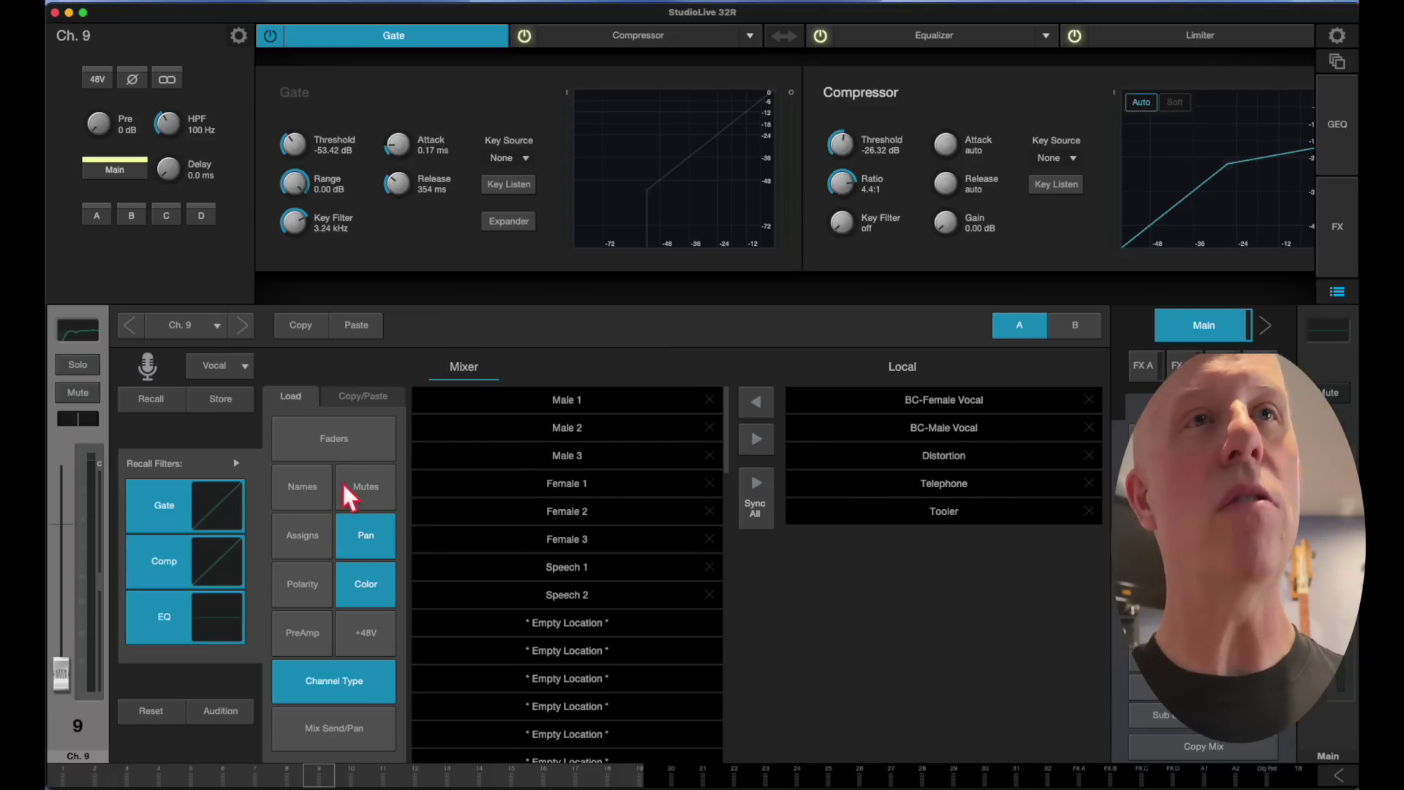
# Step: Enable Faders, Names, Mutes, Assigns, Polarity, PreAmp, +48V and Mix Send/Pan in the Load recall filters
pyautogui.click(328, 447)
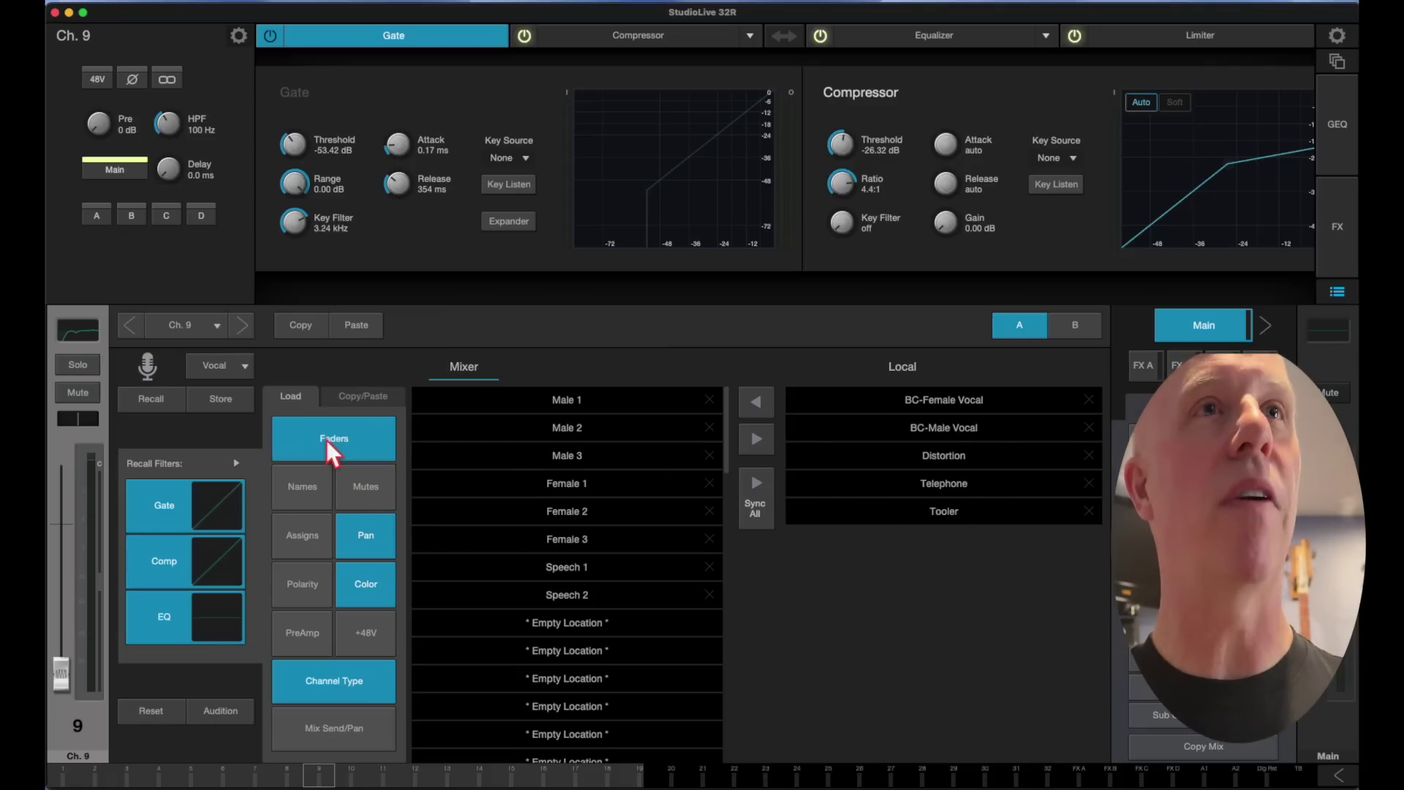
pyautogui.click(311, 499)
pyautogui.click(379, 503)
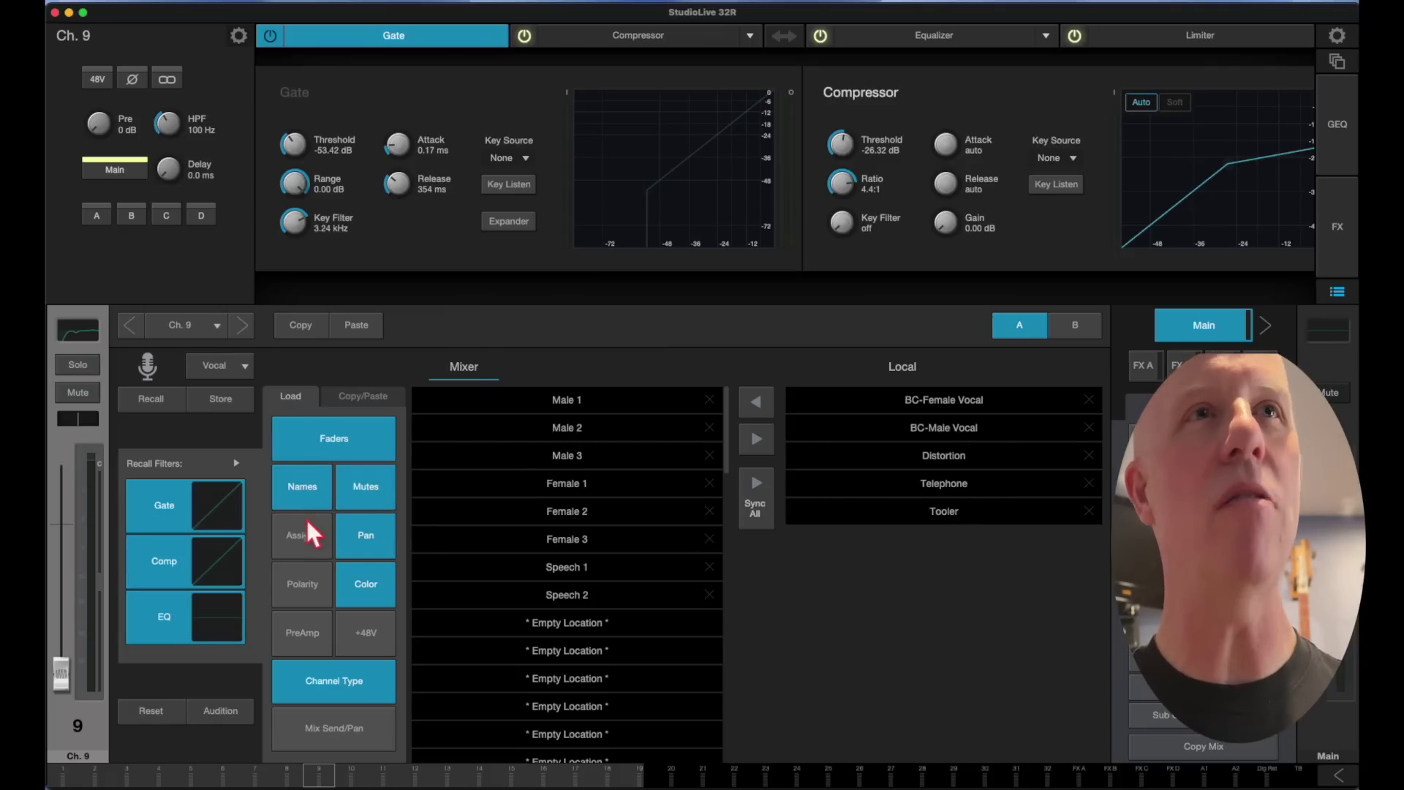
pyautogui.click(310, 537)
pyautogui.click(305, 587)
pyautogui.click(317, 641)
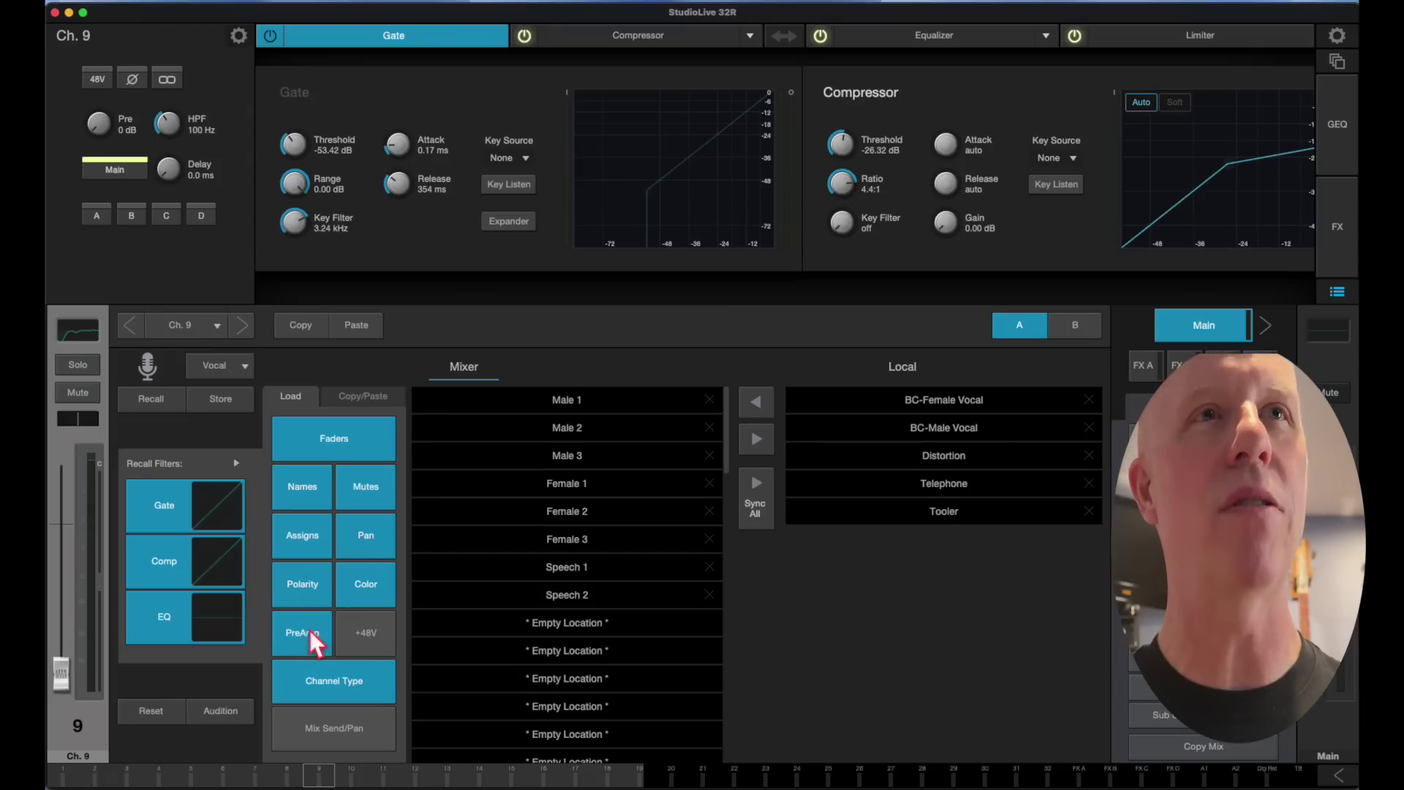
pyautogui.click(380, 647)
pyautogui.click(366, 742)
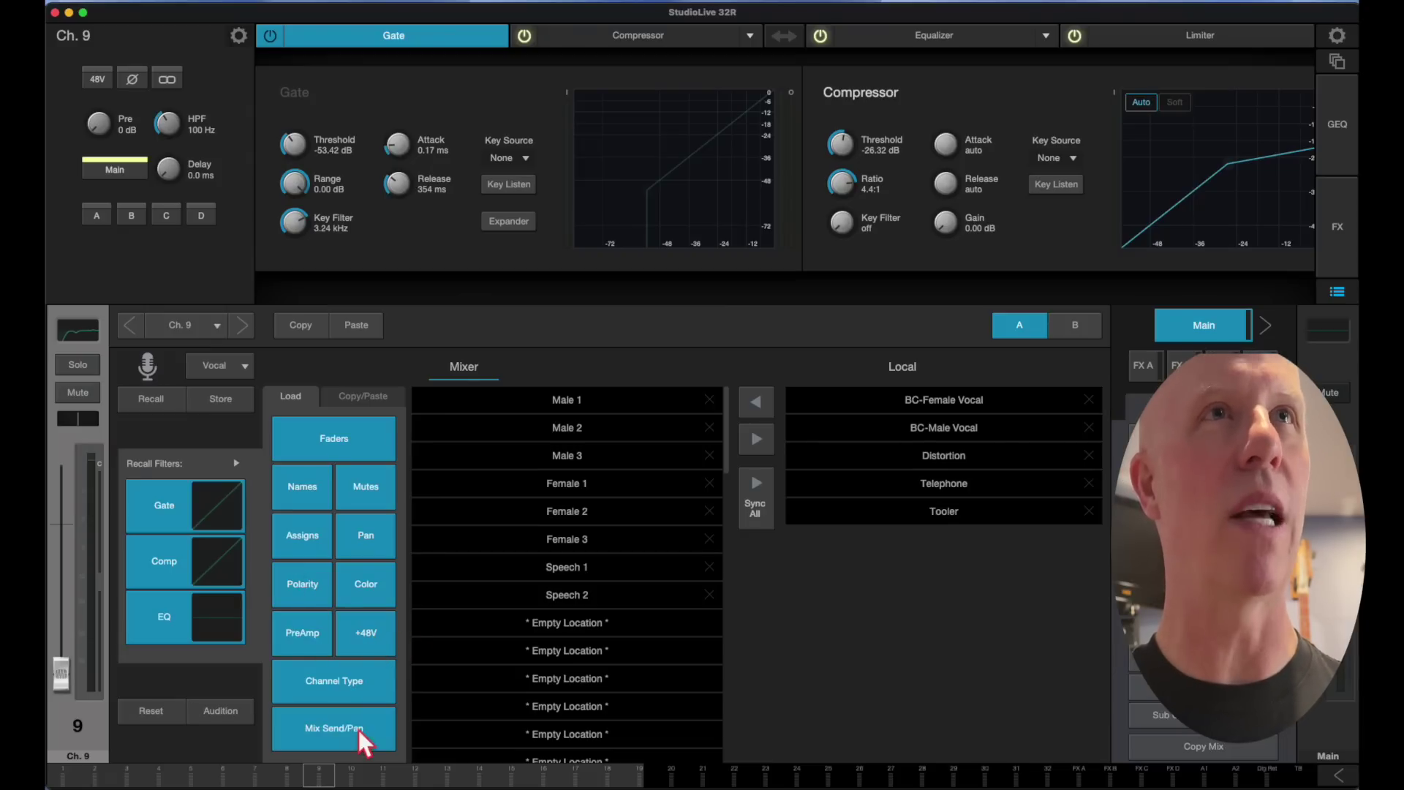
# Step: Enable the same Faders-through-Mix Send/Pan parameters in the Copy/Paste recall filters
pyautogui.click(353, 400)
pyautogui.click(318, 447)
pyautogui.click(312, 491)
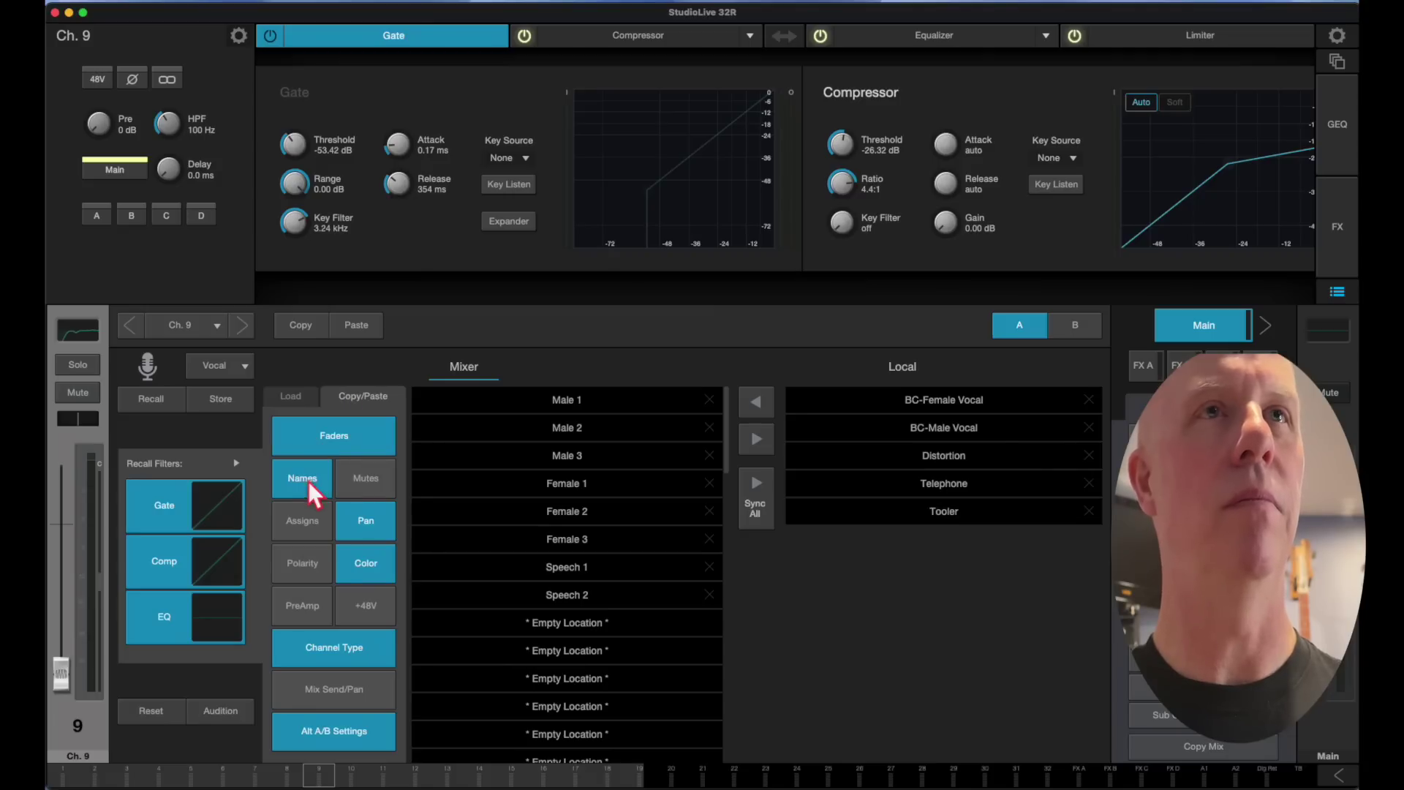
pyautogui.click(384, 492)
pyautogui.click(311, 523)
pyautogui.click(307, 563)
pyautogui.click(307, 606)
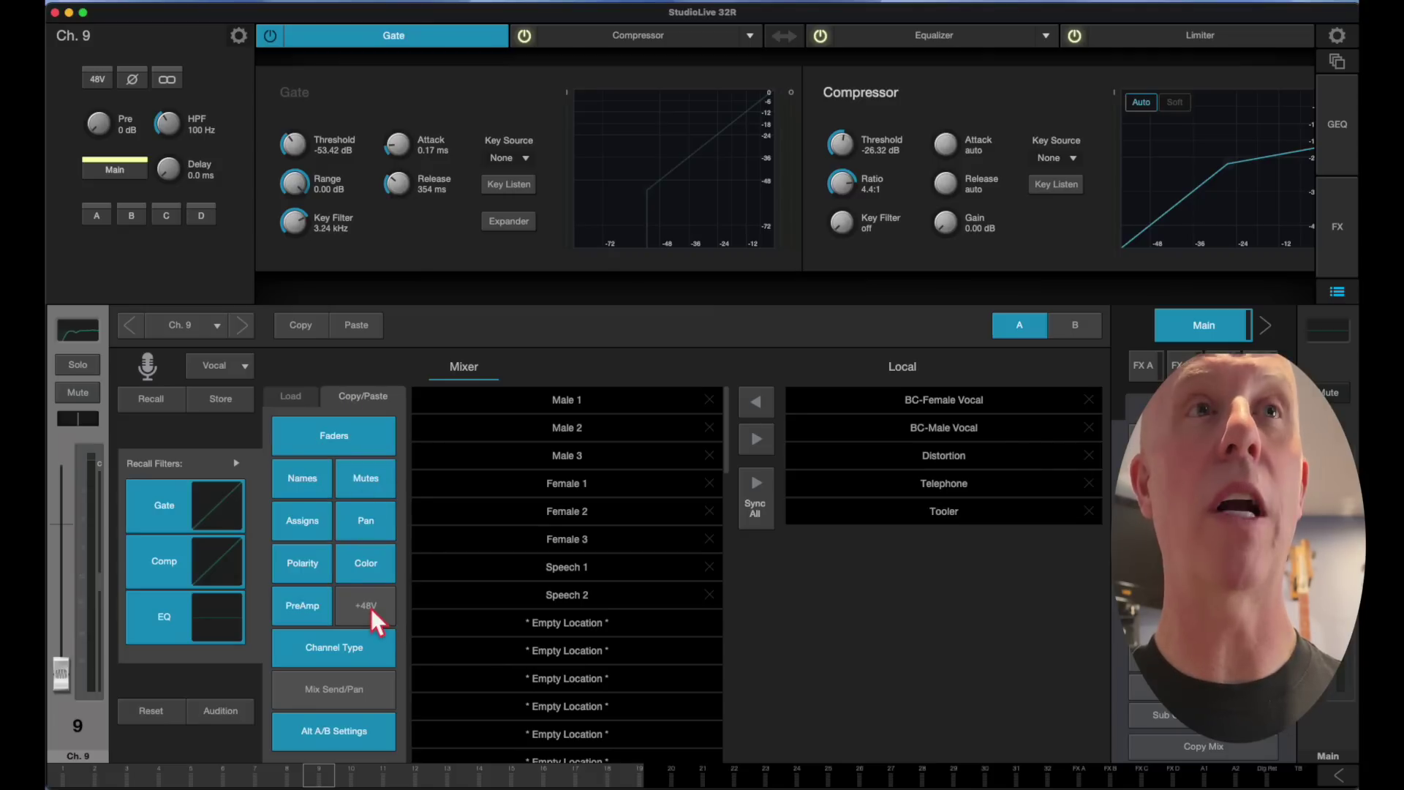
pyautogui.click(372, 615)
pyautogui.click(349, 696)
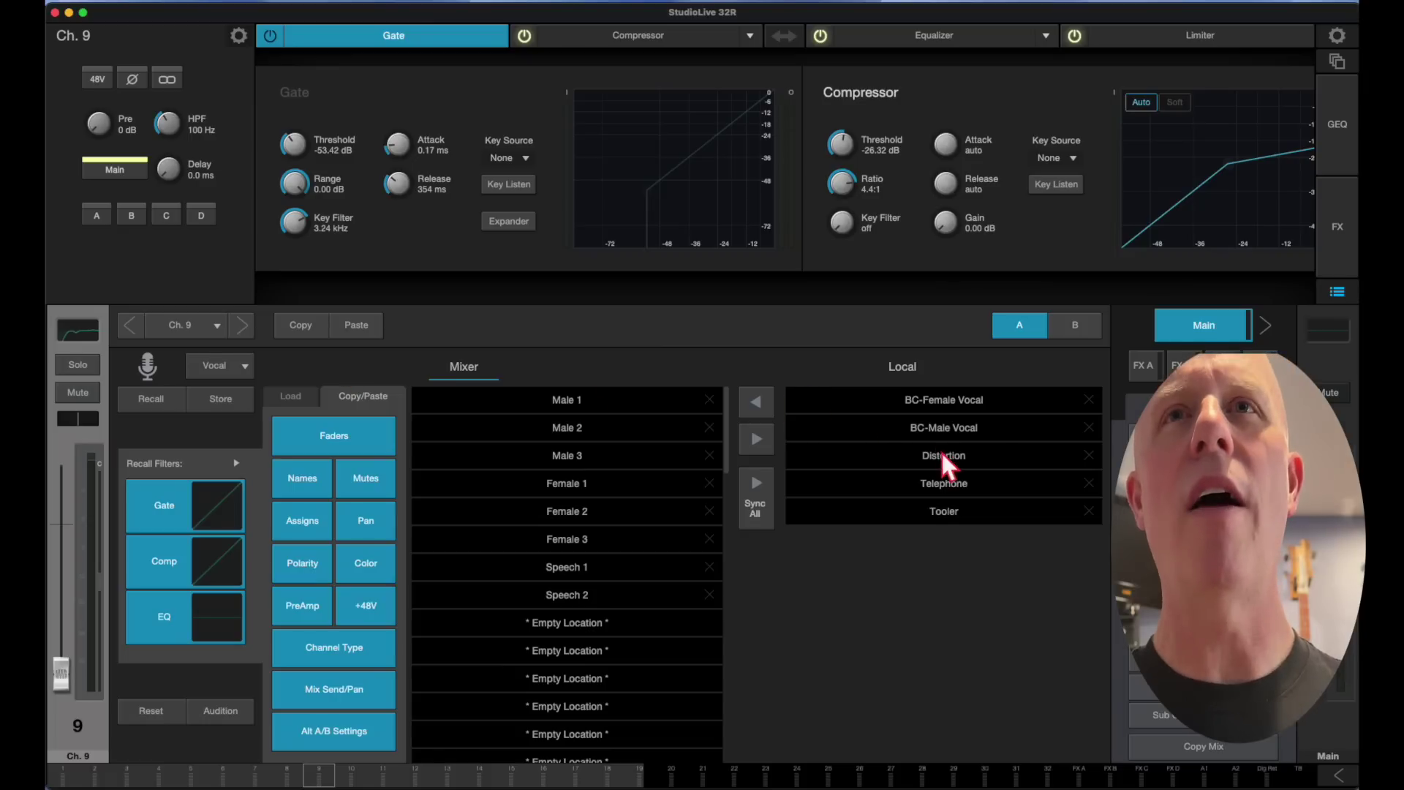
# Step: Recall the BC-Female Vocal preset onto channel 9 and close the preset library
pyautogui.click(919, 413)
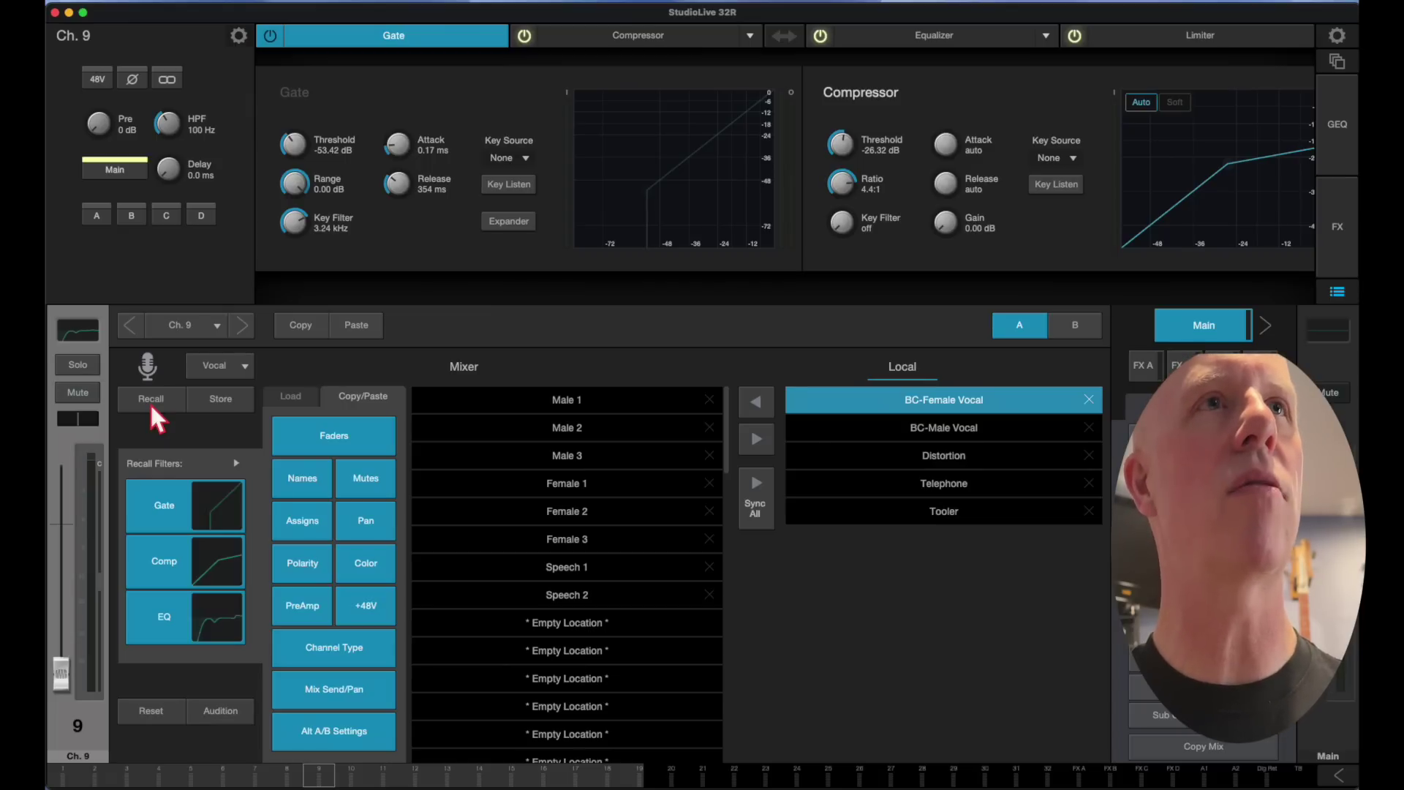
pyautogui.click(152, 406)
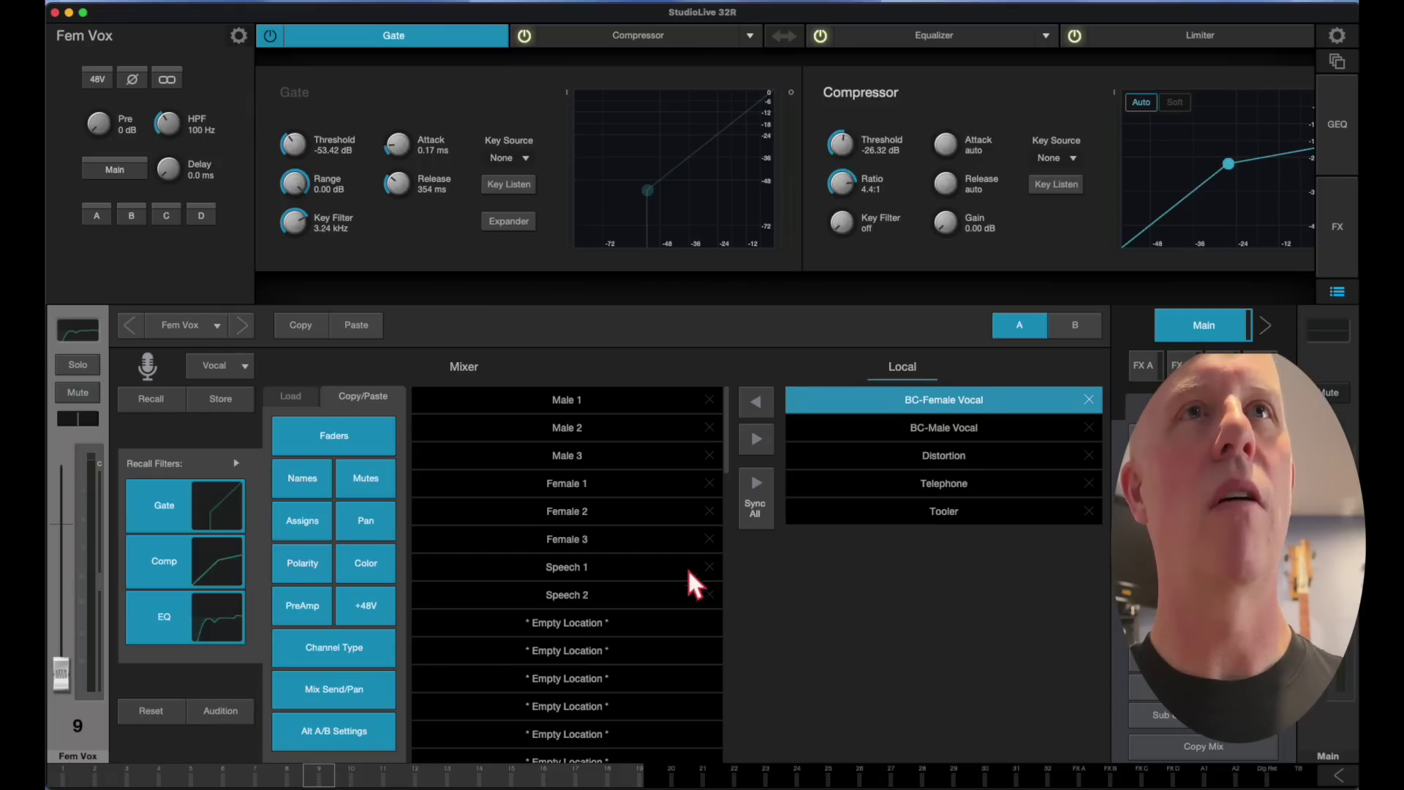
pyautogui.click(1339, 295)
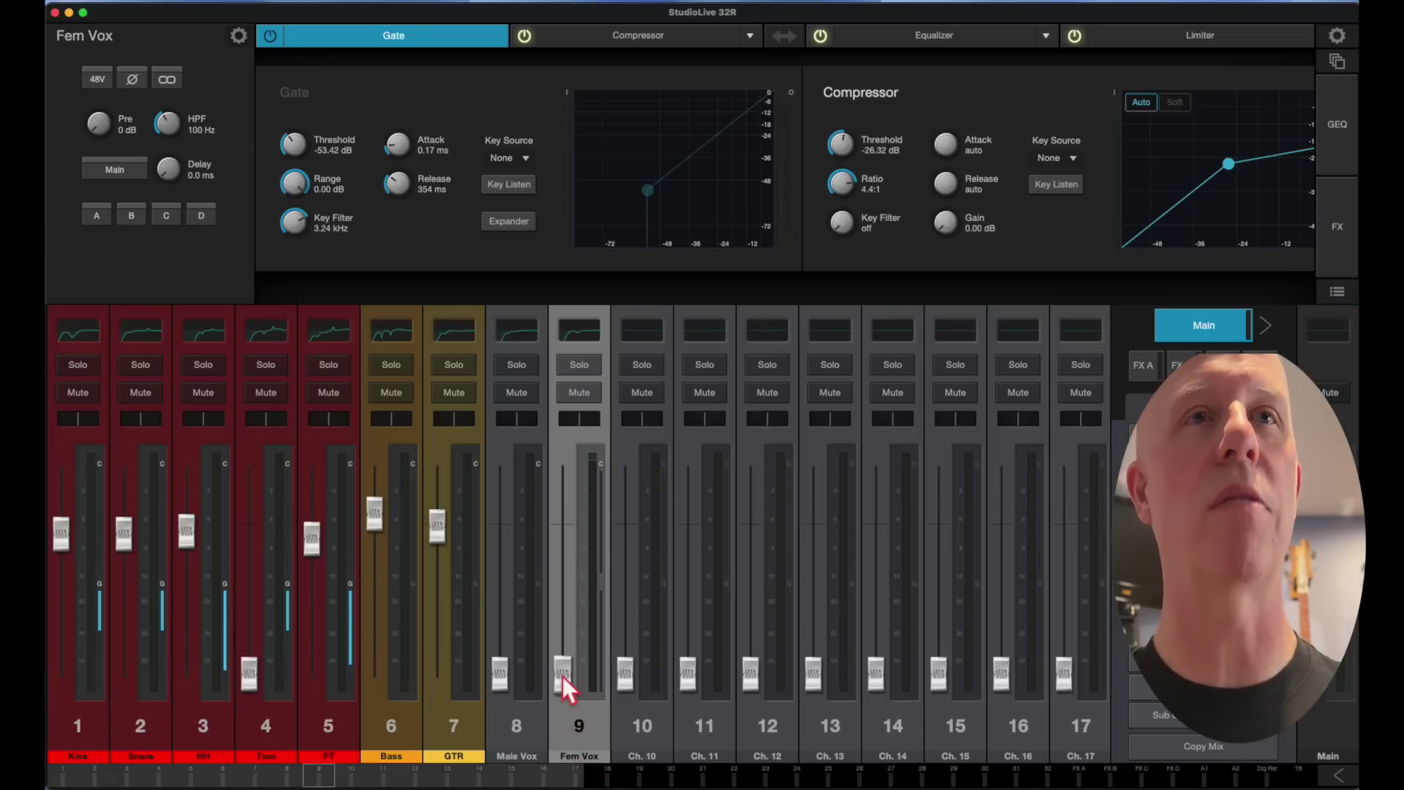
# Step: Raise the Fem Vox, Male Vox, channel 4, Kick and Snare faders, evening out Fem Vox
pyautogui.moveTo(563, 677); pyautogui.dragTo(561, 549)
pyautogui.moveTo(504, 671); pyautogui.dragTo(487, 510)
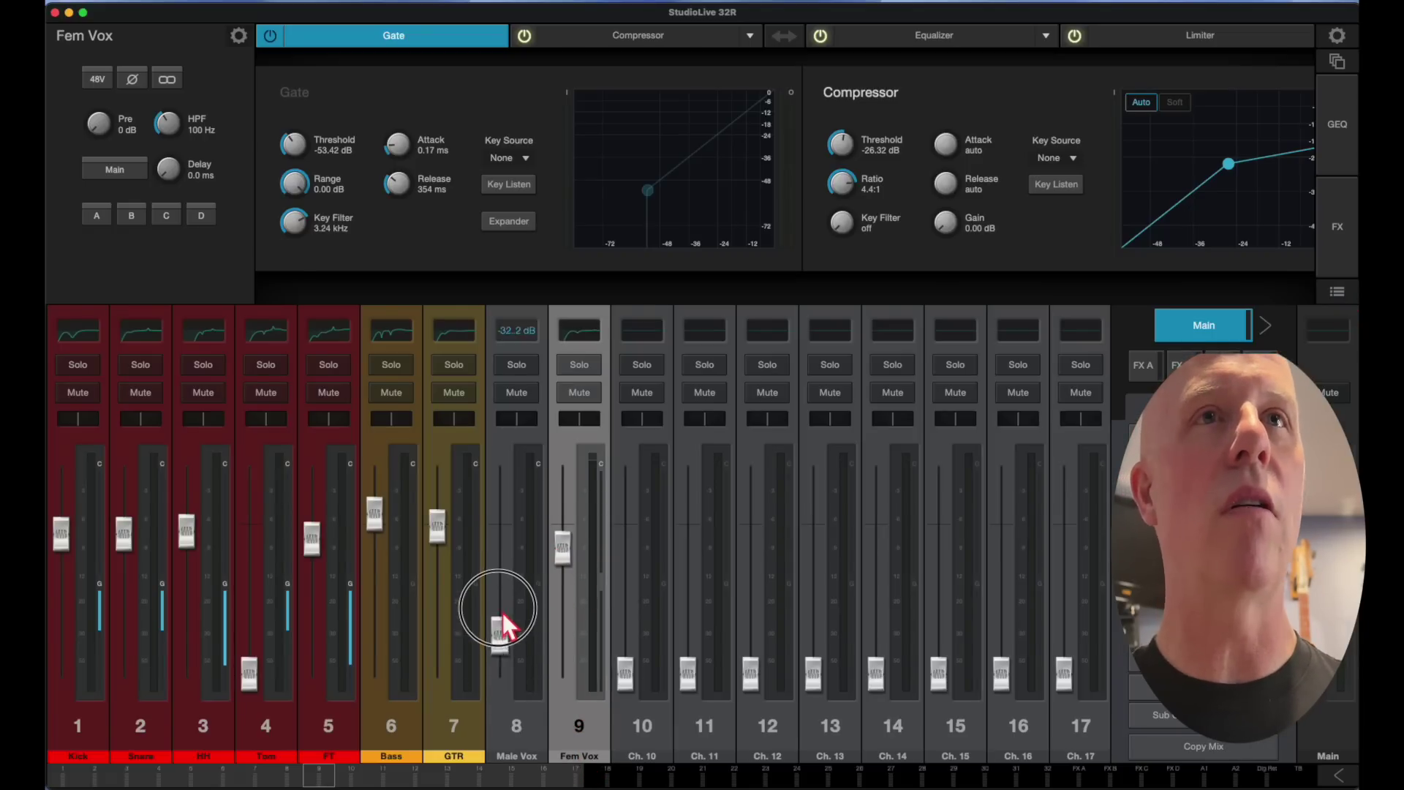
pyautogui.moveTo(247, 677); pyautogui.dragTo(248, 537)
pyautogui.moveTo(62, 534); pyautogui.dragTo(73, 499)
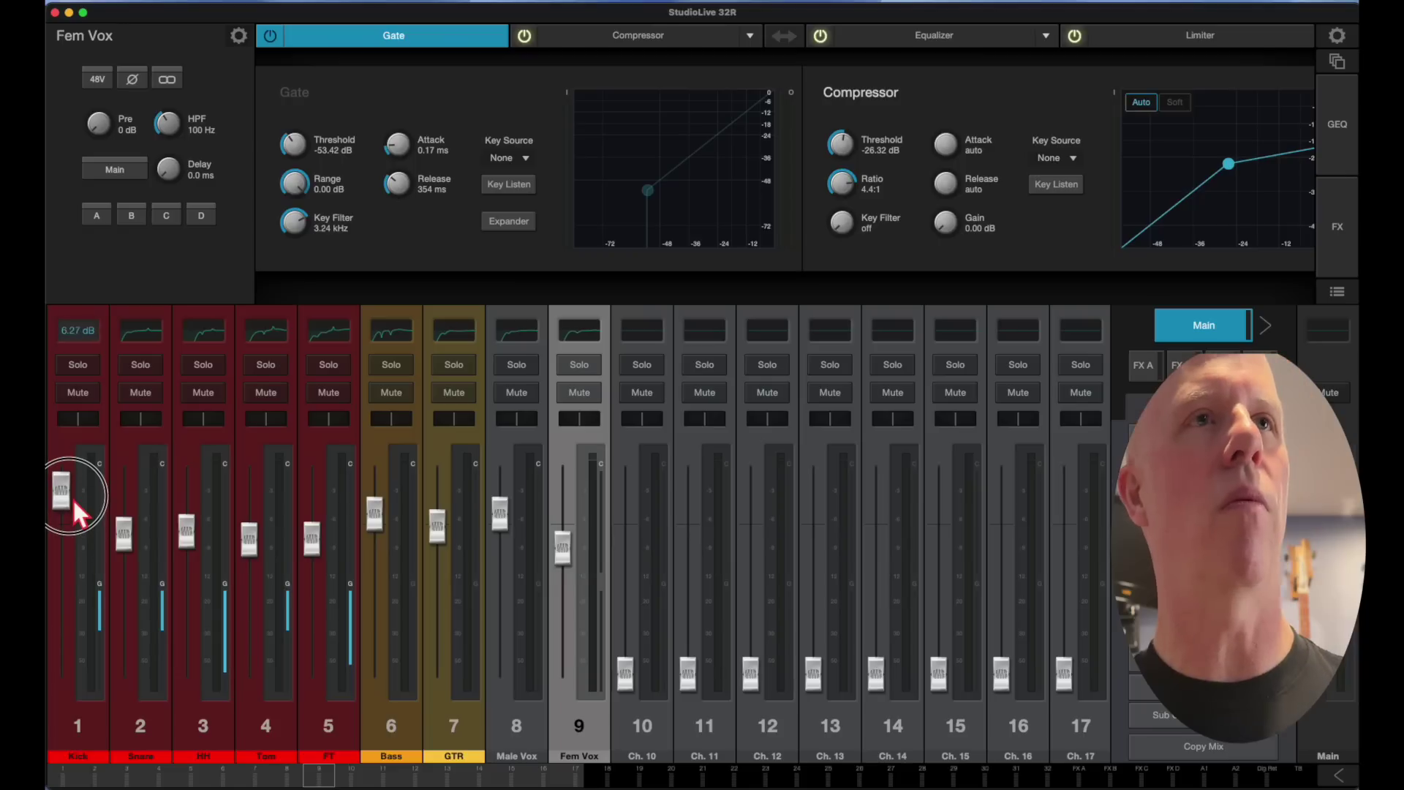
pyautogui.moveTo(128, 542)
pyautogui.mouseDown()
pyautogui.moveTo(125, 507)
pyautogui.moveTo(62, 519)
pyautogui.mouseUp()
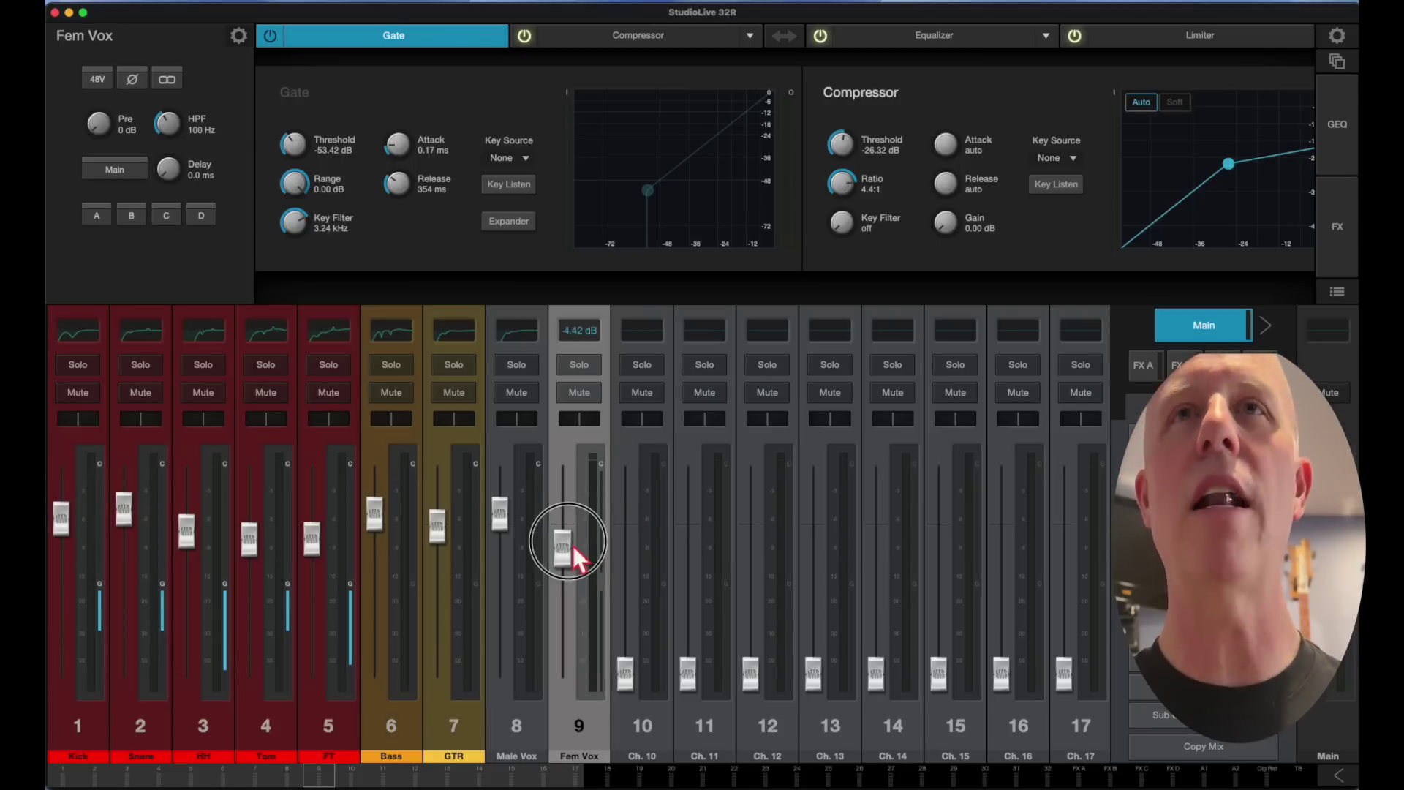
pyautogui.moveTo(582, 555); pyautogui.dragTo(571, 524)
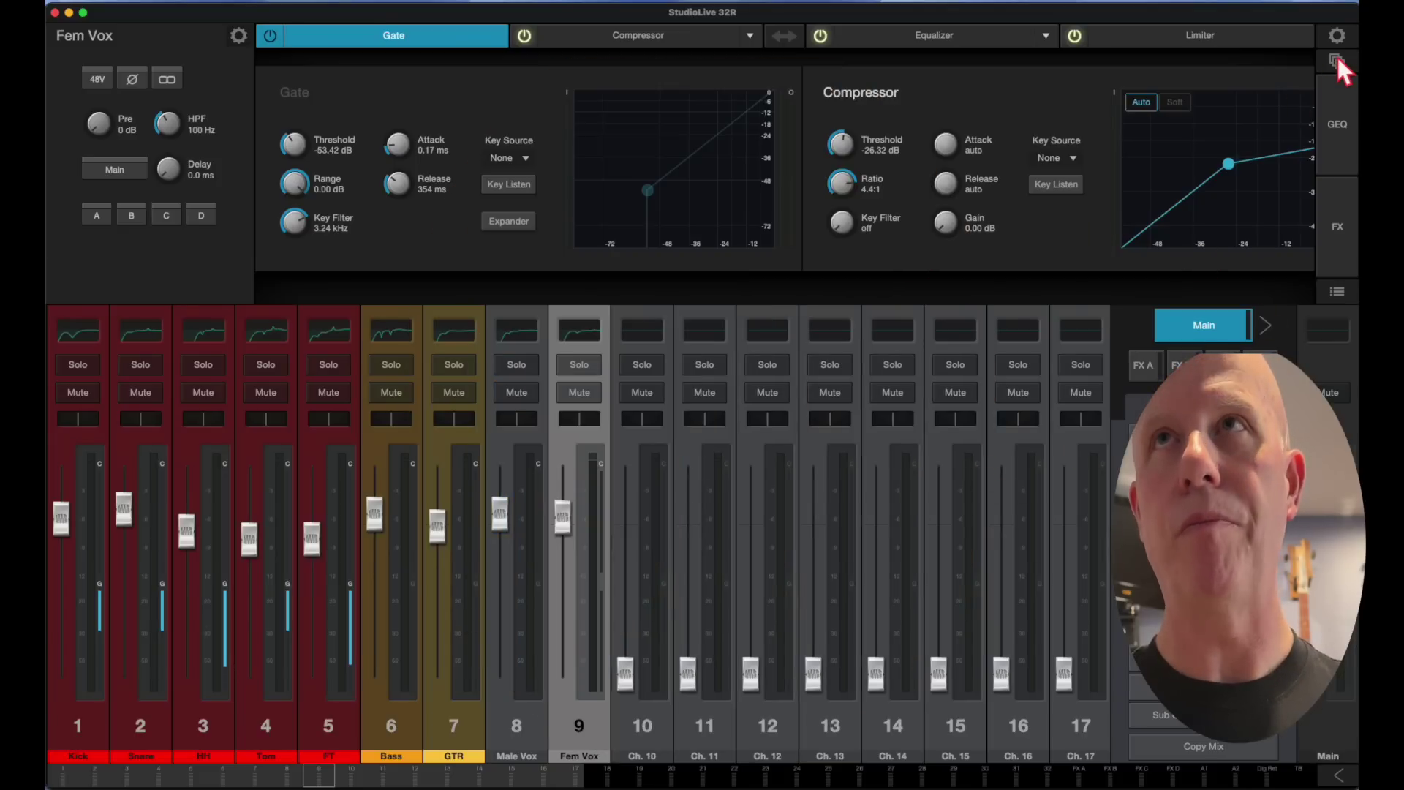
# Step: Store the current project and the First Gig scene, then view mixer projects in Import/Export
pyautogui.click(1336, 55)
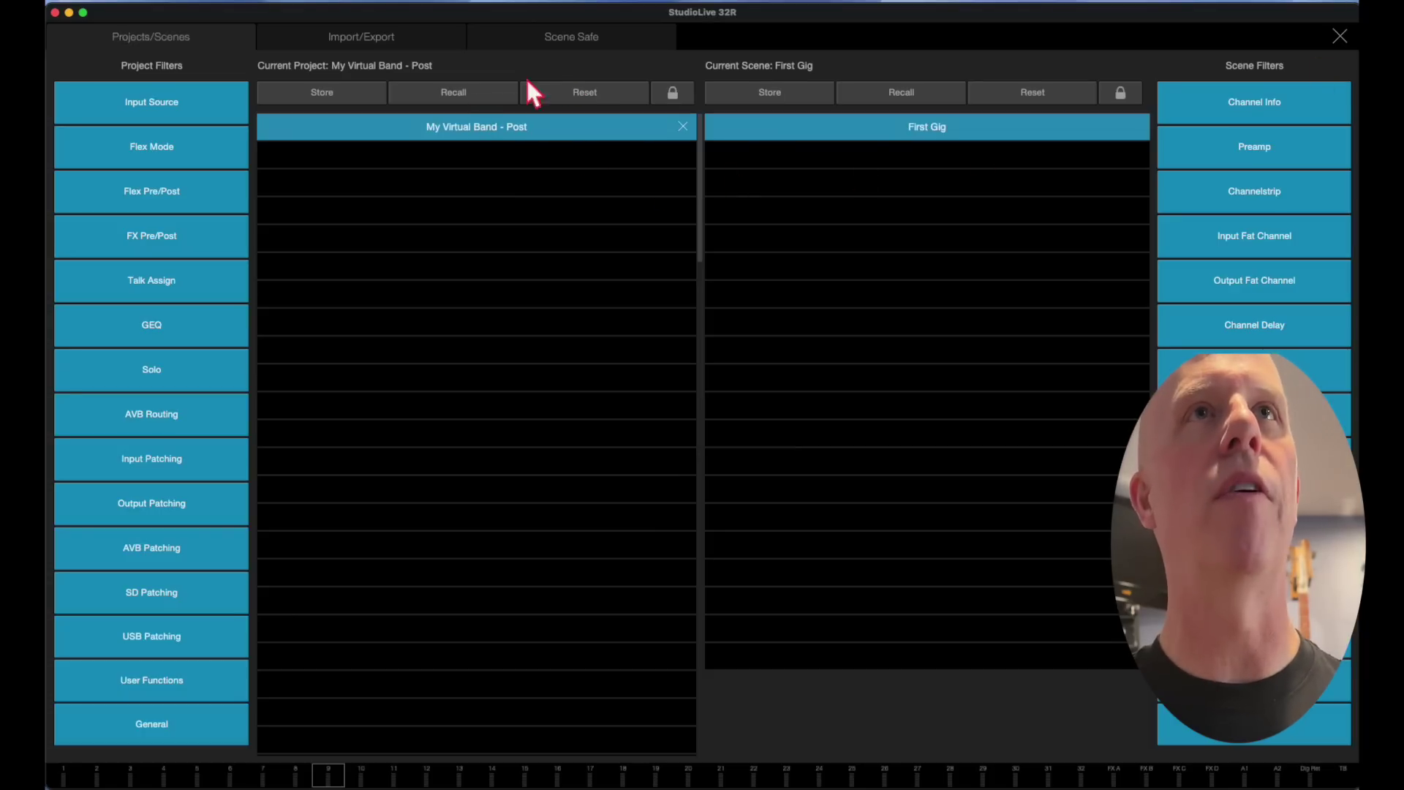
pyautogui.click(340, 97)
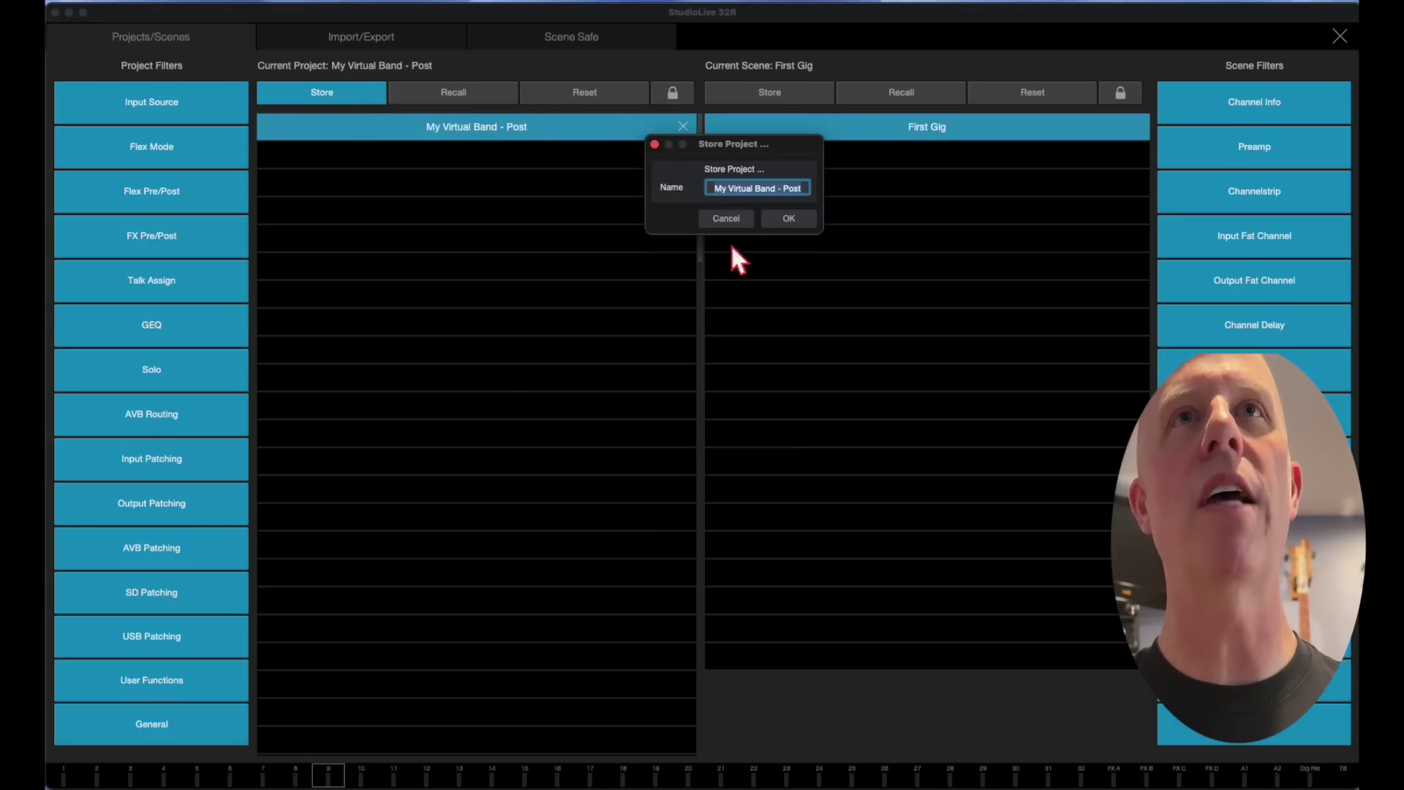
pyautogui.click(789, 218)
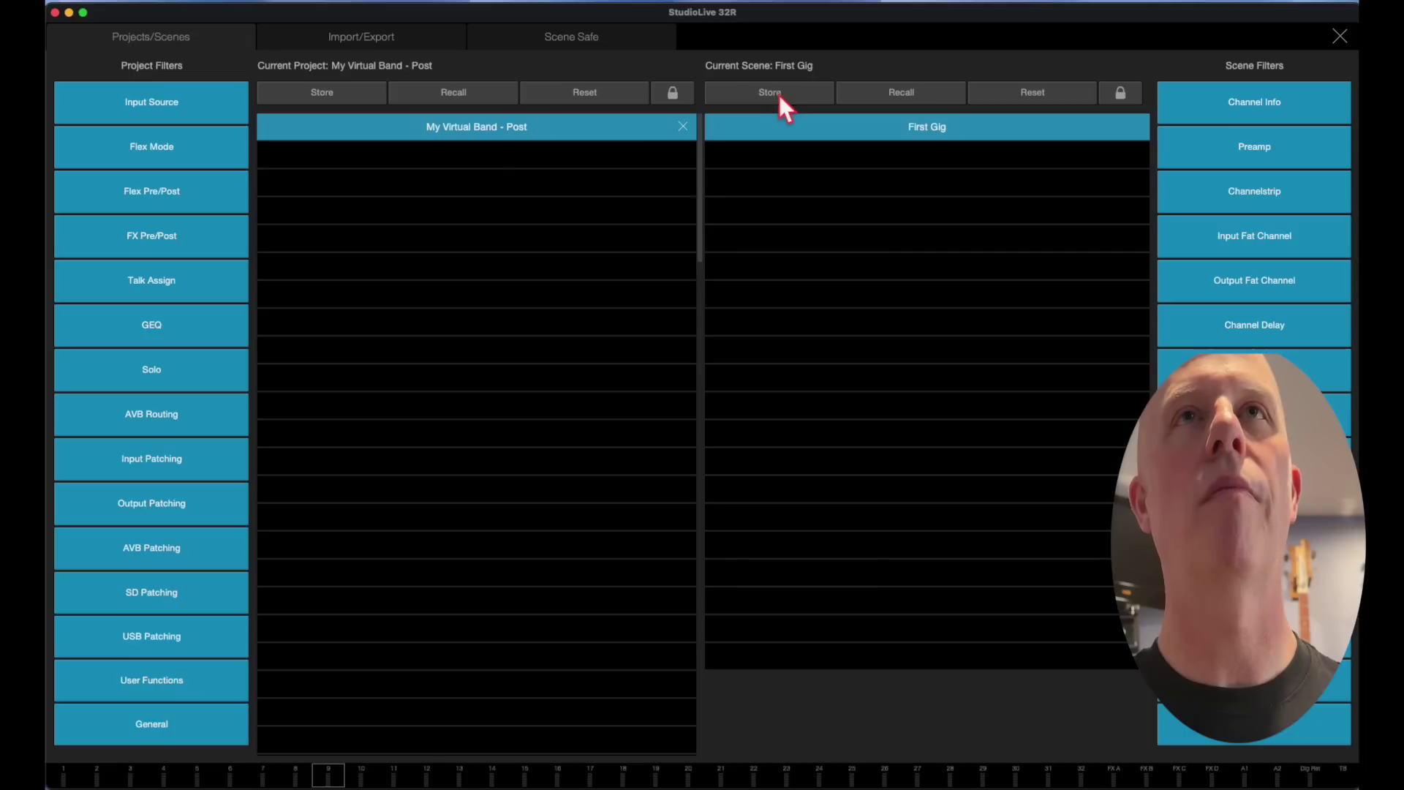
pyautogui.click(778, 92)
pyautogui.click(788, 218)
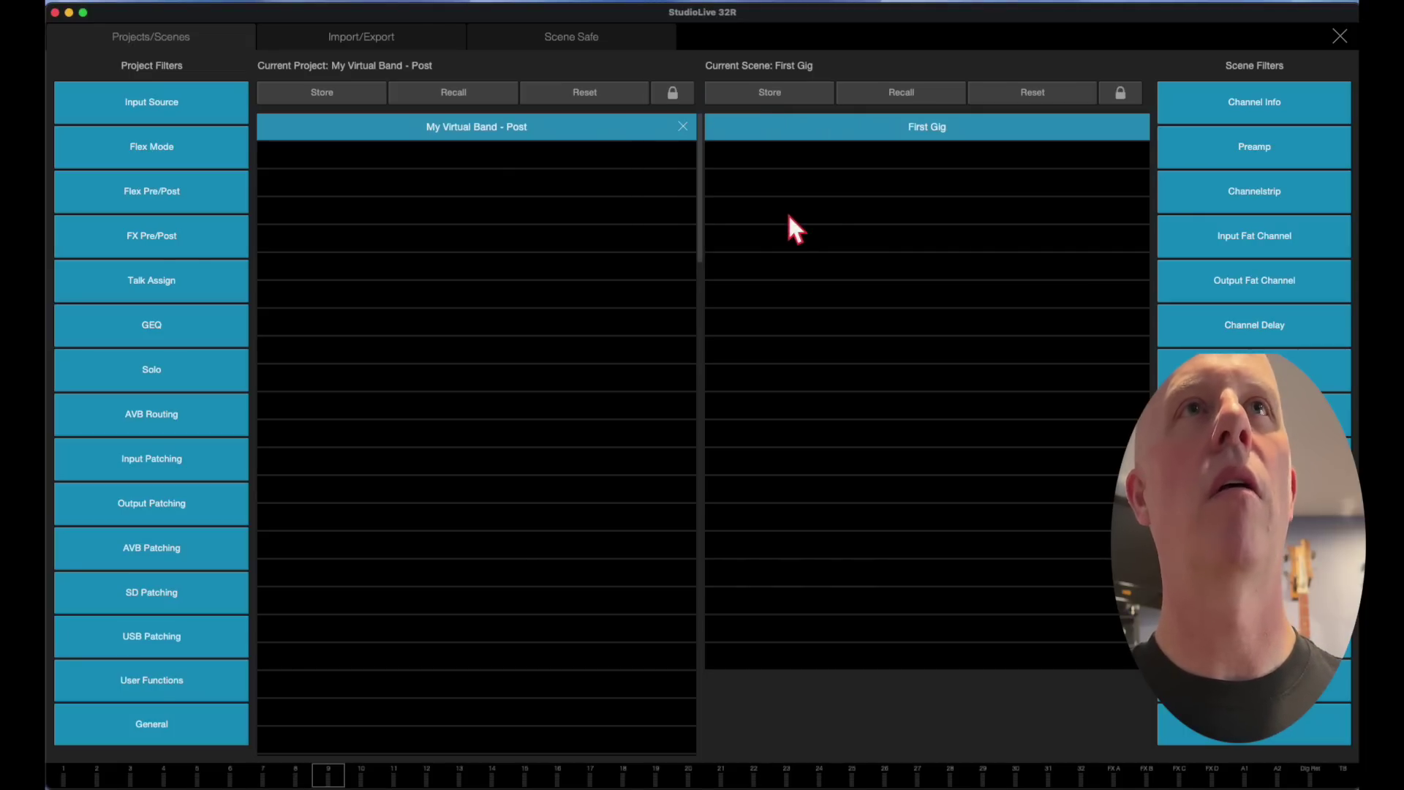
pyautogui.click(361, 36)
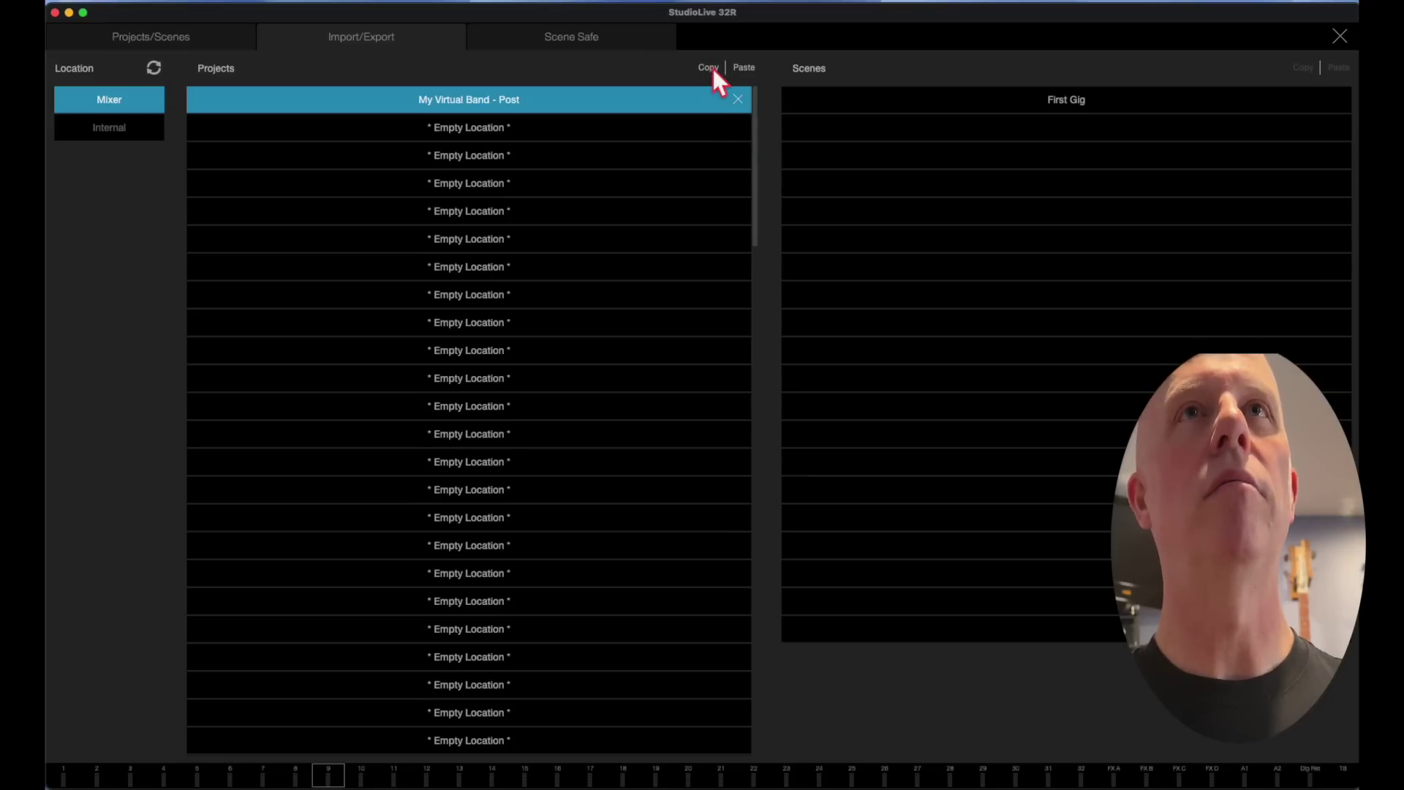
# Step: Paste My Virtual Band - Post into the Internal project library and close the overlay
pyautogui.click(110, 128)
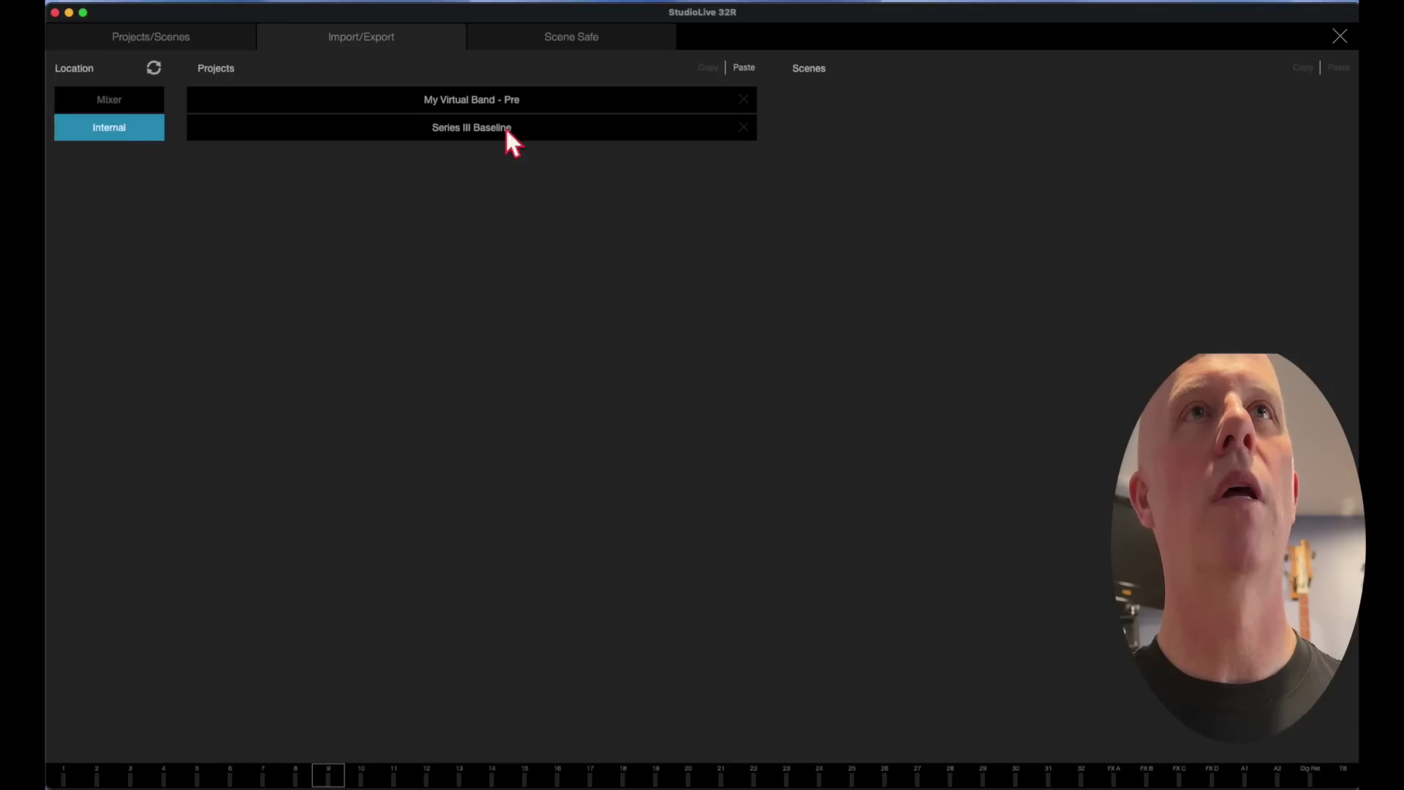
pyautogui.click(746, 66)
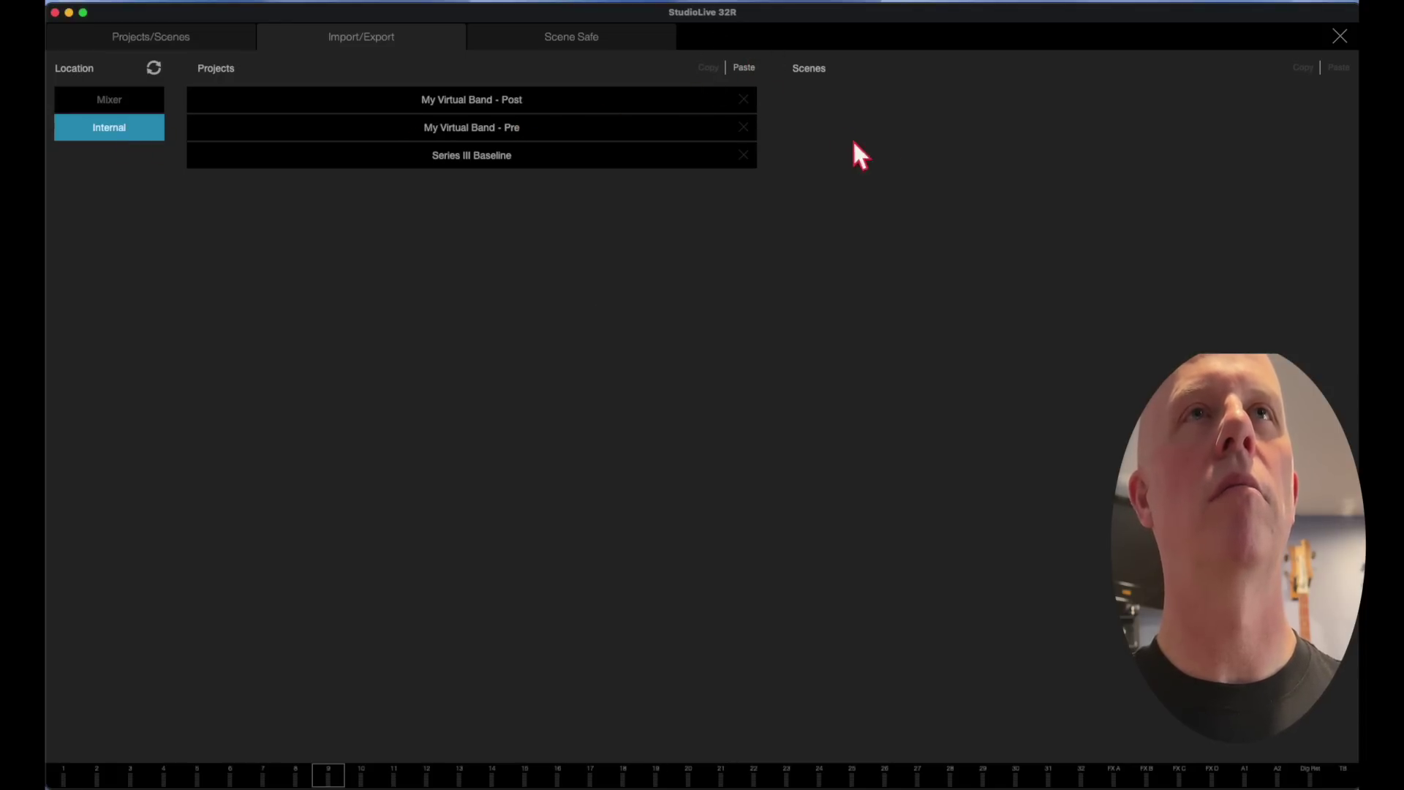
pyautogui.click(1340, 35)
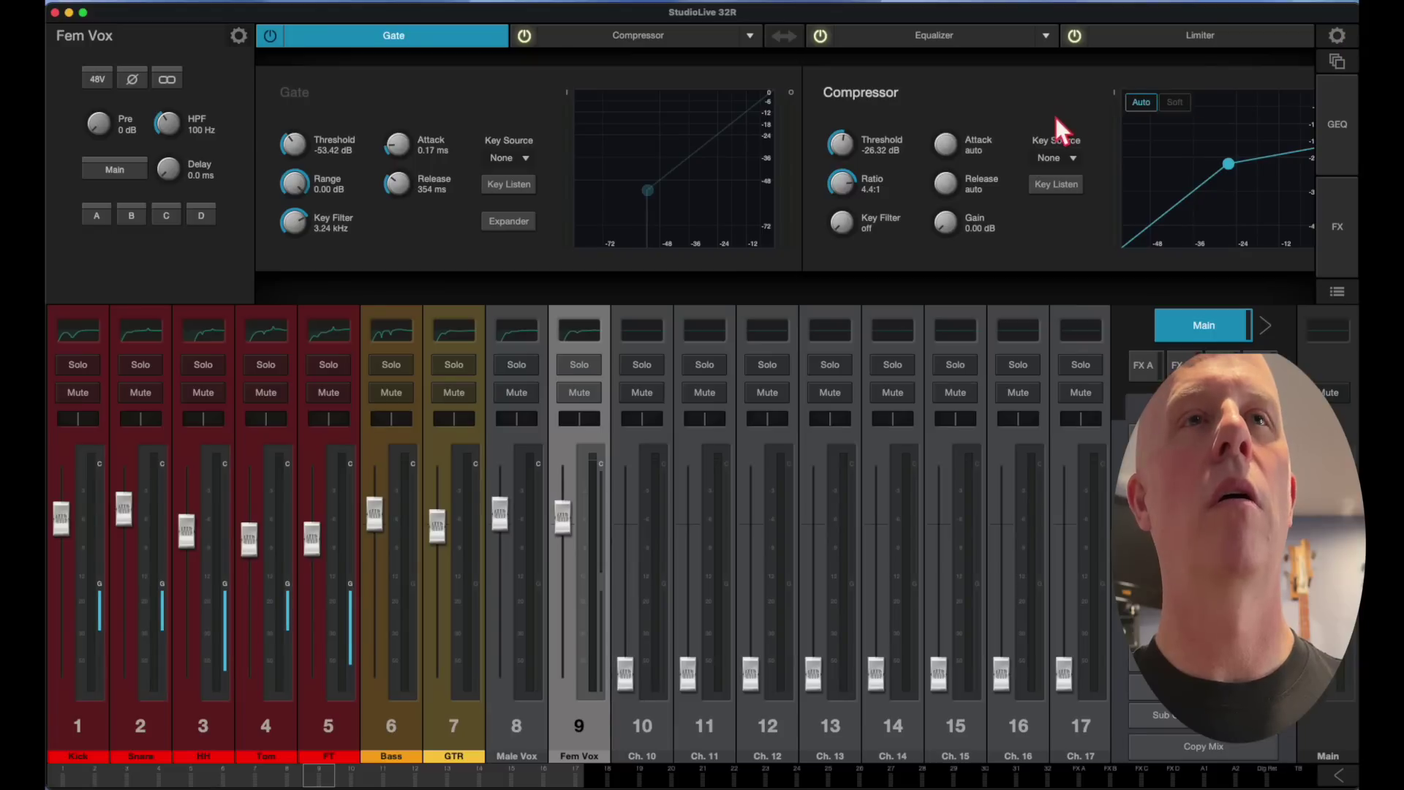
# Step: Close the live 32R window, open the 32R offline editor, and copy My Virtual Band - Post
pyautogui.click(57, 13)
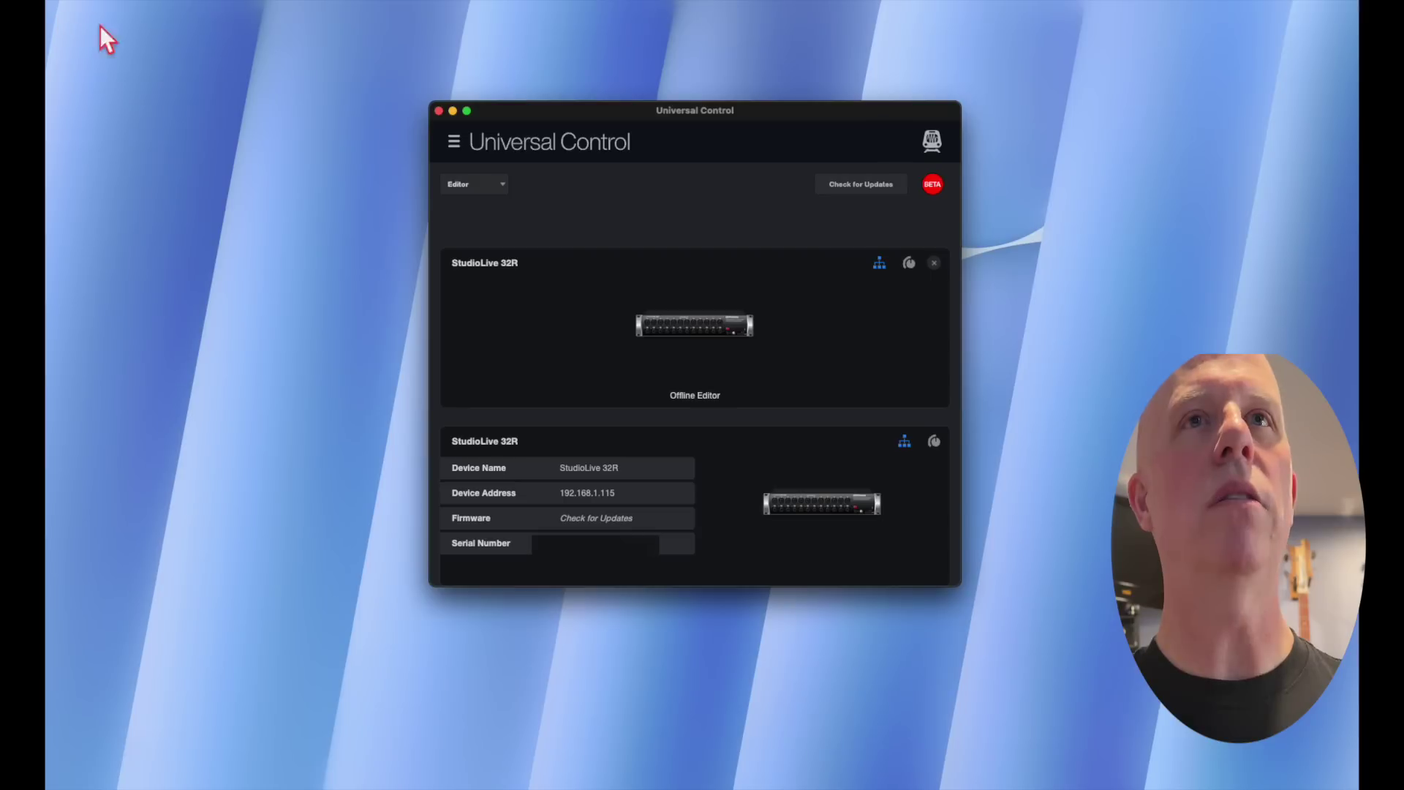
pyautogui.click(706, 325)
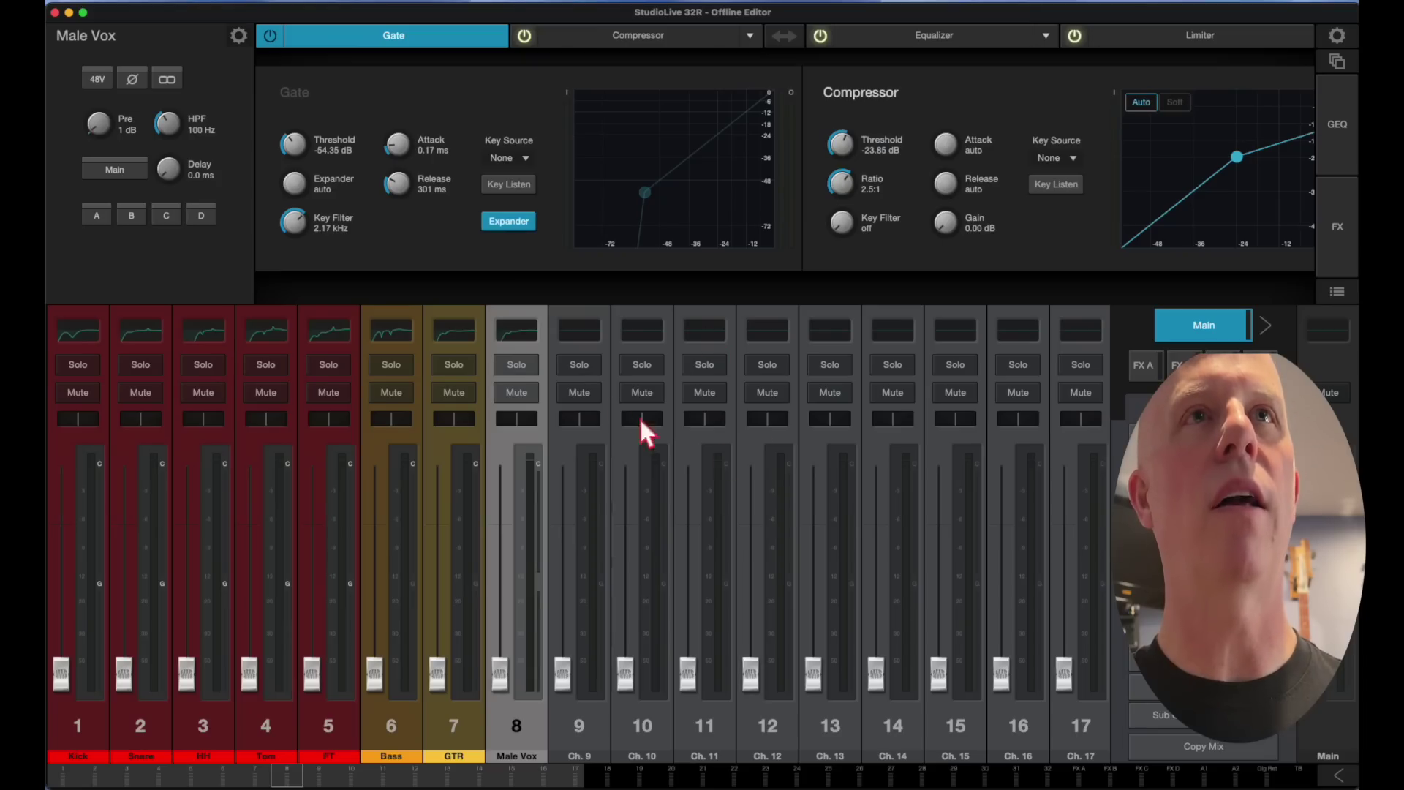
pyautogui.click(1337, 62)
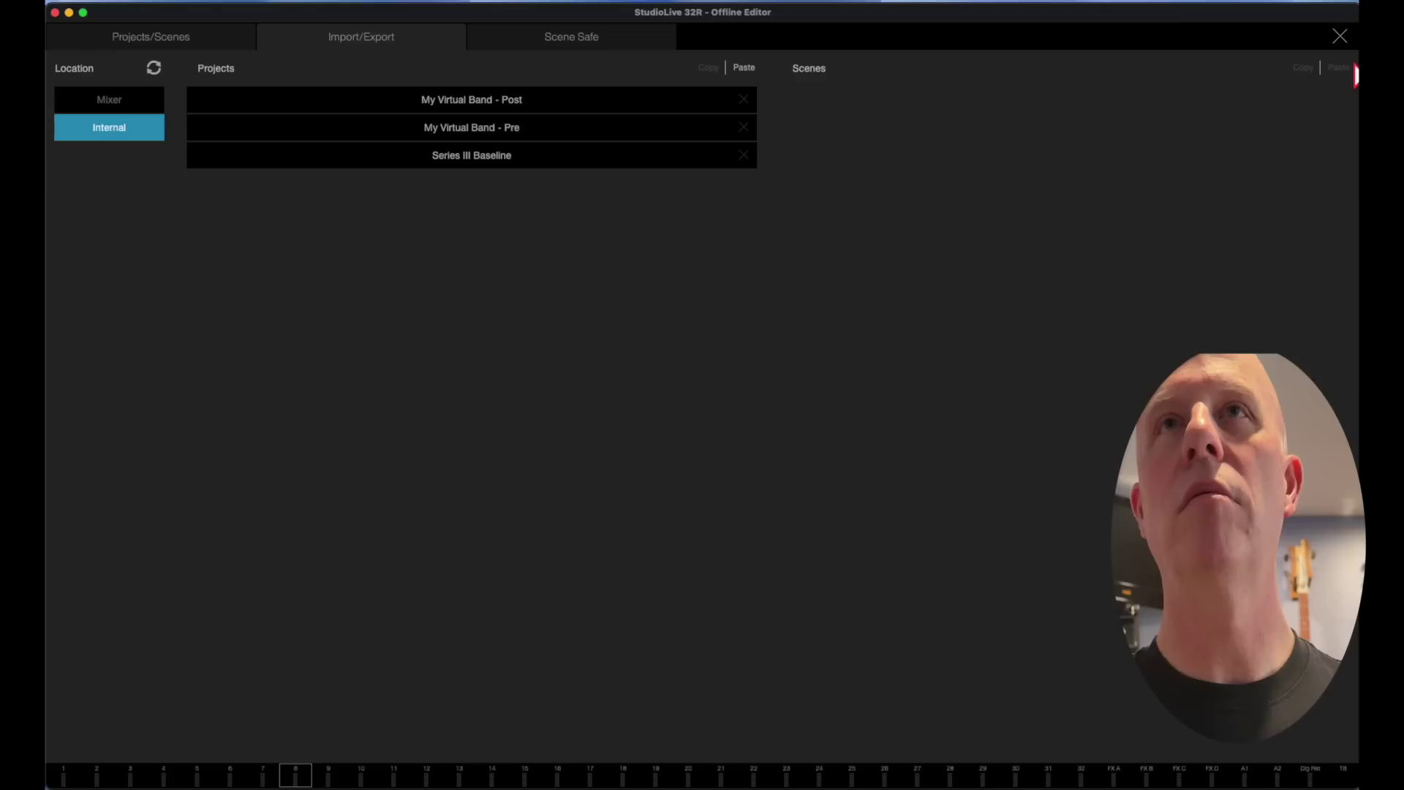
pyautogui.click(462, 102)
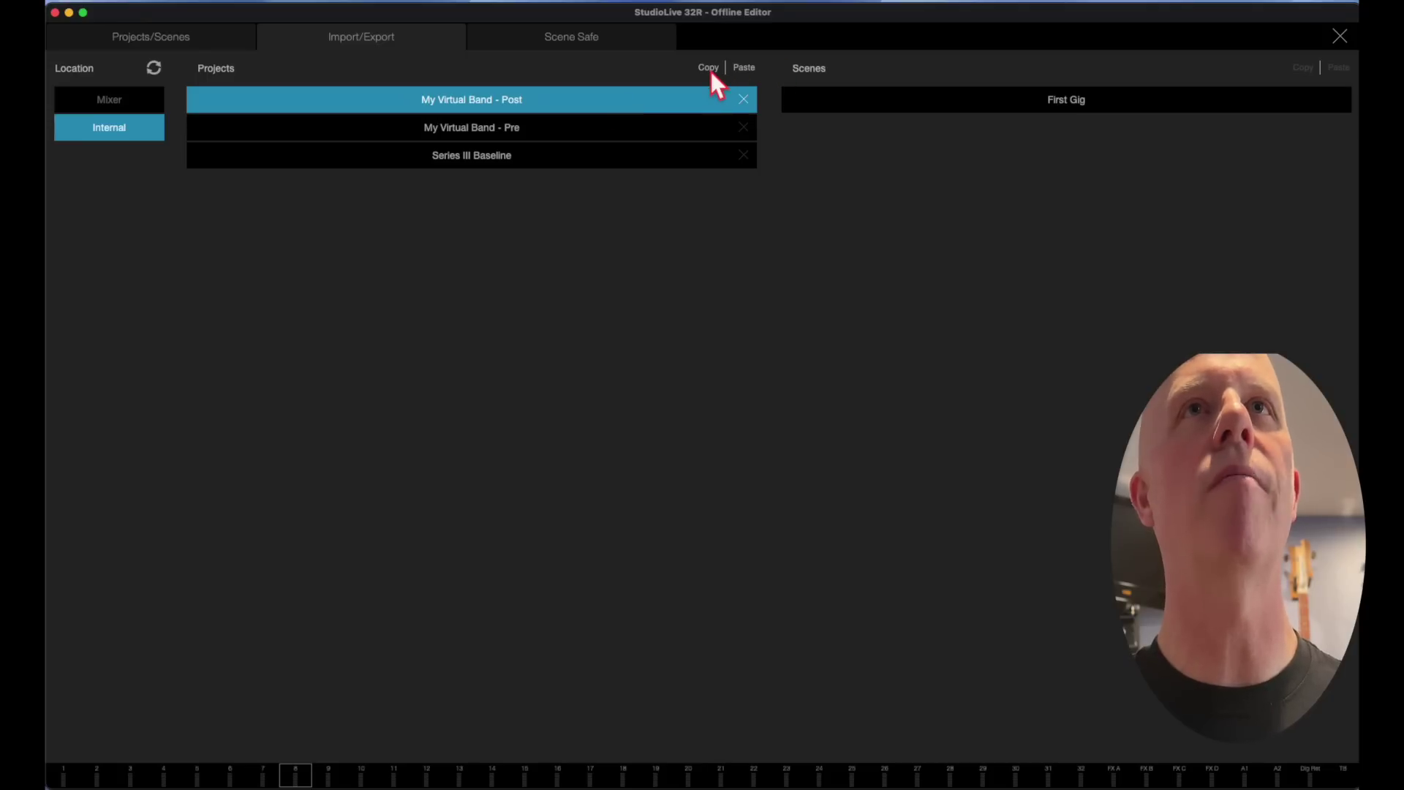
# Step: Paste My Virtual Band - Post into the editor's Mixer projects and recall its First Gig scene
pyautogui.click(125, 103)
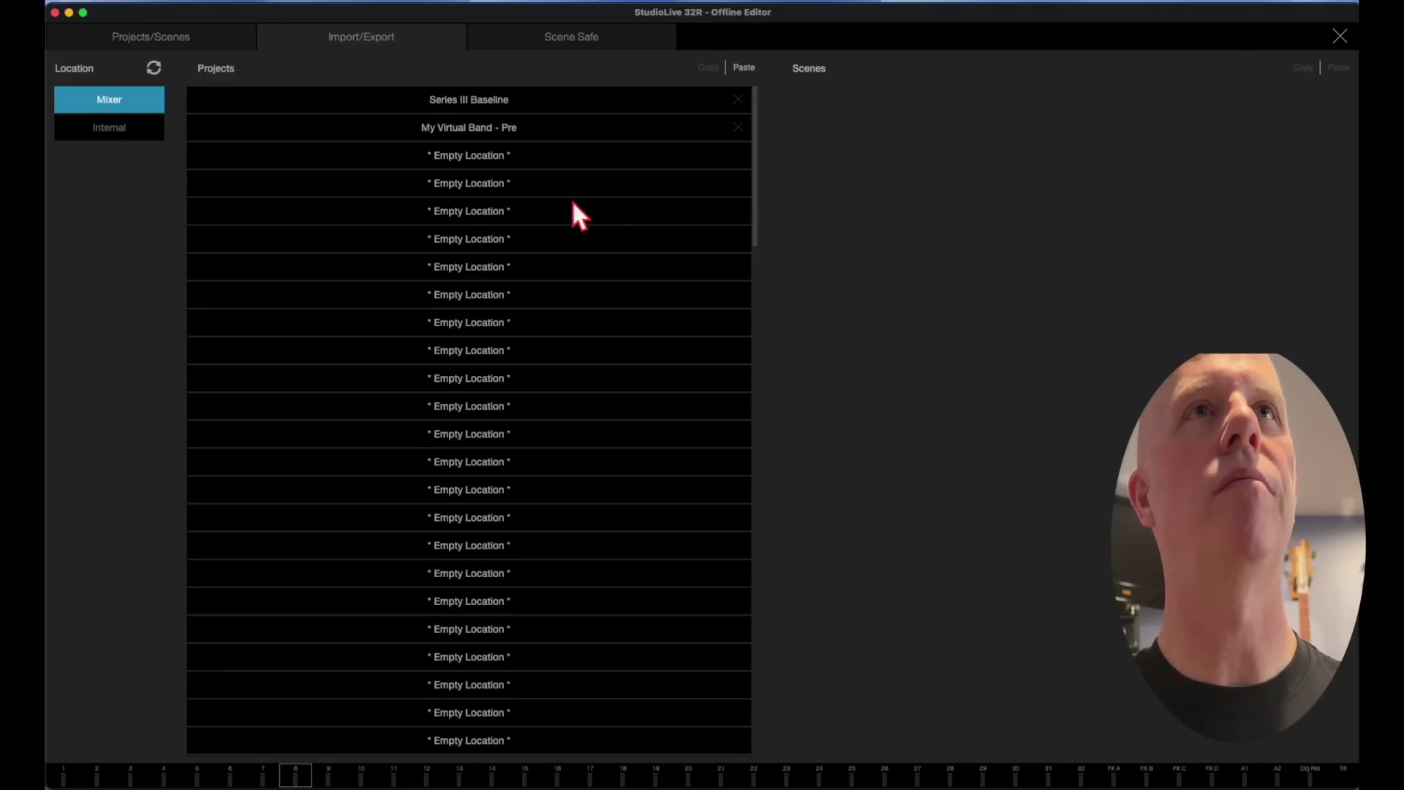
pyautogui.click(747, 67)
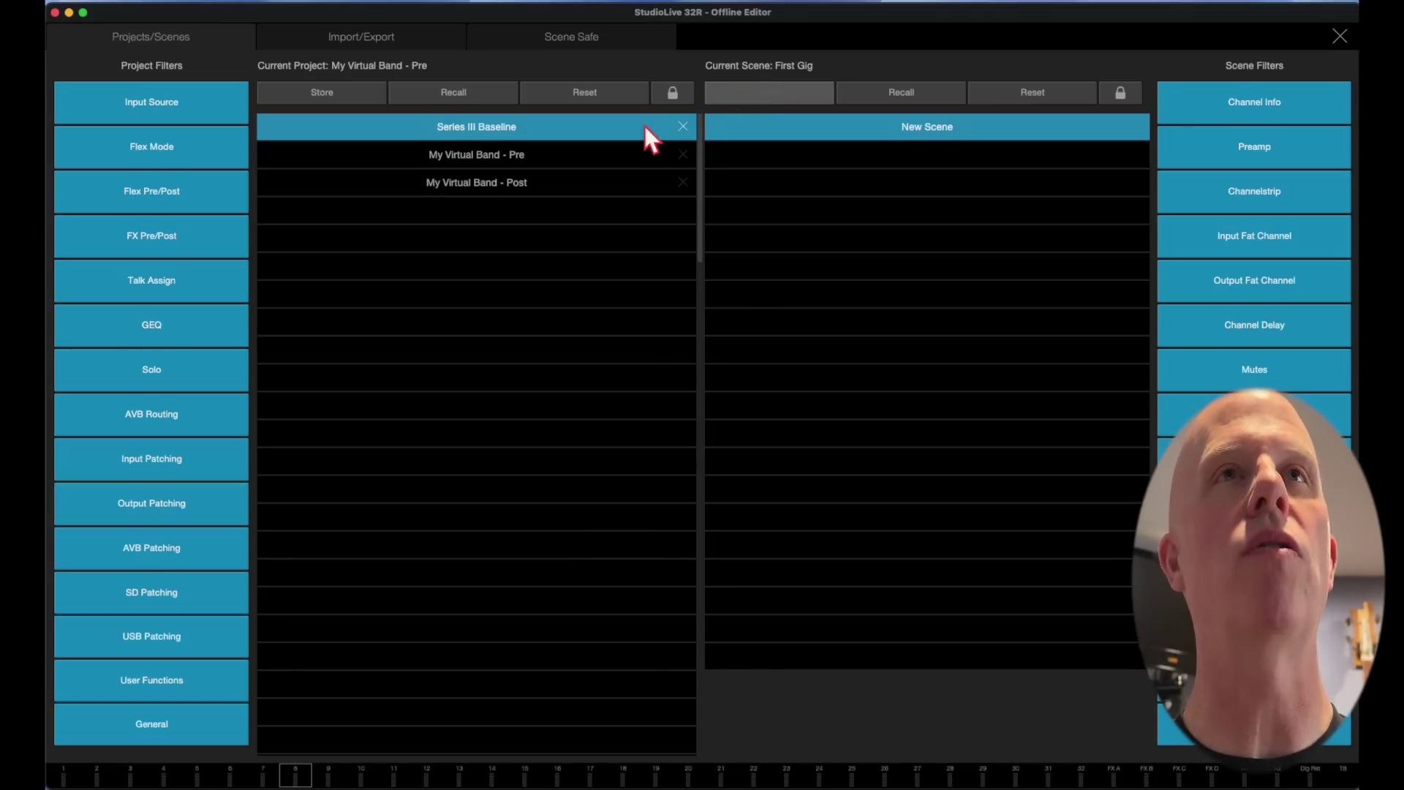
pyautogui.click(538, 193)
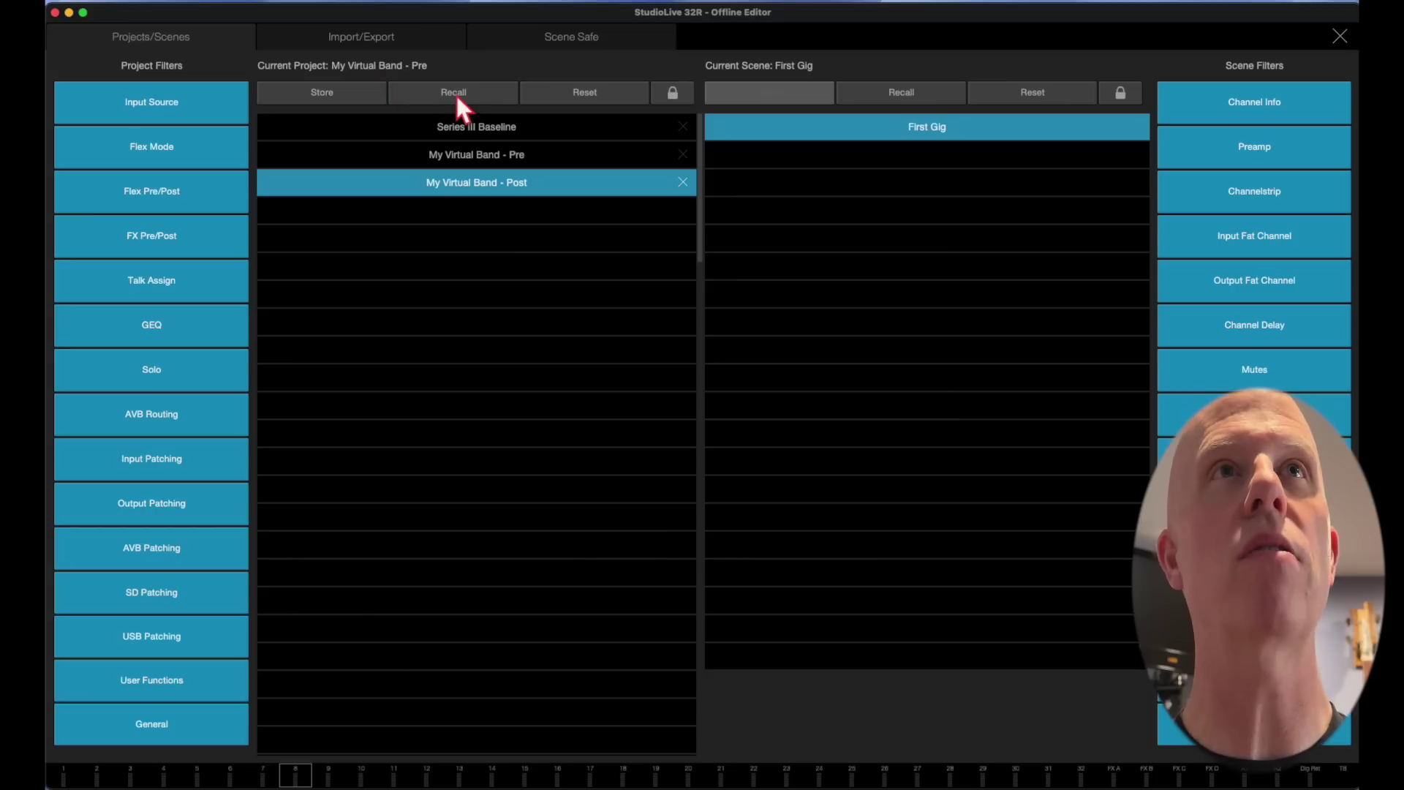
pyautogui.click(1339, 35)
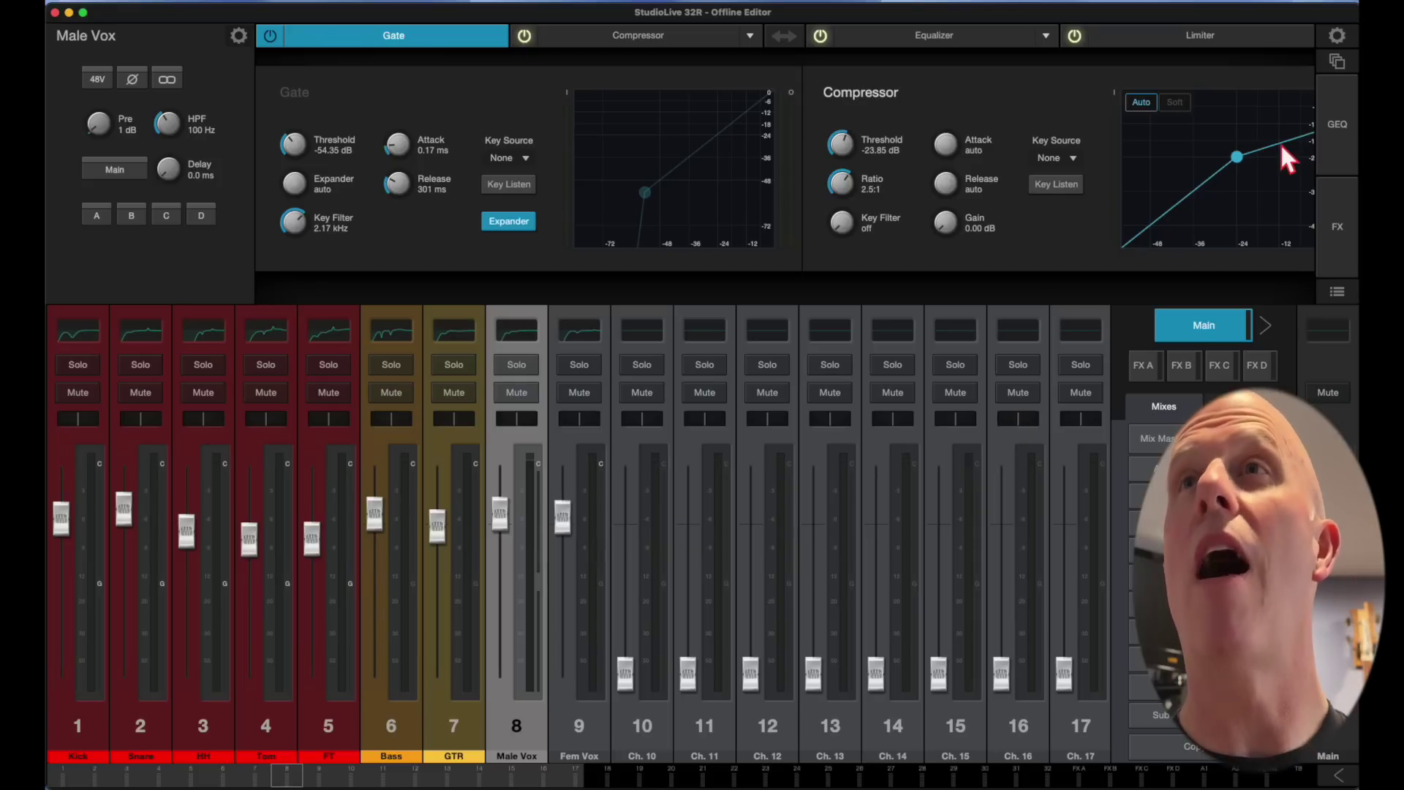
# Step: Delete the My Virtual Band - Pre project from Projects/Scenes, confirming with Yes
pyautogui.click(1340, 64)
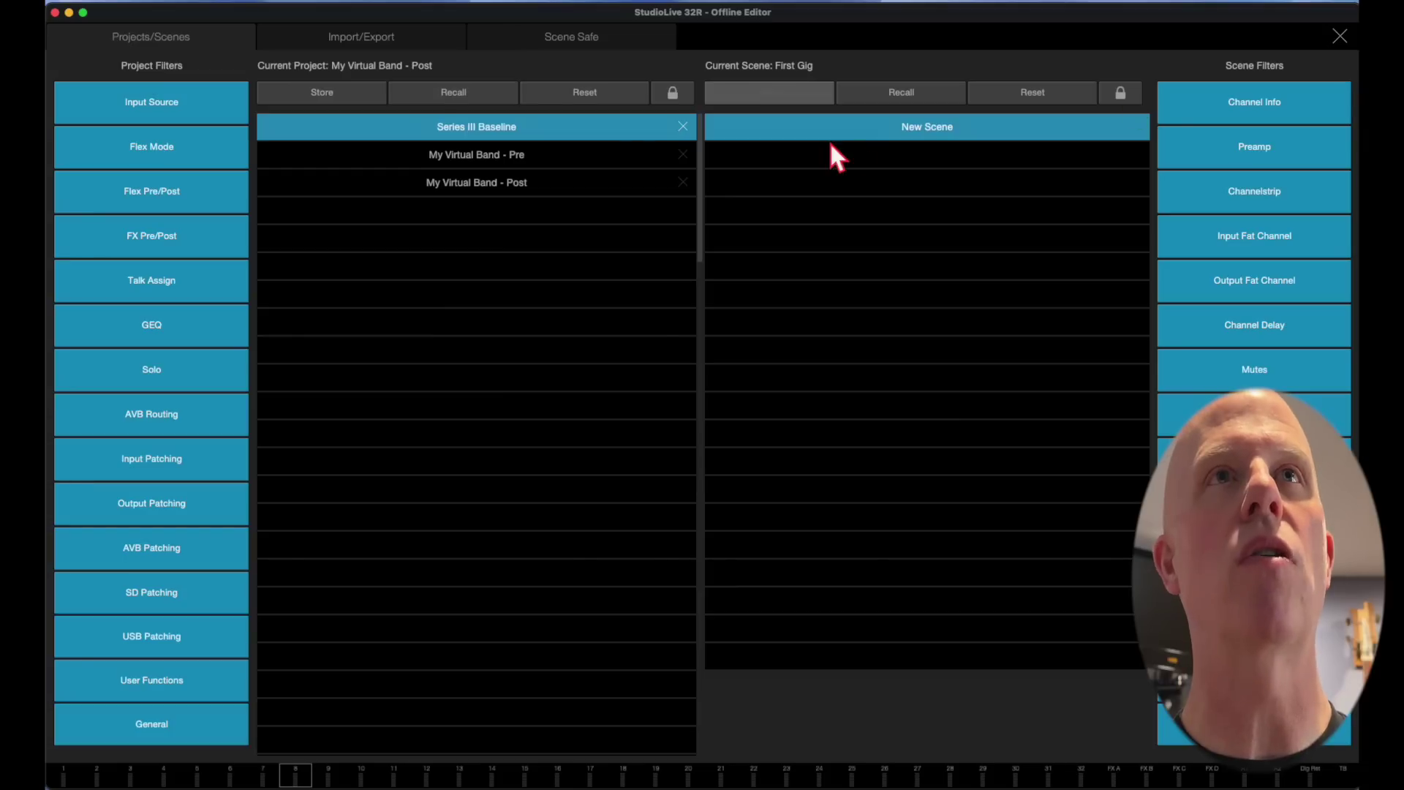
pyautogui.click(554, 164)
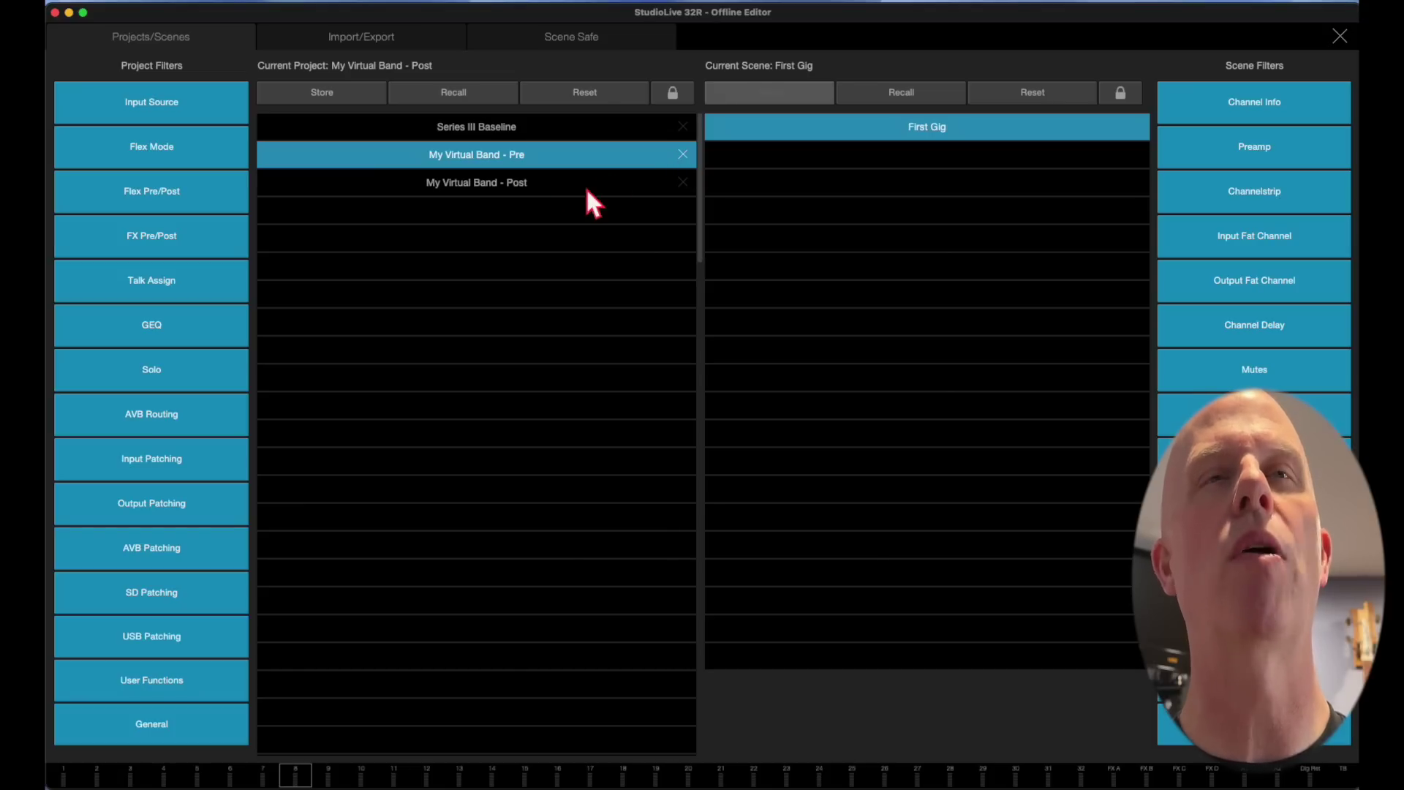
pyautogui.click(685, 154)
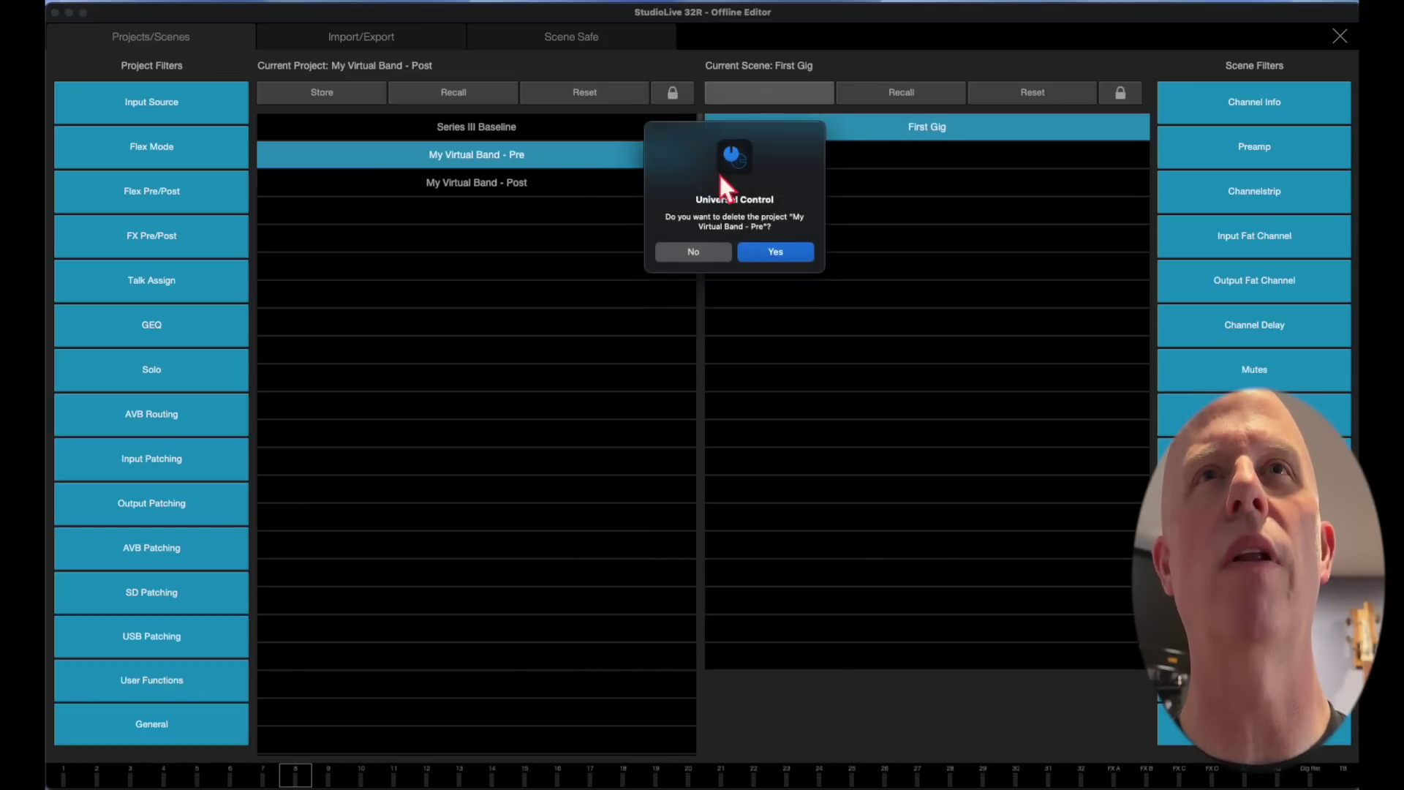
pyautogui.click(777, 253)
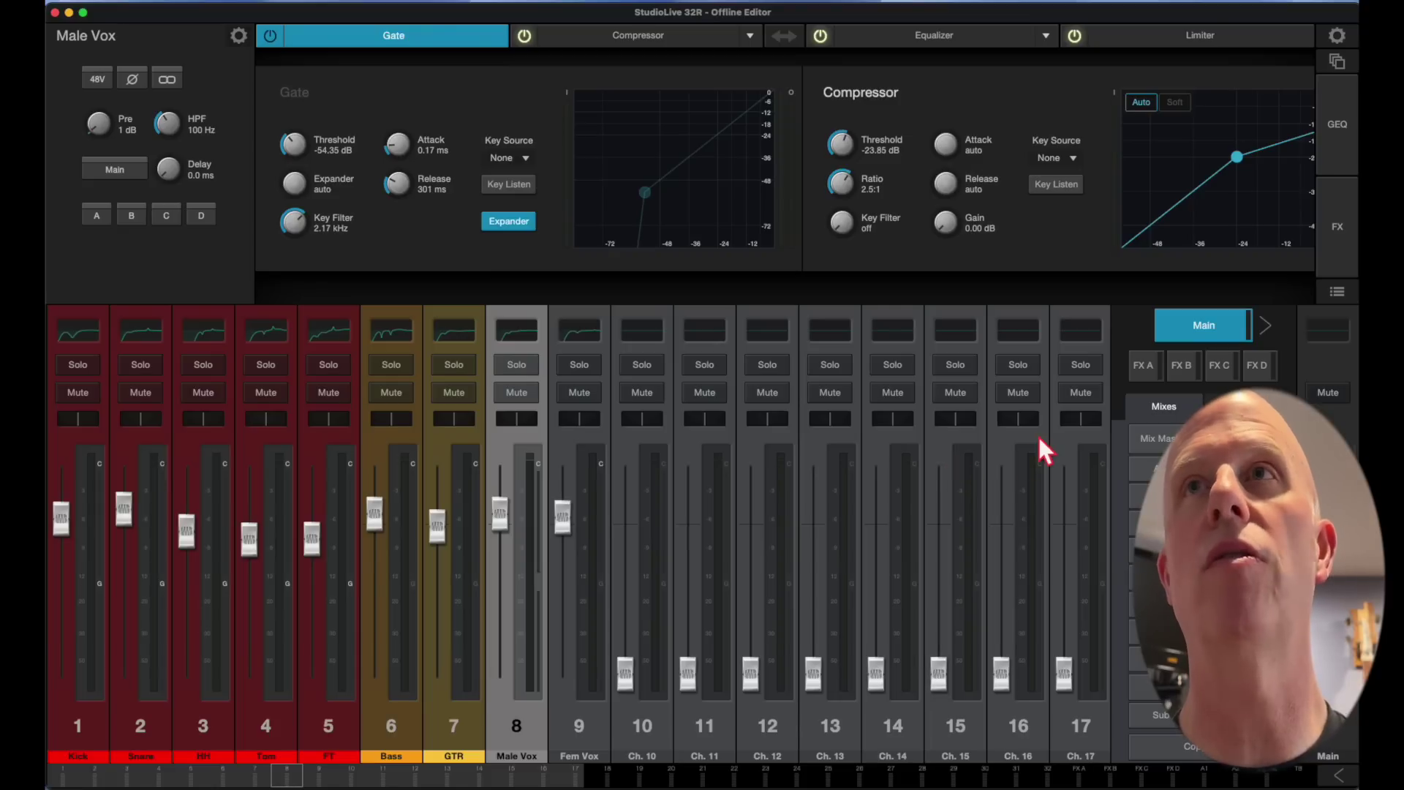
# Step: View the offline editor's Digital Patching settings, then close them
pyautogui.click(1337, 36)
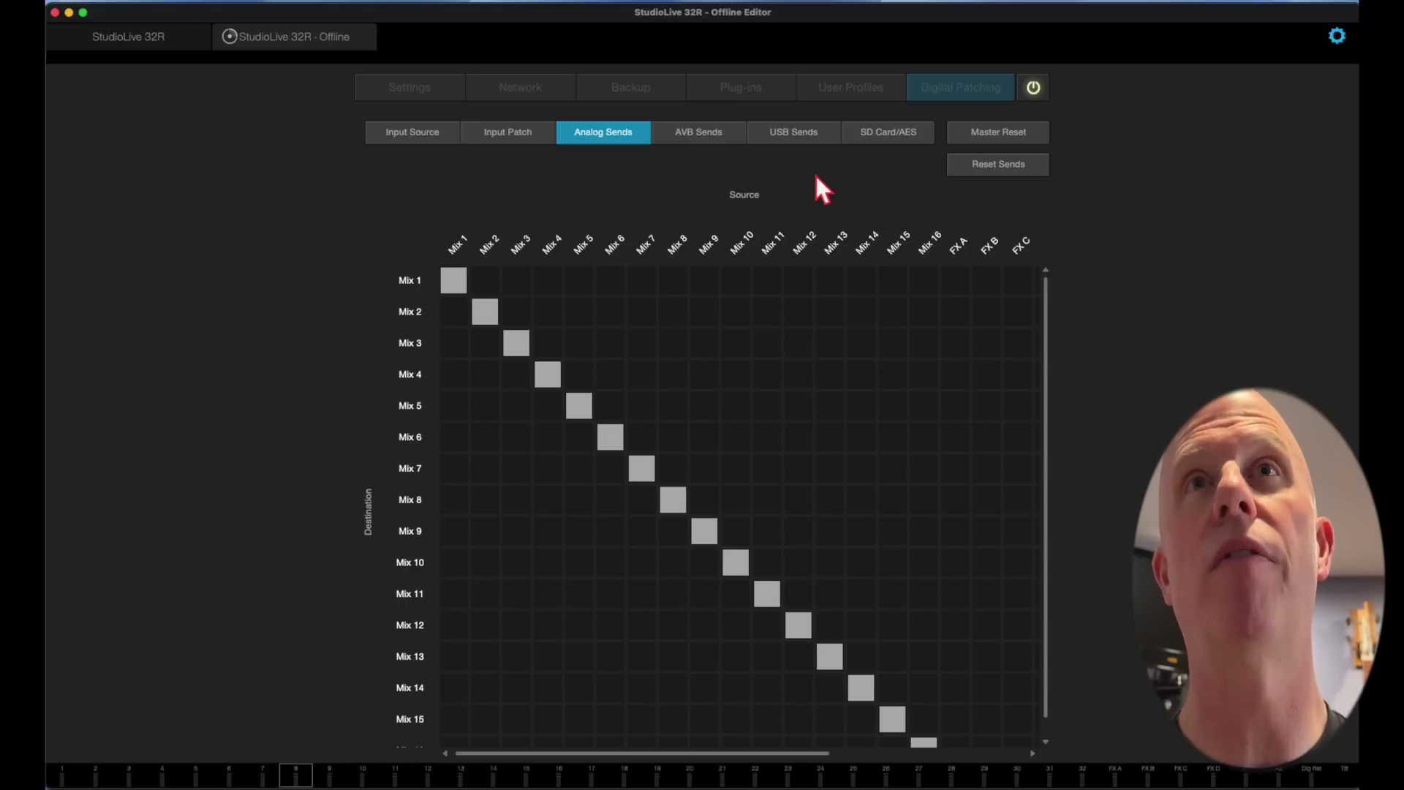
pyautogui.click(1339, 37)
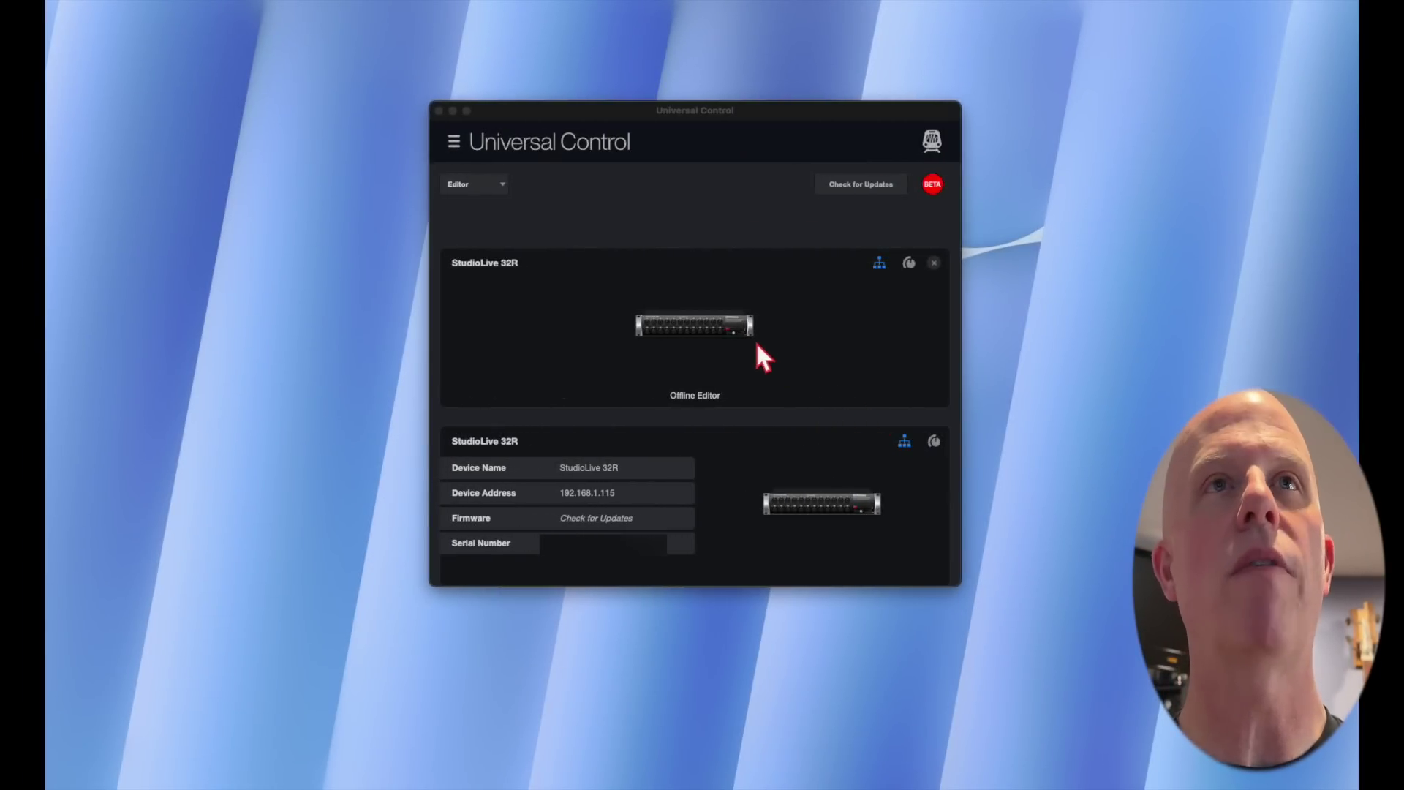
# Step: Open a StudioLive 24R offline editor, check its empty project list, and close it
pyautogui.click(504, 188)
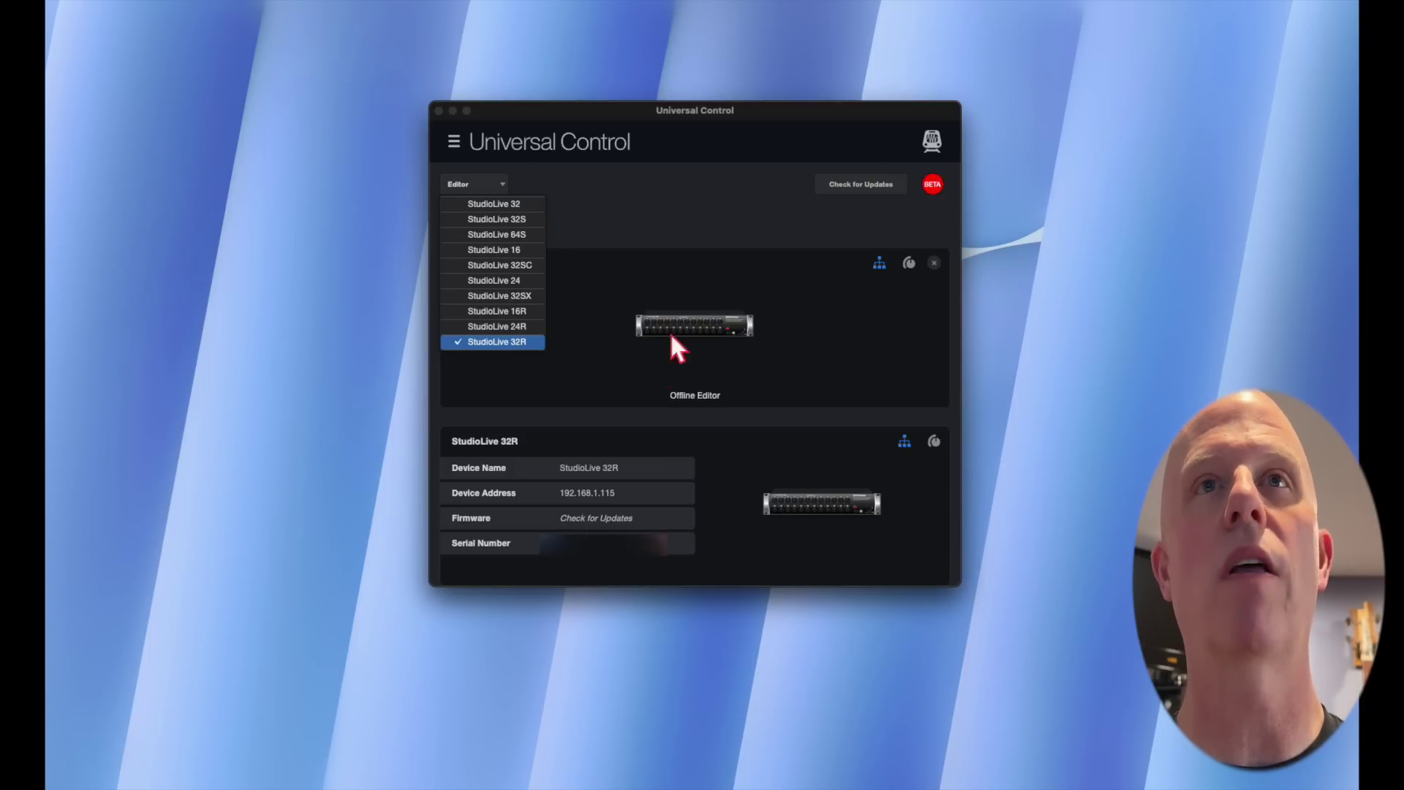
pyautogui.click(588, 351)
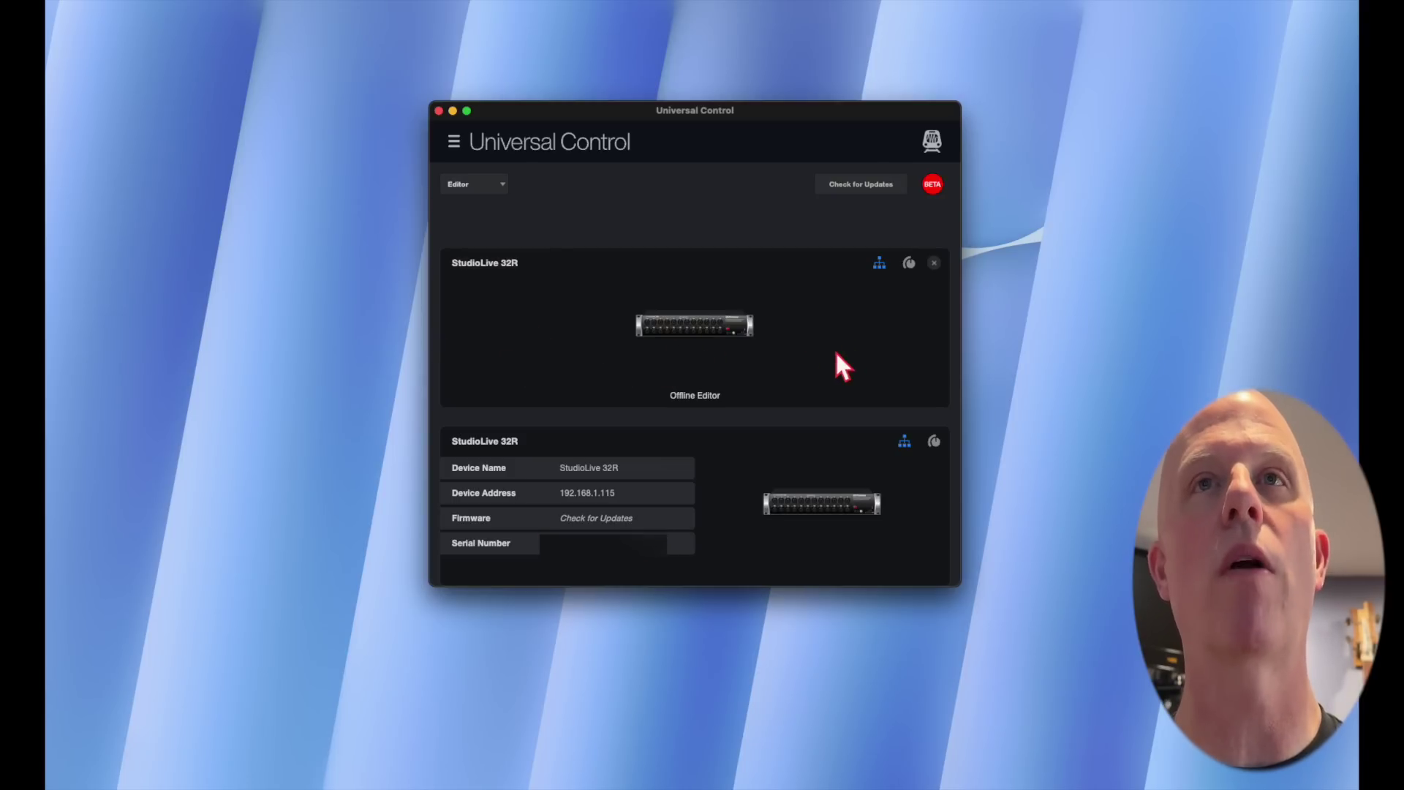
pyautogui.click(733, 327)
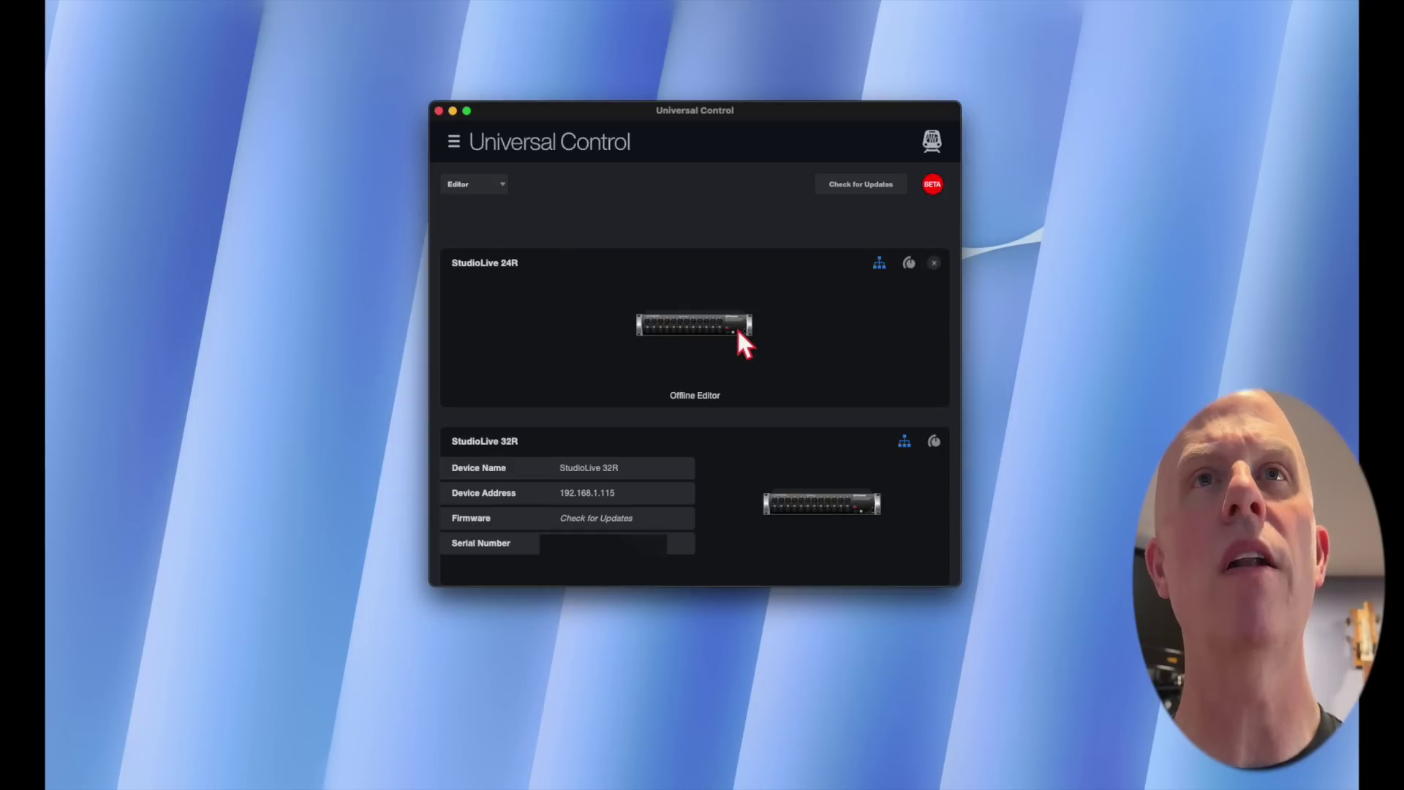
pyautogui.click(738, 330)
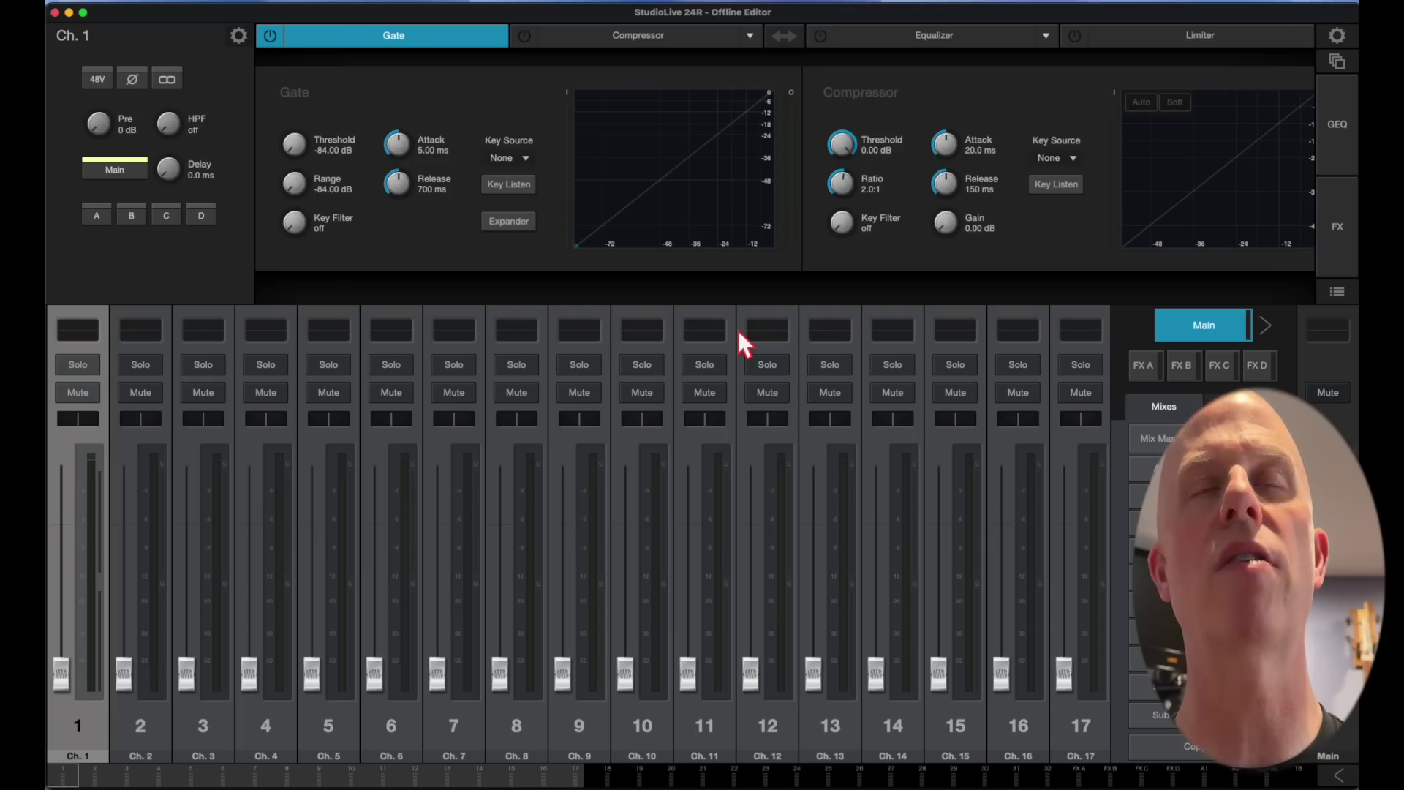
pyautogui.click(1343, 58)
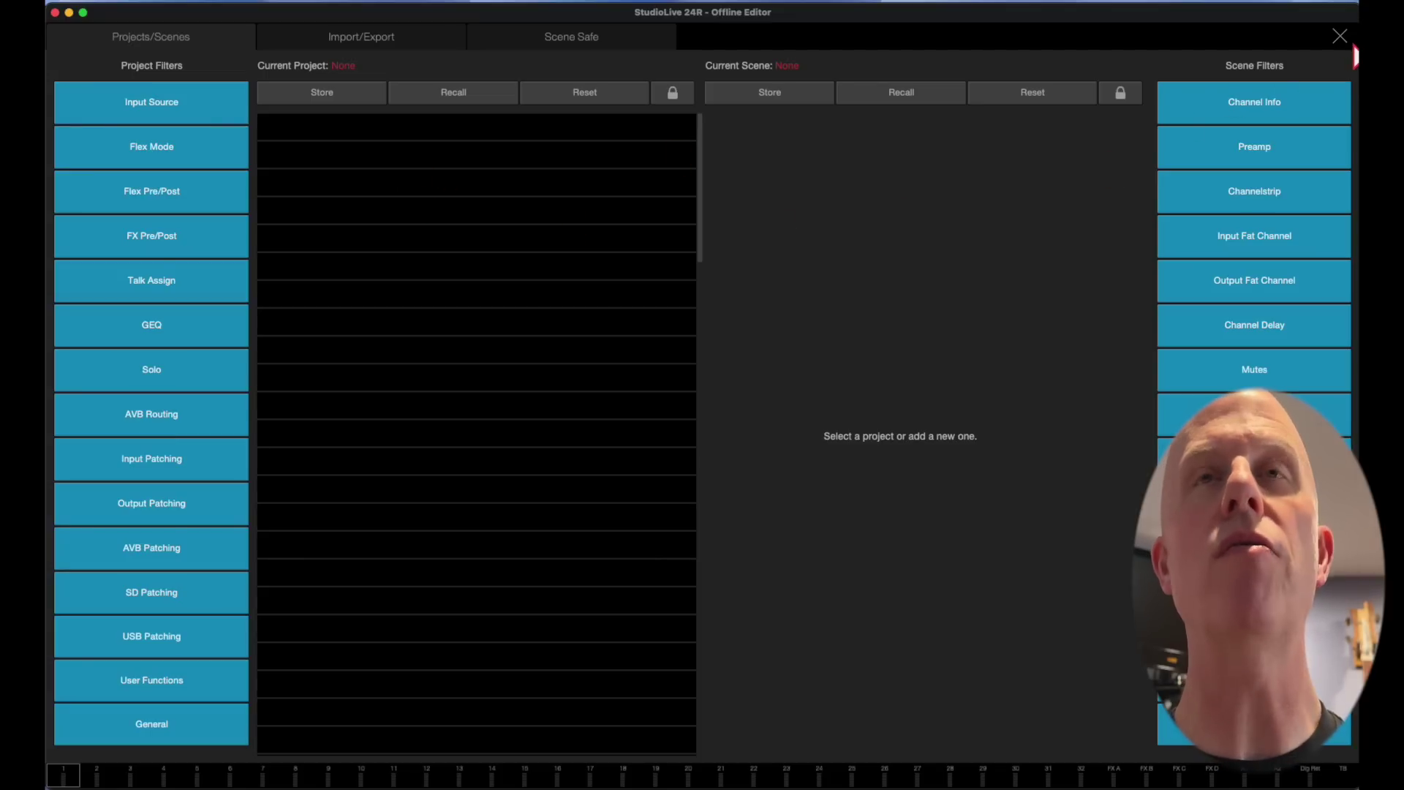
pyautogui.click(1353, 50)
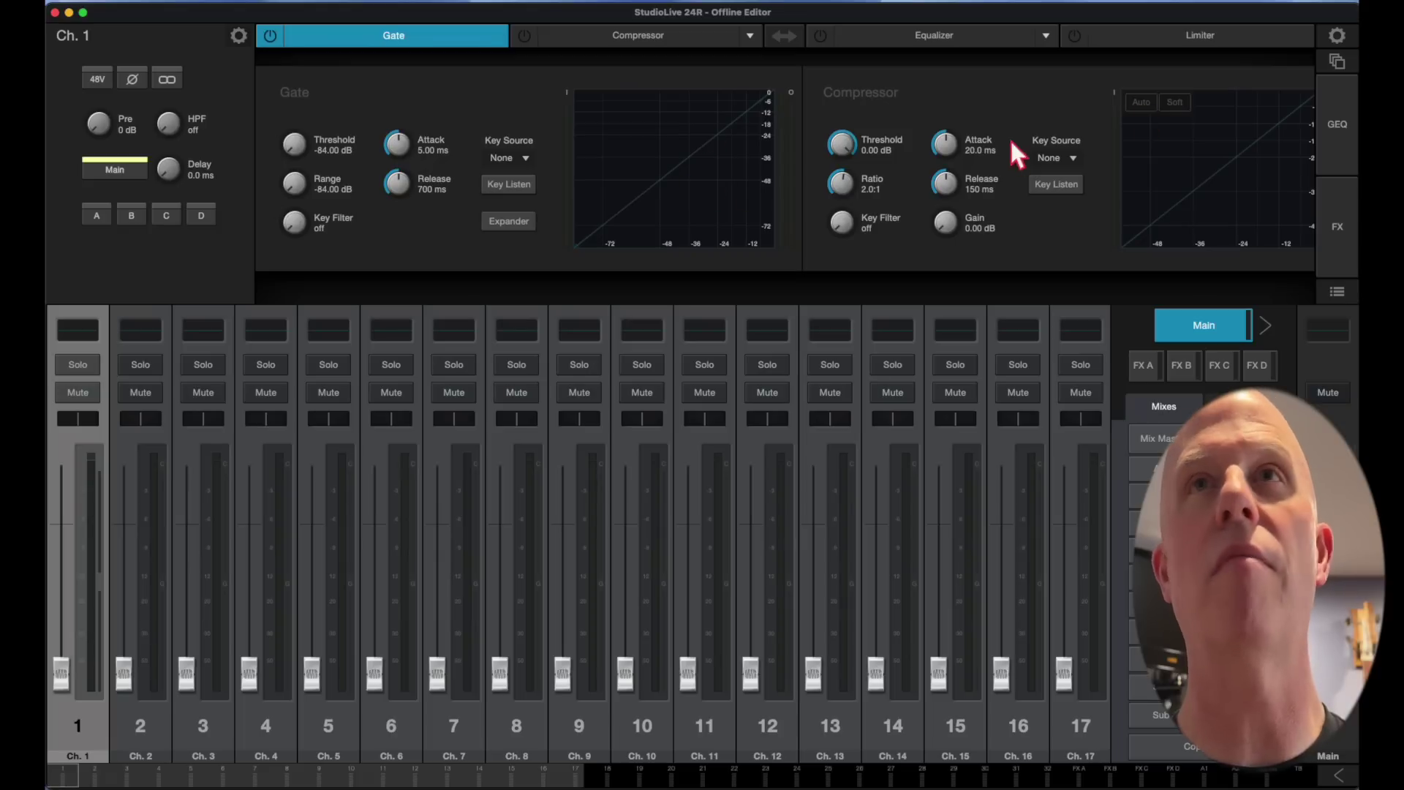
pyautogui.click(55, 11)
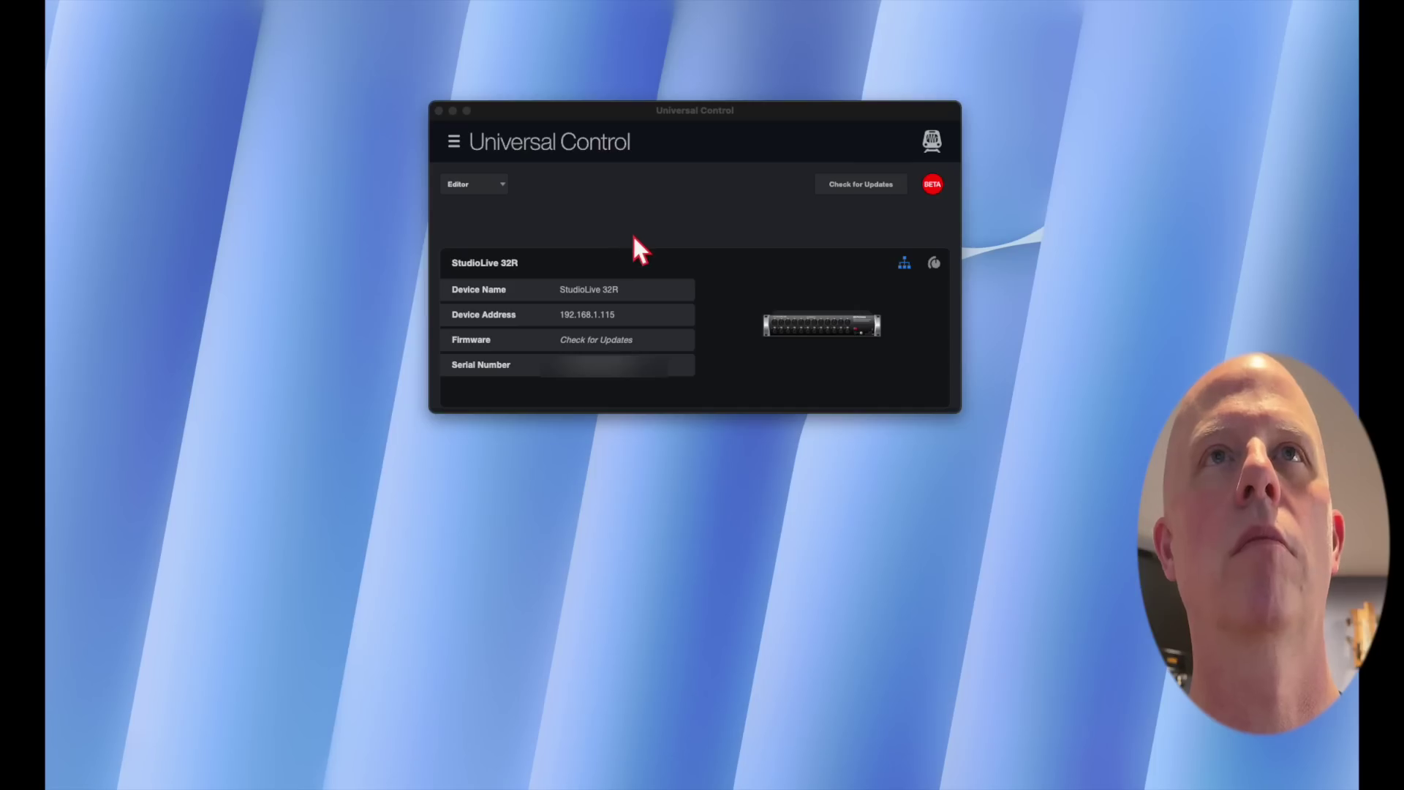
# Step: Switch the offline editor model back to StudioLive 32R and open it
pyautogui.click(743, 395)
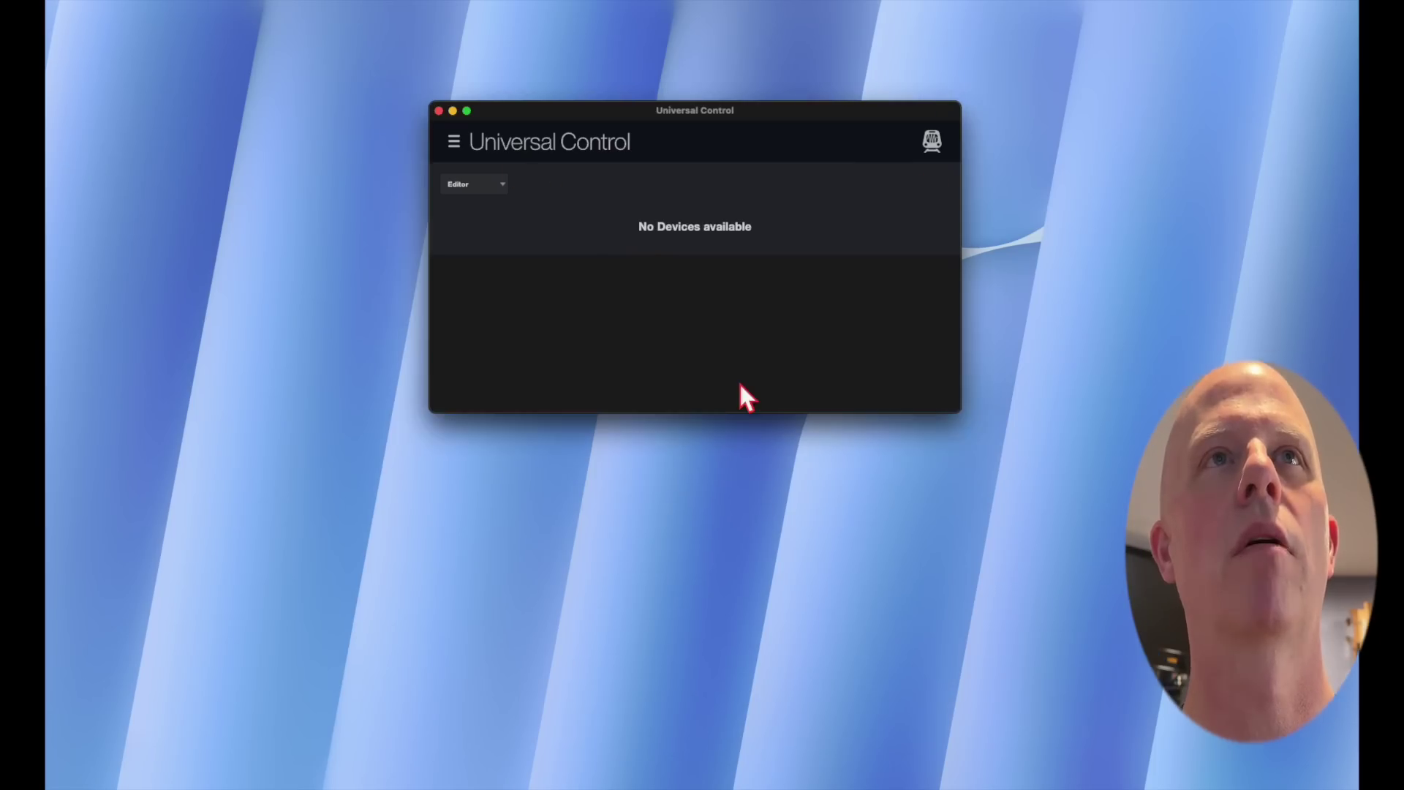
pyautogui.click(500, 183)
pyautogui.click(526, 341)
pyautogui.click(719, 334)
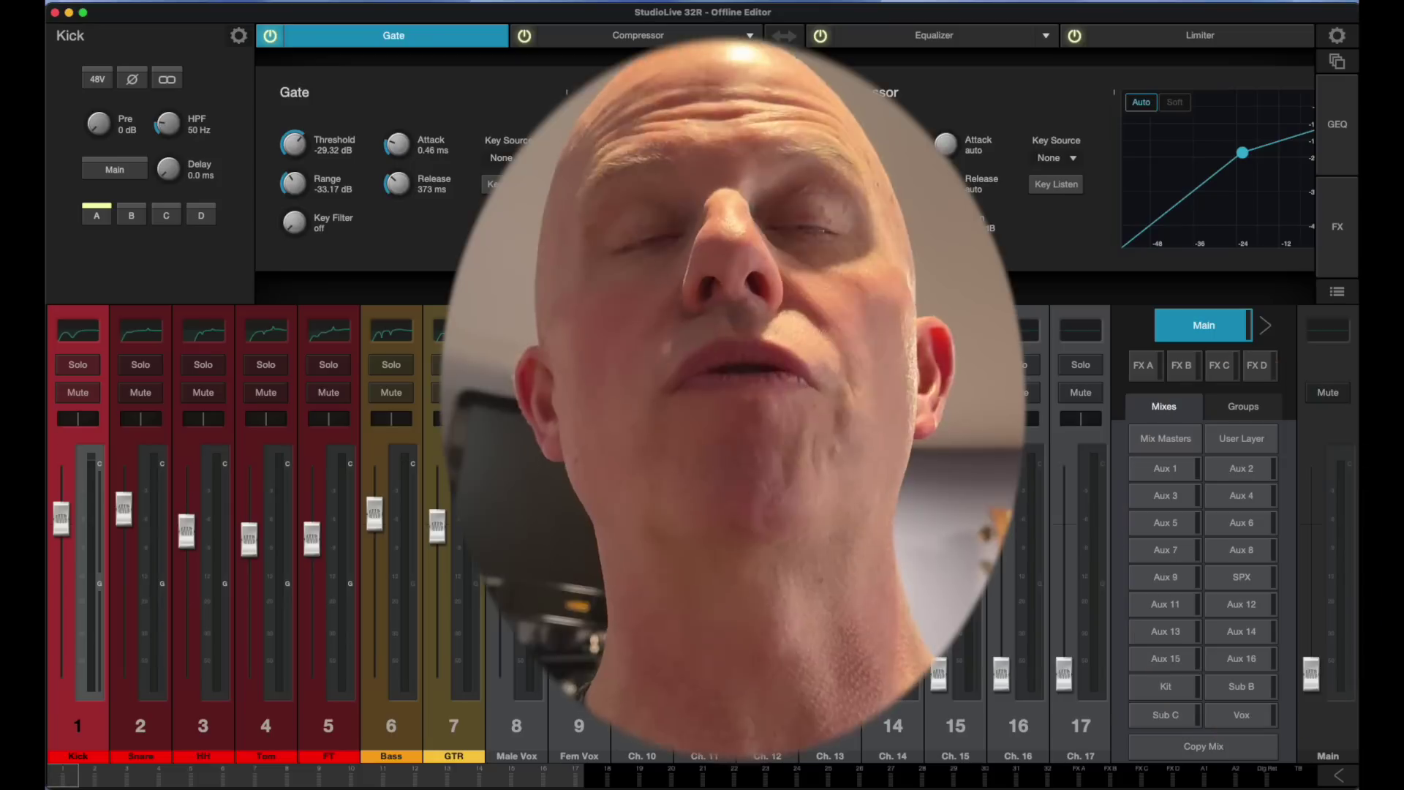